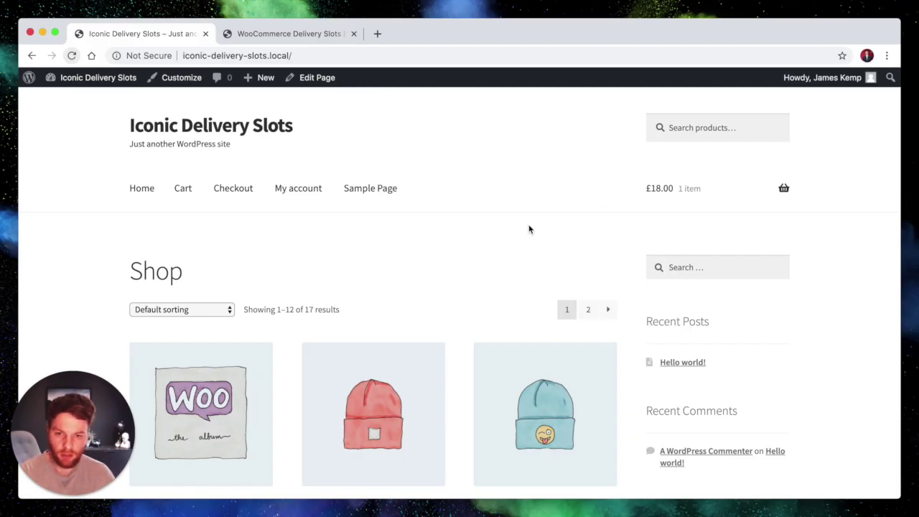
scroll(314, 310, down, 2)
scroll(349, 322, down, 2)
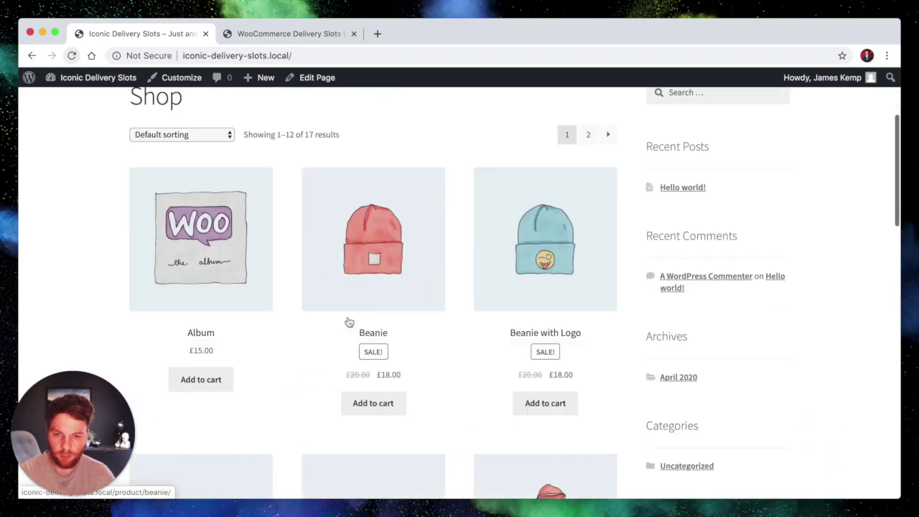
scroll(350, 319, up, 3)
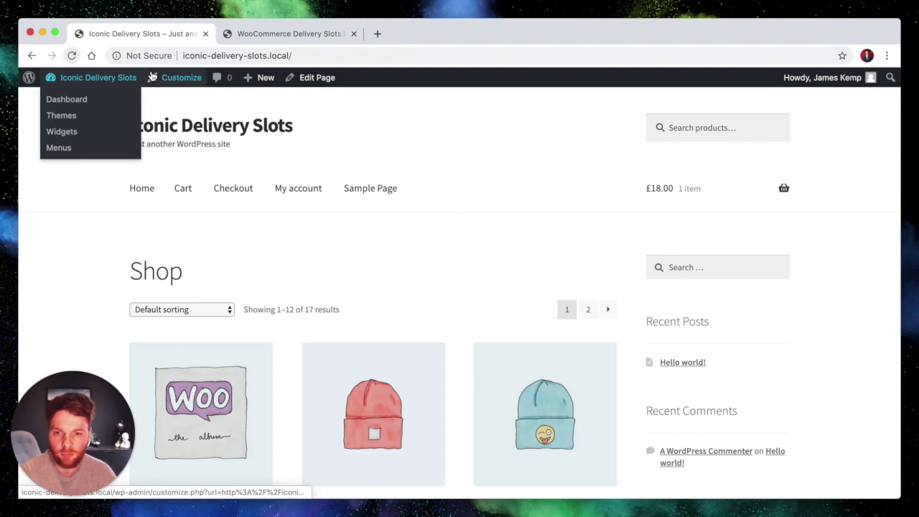
Go from the storefront to the WooCommerce shipping settings in the store admin
click(242, 36)
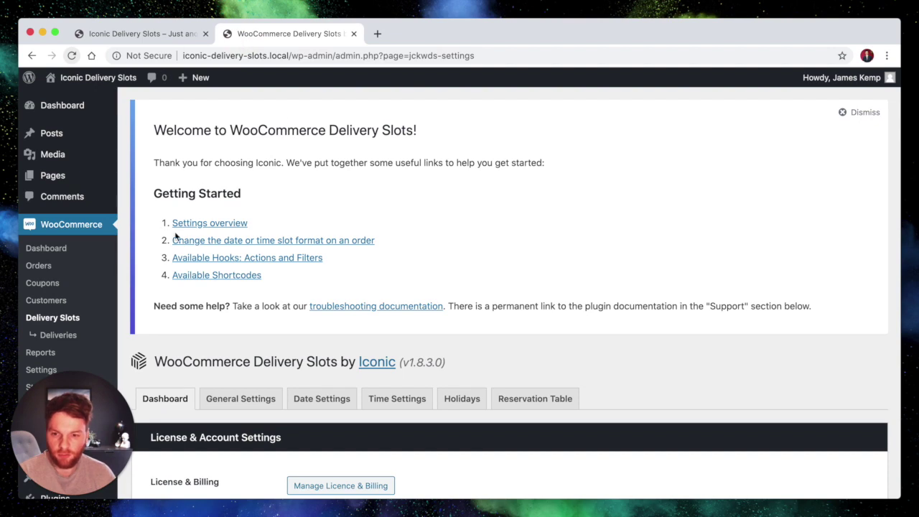
scroll(45, 234, down, 2)
scroll(47, 237, down, 2)
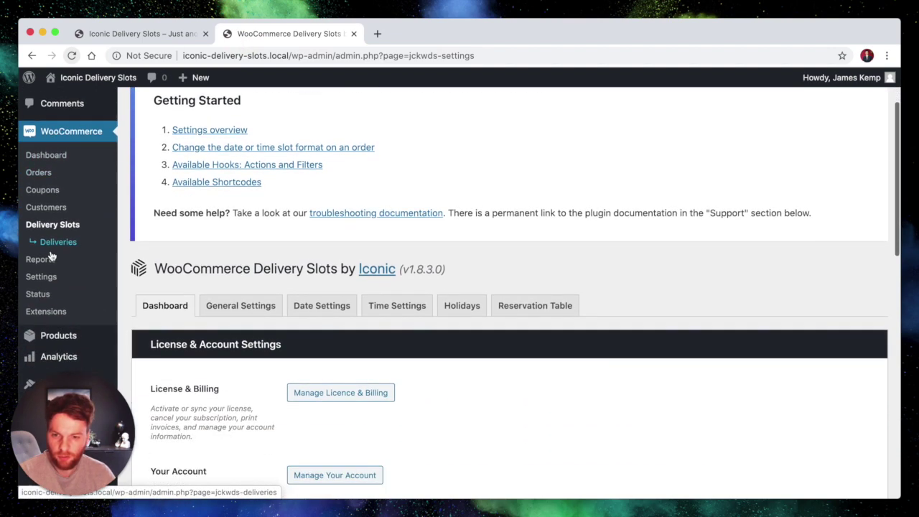
click(41, 277)
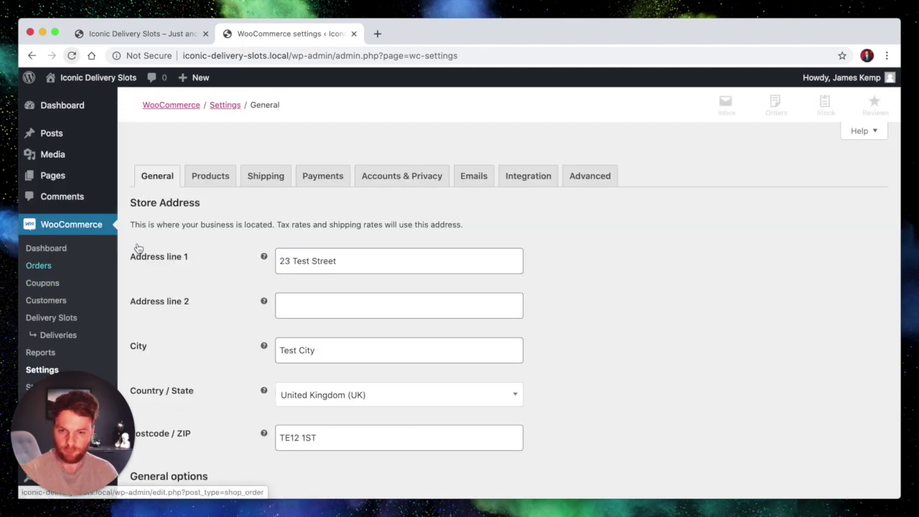
click(266, 179)
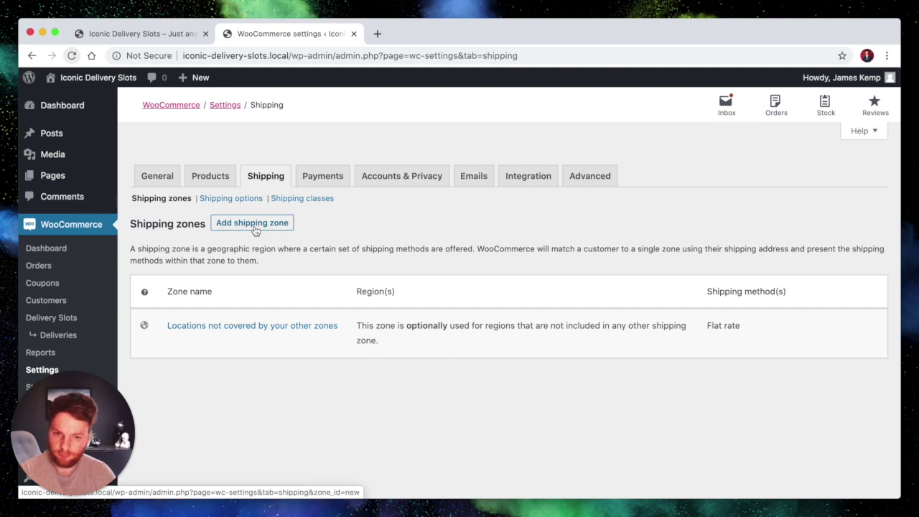
Add a new shipping zone and name it UK - AB
click(254, 224)
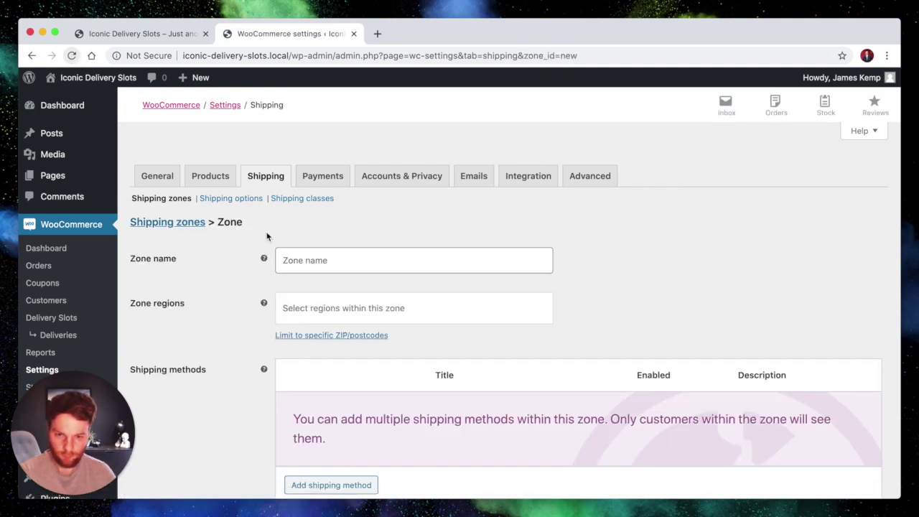
click(297, 258)
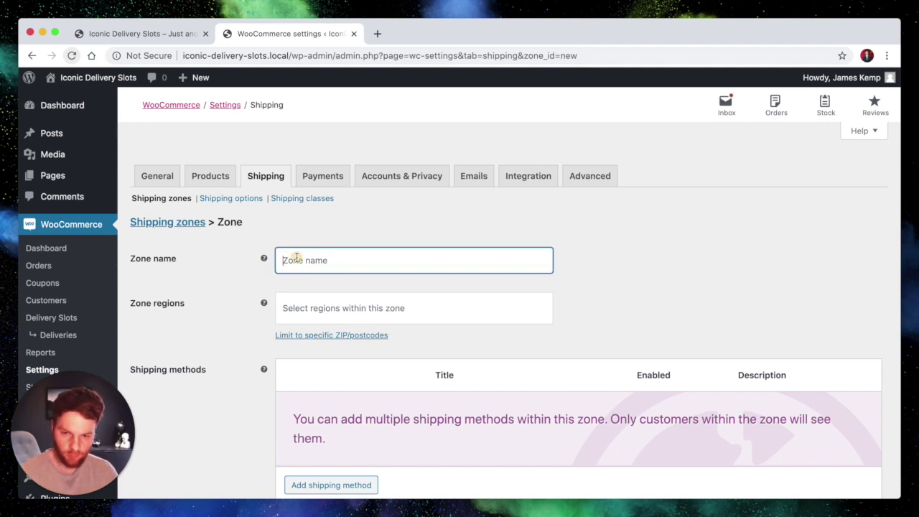
text(UK - A)
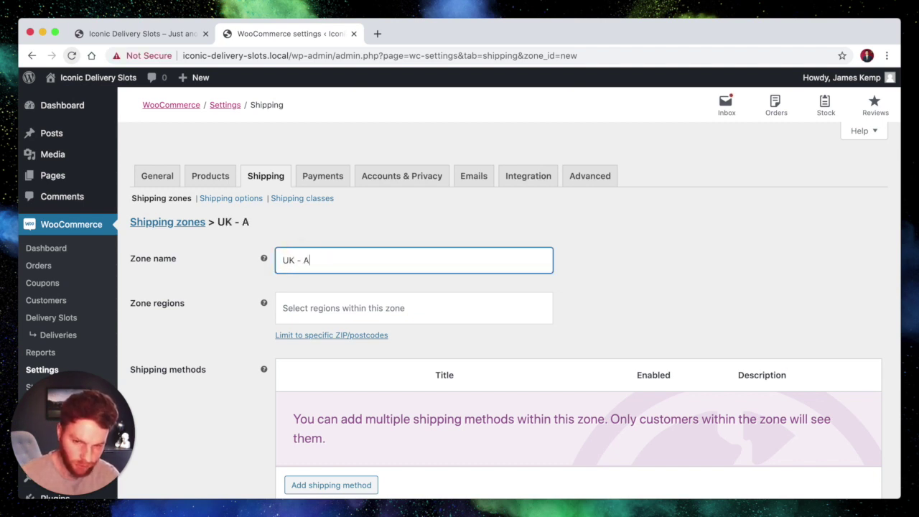
text(B)
Set the zone's region to United Kingdom (UK) and limit it to postcodes matching AB*
click(308, 305)
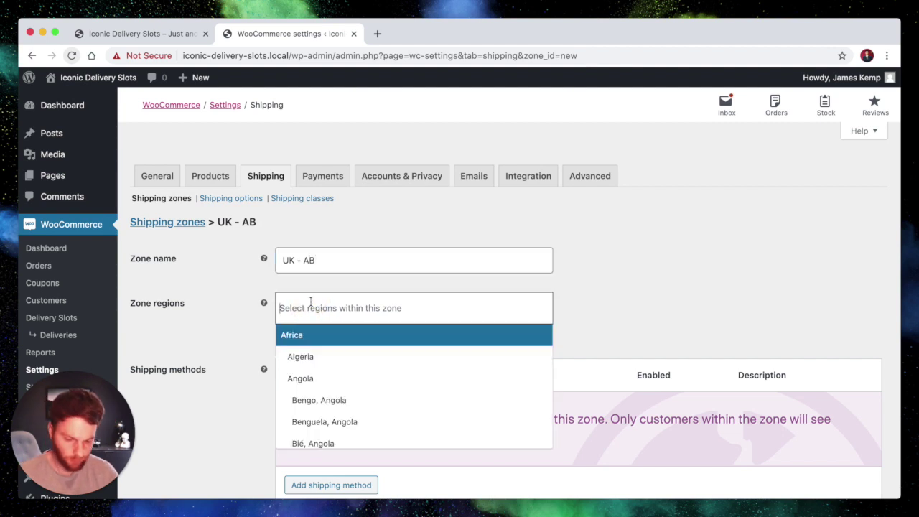
text(United)
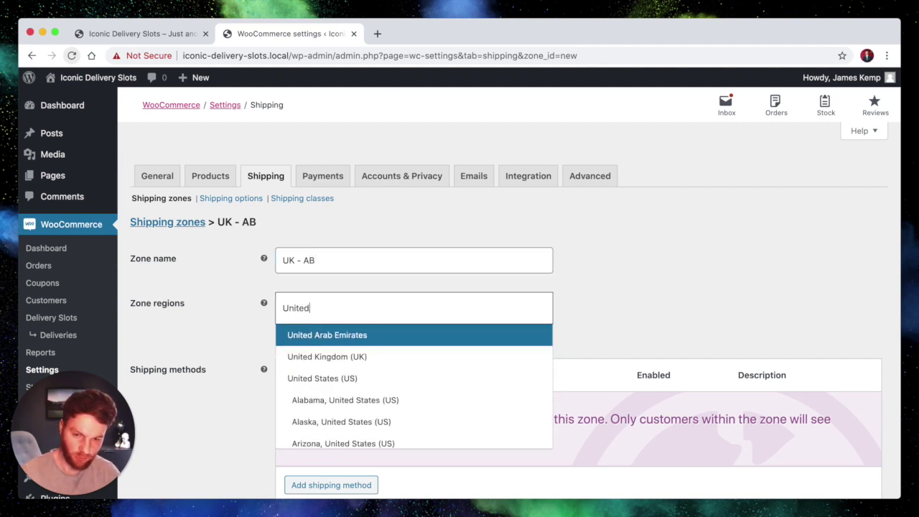
click(323, 356)
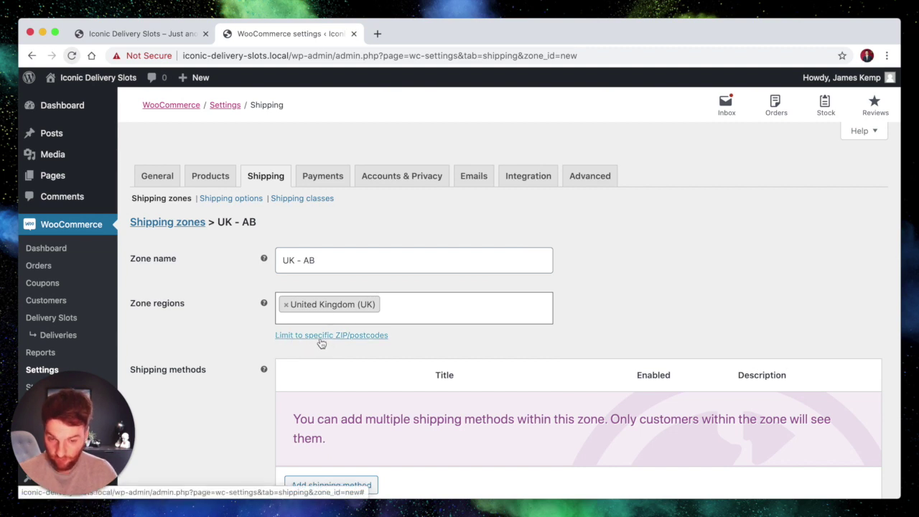
click(359, 341)
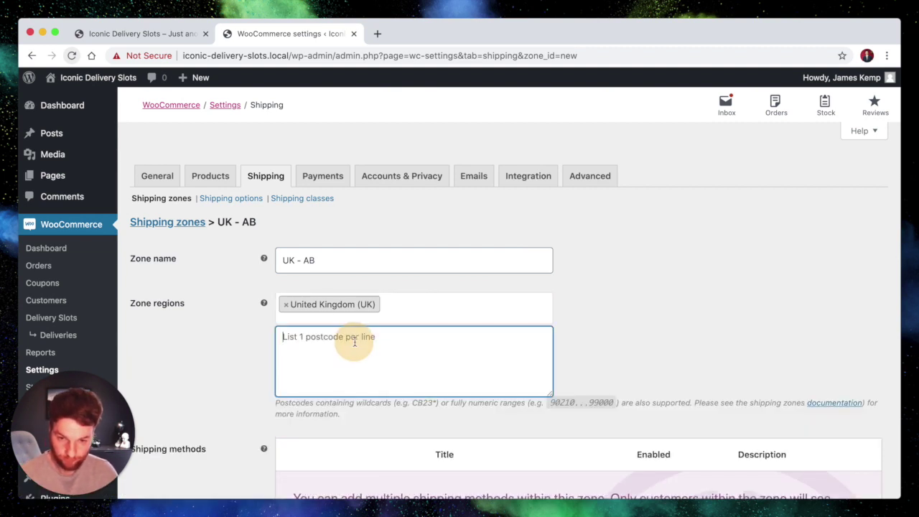
text(AB*)
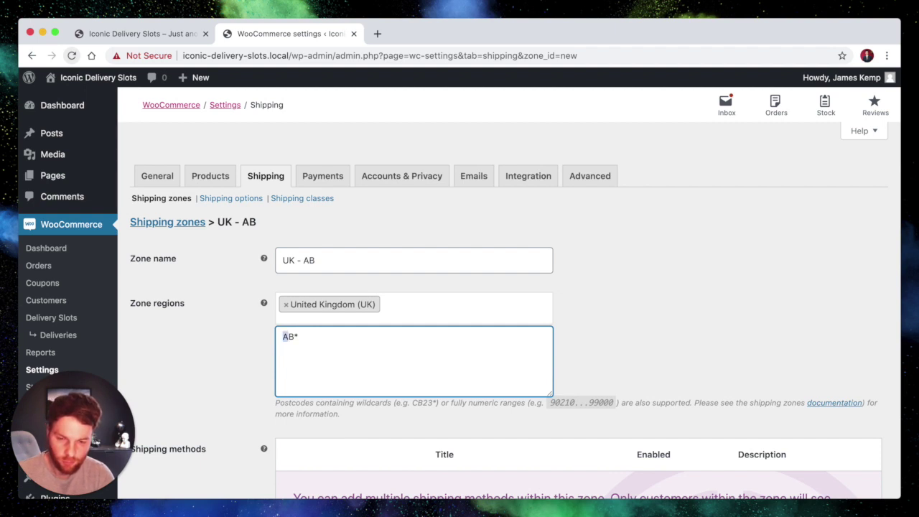
click(295, 336)
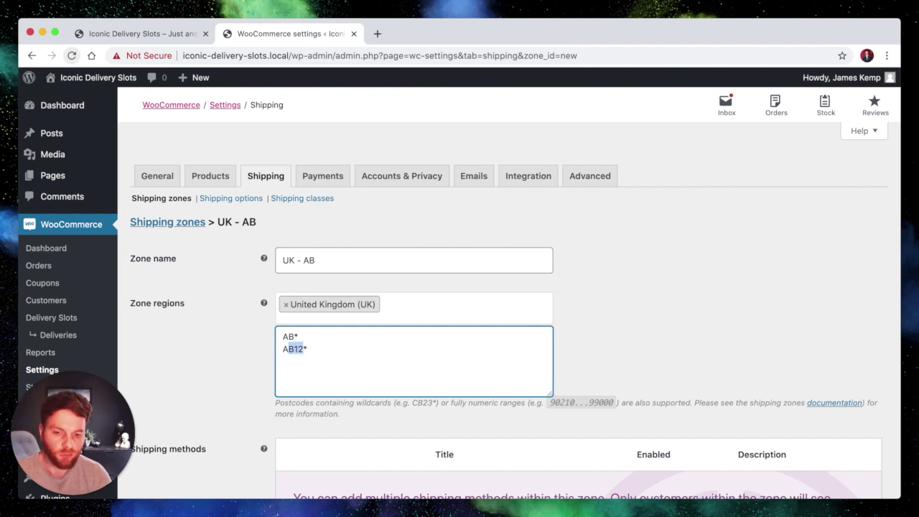
click(307, 349)
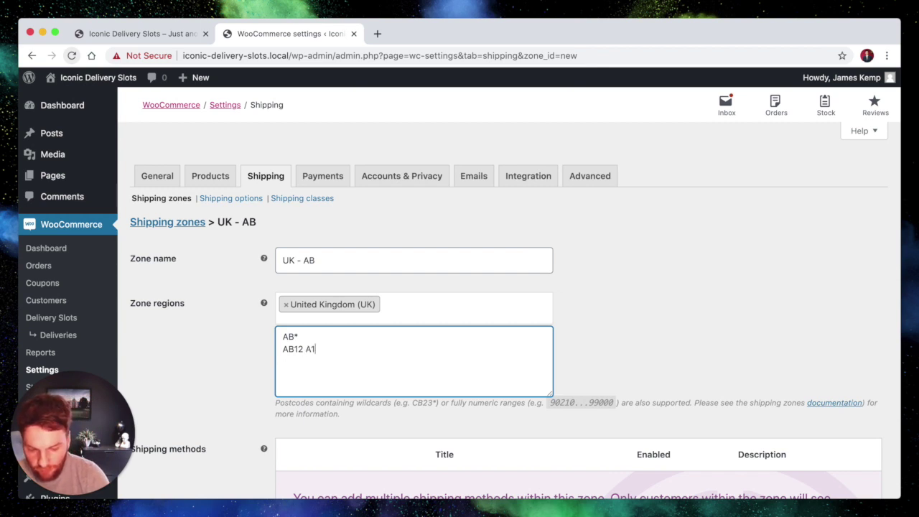
key(BackSpace)
key(BackSpace)
text(1AV)
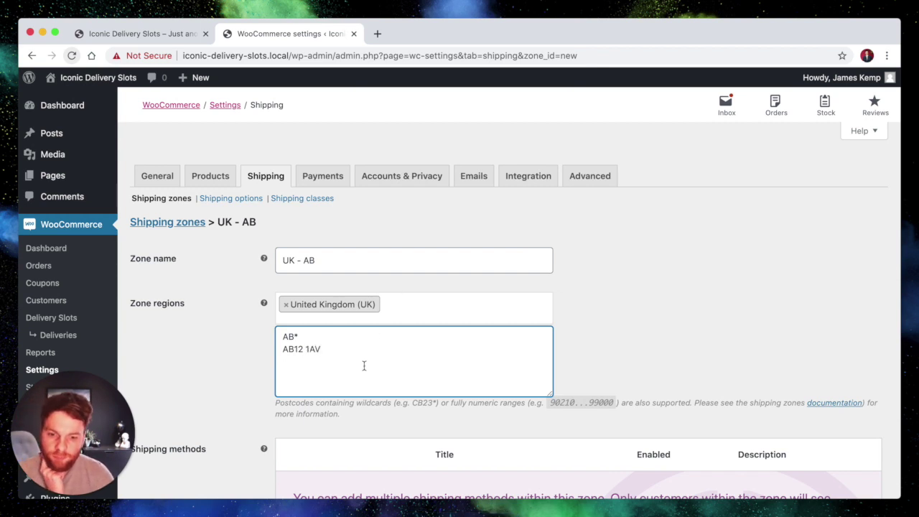
drag(358, 354, 286, 350)
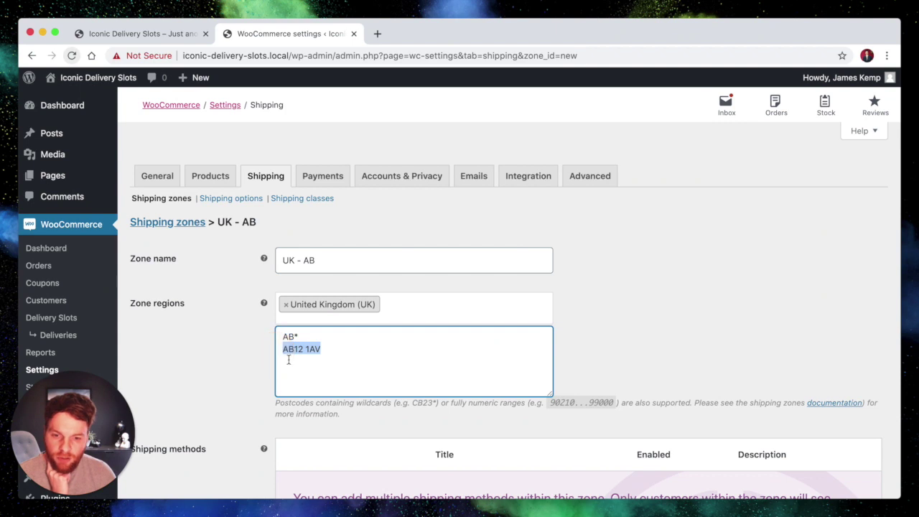
click(343, 349)
triple_click(328, 345)
key(BackSpace)
key(BackSpace)
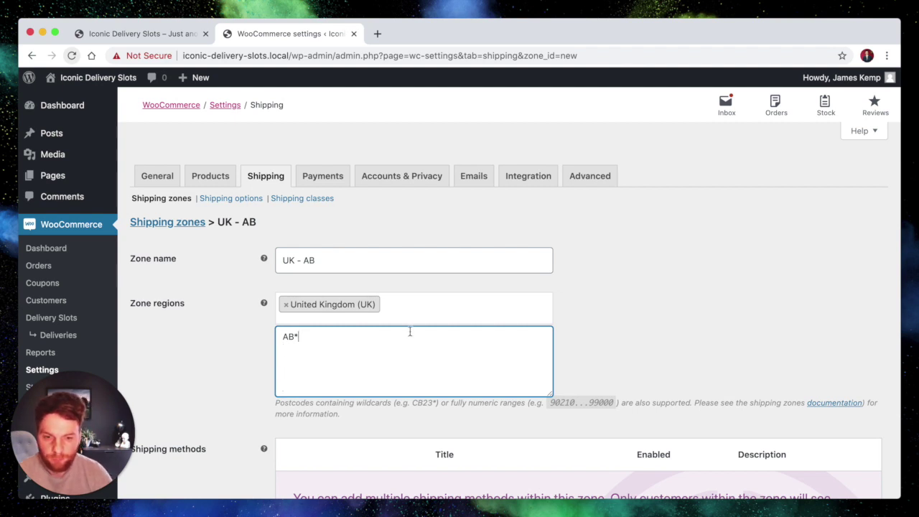
Add a Flat rate shipping method to the UK - AB zone
scroll(410, 331, down, 5)
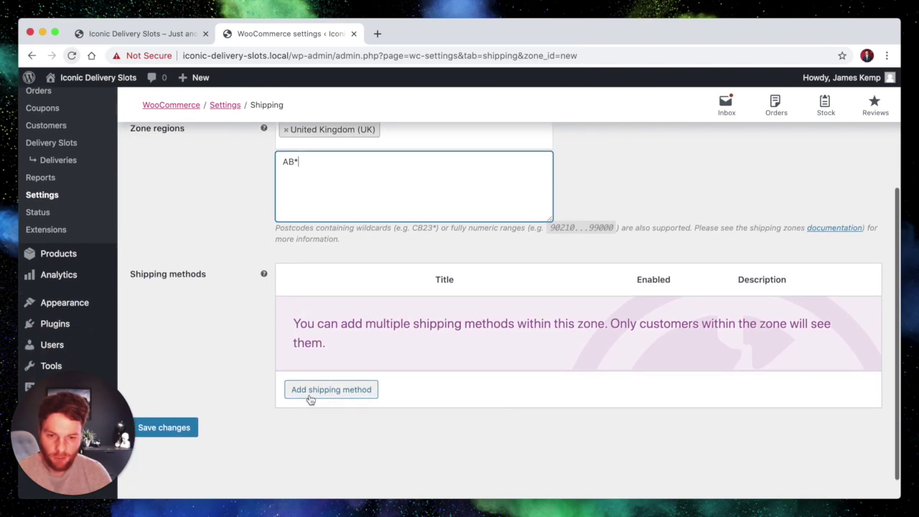
click(327, 392)
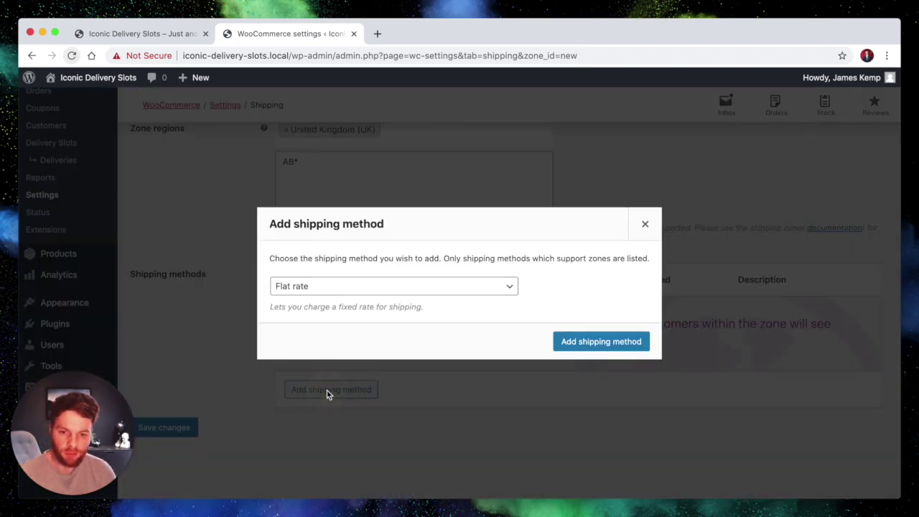
click(595, 342)
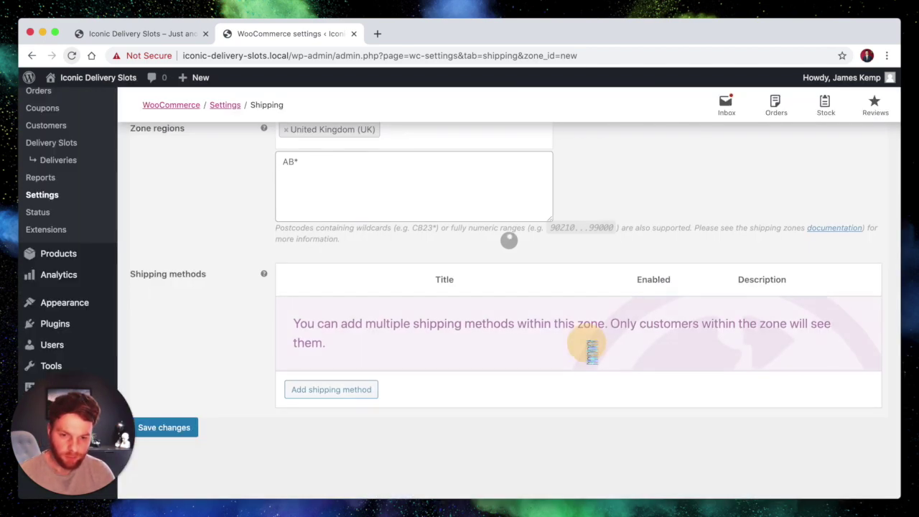
Set the Flat rate method's cost to 10 and save its settings
click(319, 331)
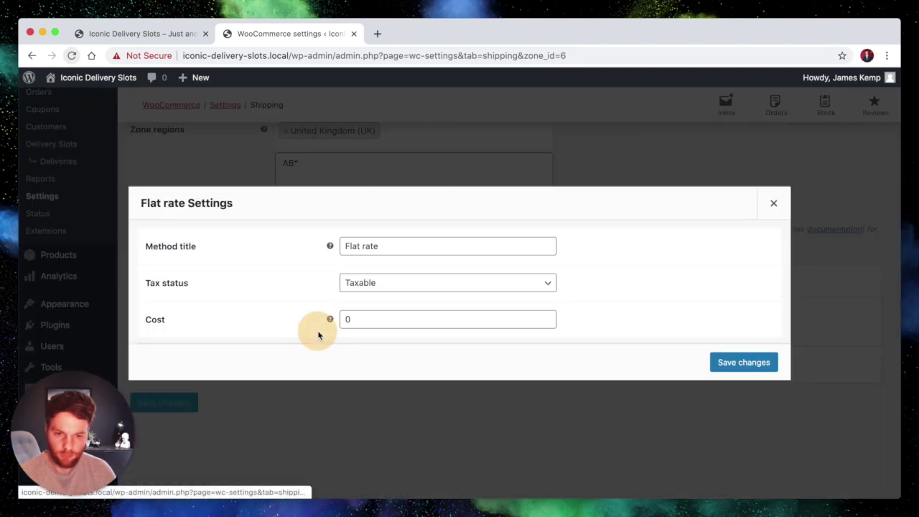
click(346, 319)
text(1)
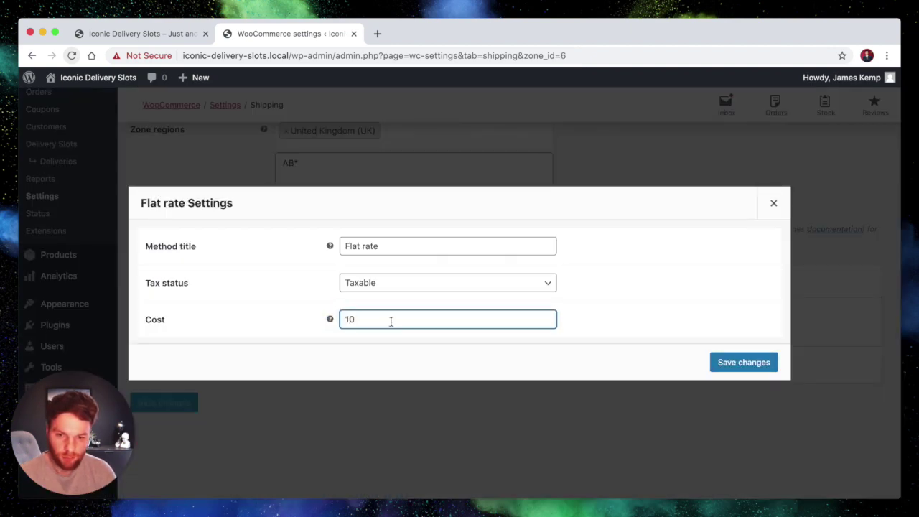
click(736, 361)
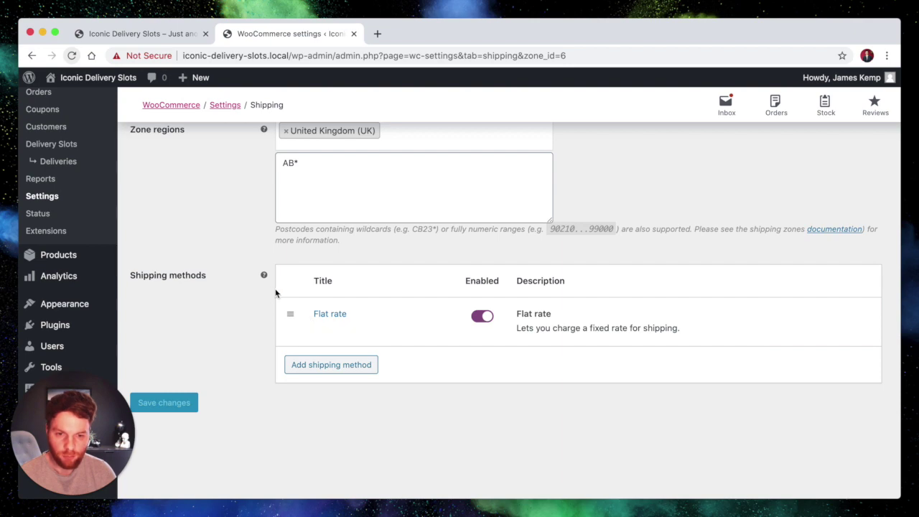
Review the UK - AB zone's settings and return to the shipping zones list
scroll(287, 314, up, 5)
scroll(215, 301, down, 3)
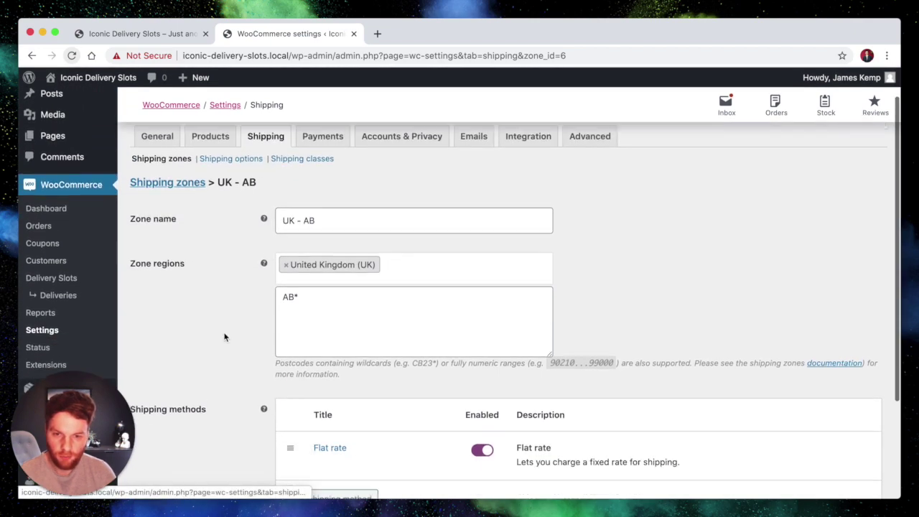
mouse_move(352, 379)
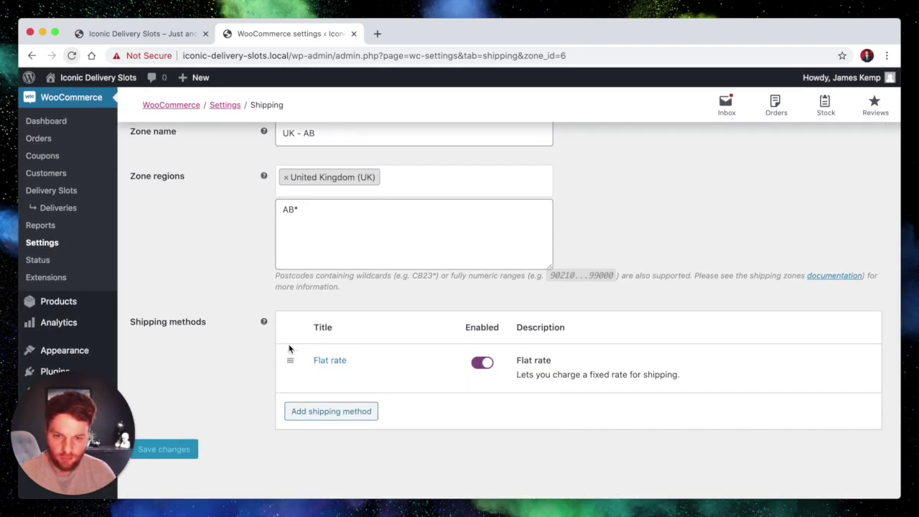
scroll(158, 405, up, 3)
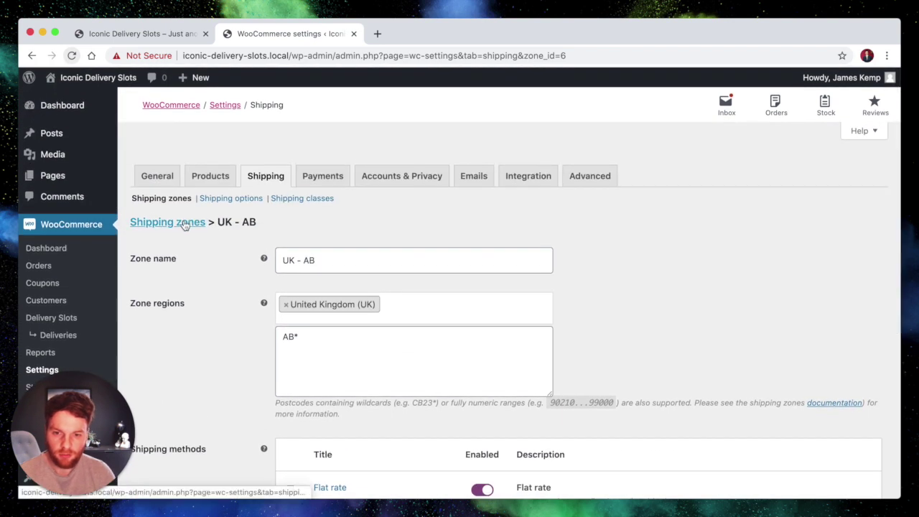
click(167, 222)
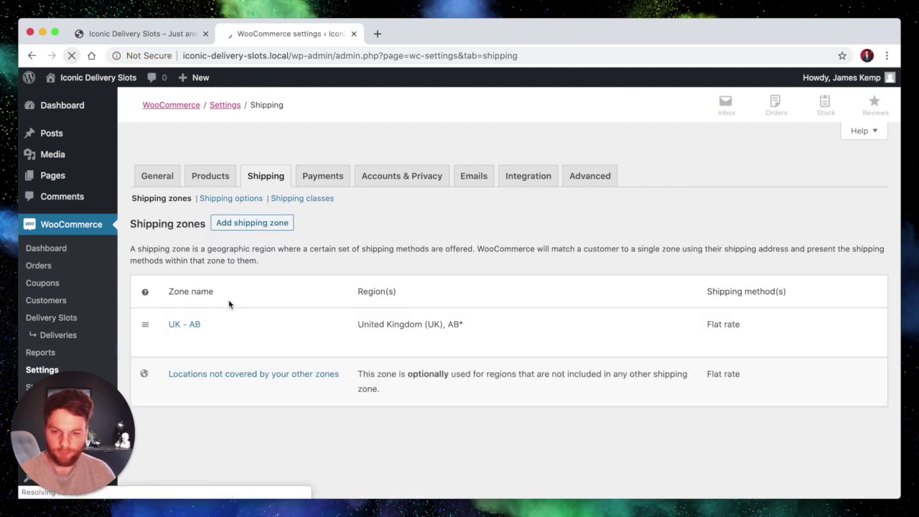
Add another shipping zone and name it UK - XY
click(247, 224)
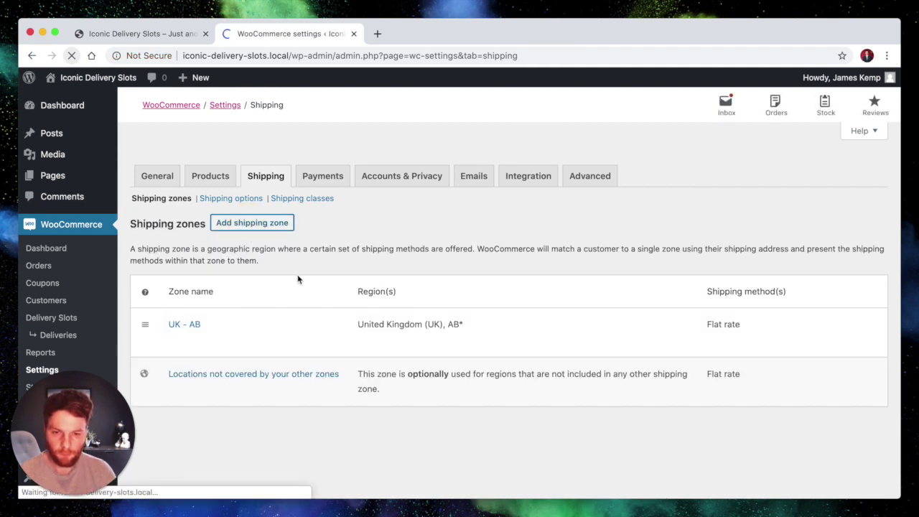
click(325, 258)
text(UK )
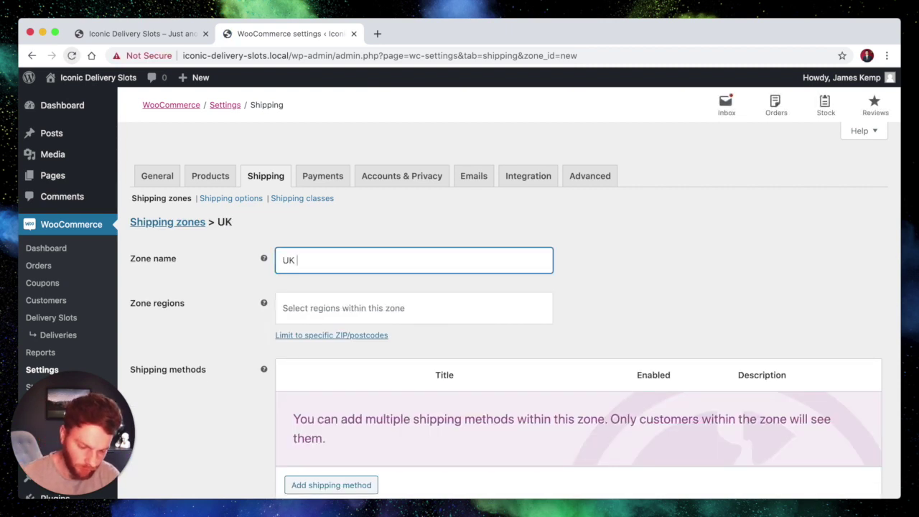
text(- XY)
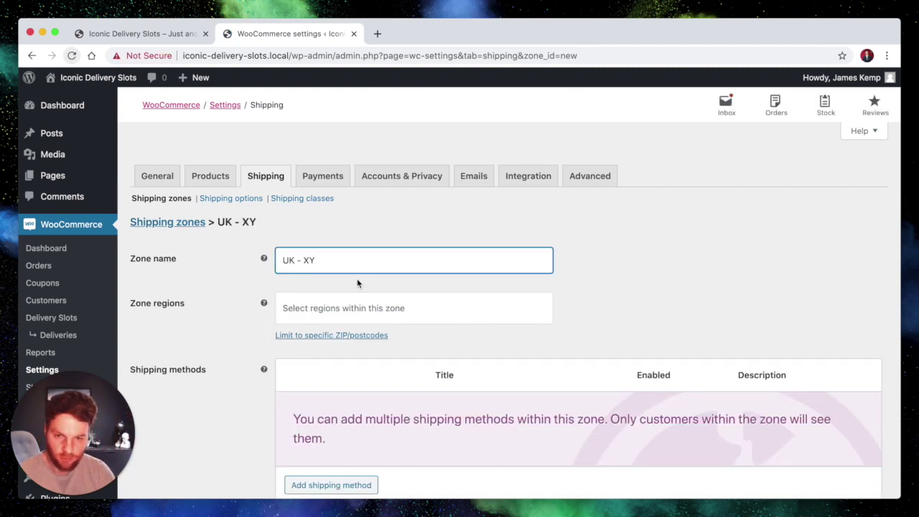
Set the UK - XY zone's region to United Kingdom (UK) and limit it to postcodes matching XY*
click(358, 305)
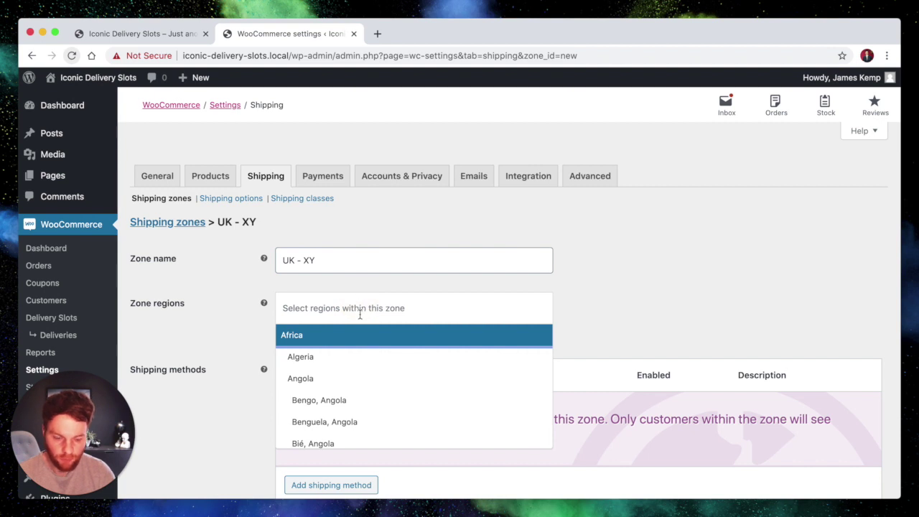
text(Unit)
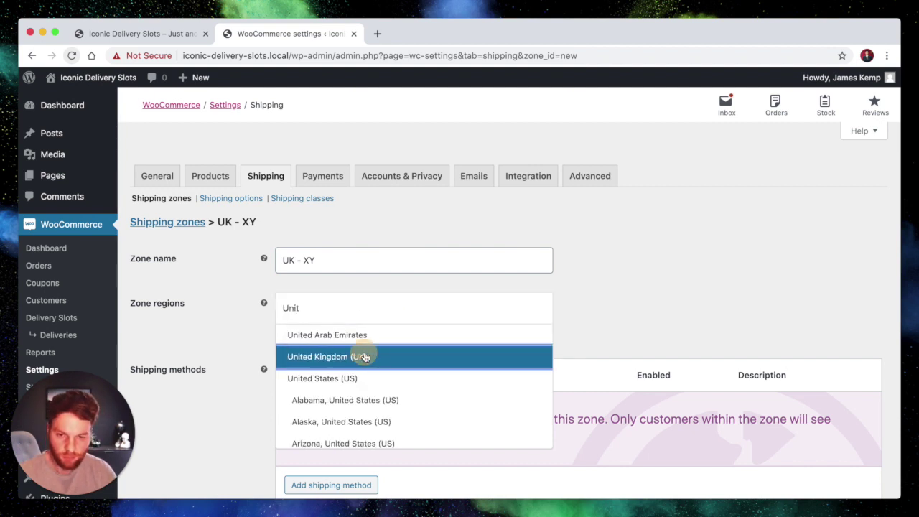
click(364, 357)
click(328, 336)
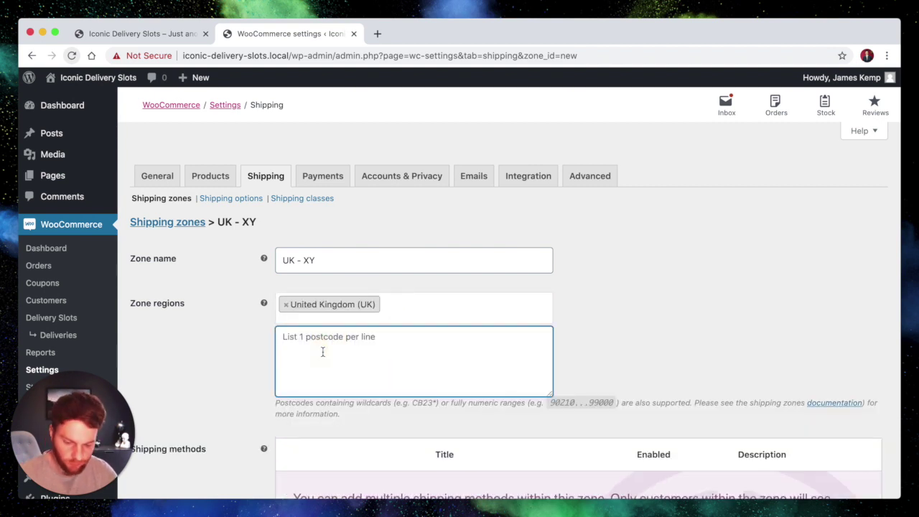
text(XY*)
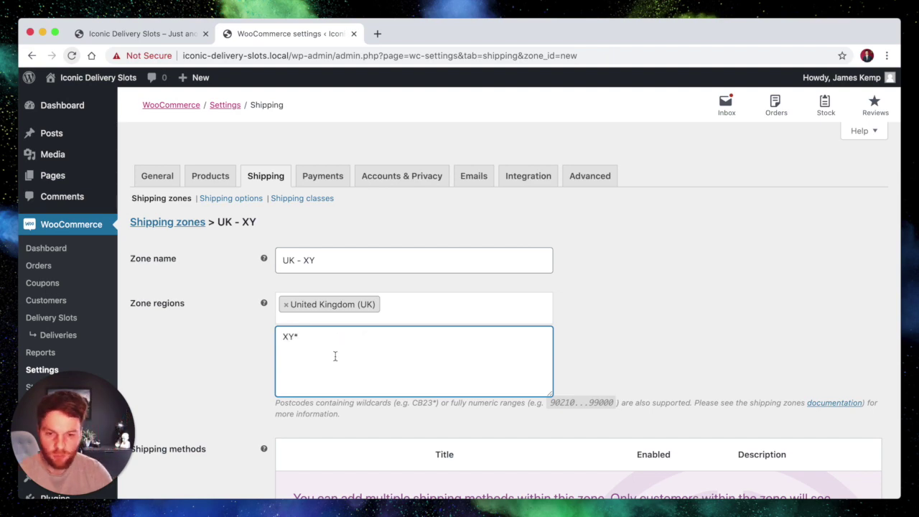
Add a Flat rate shipping method to the UK - XY zone
scroll(335, 356, down, 2)
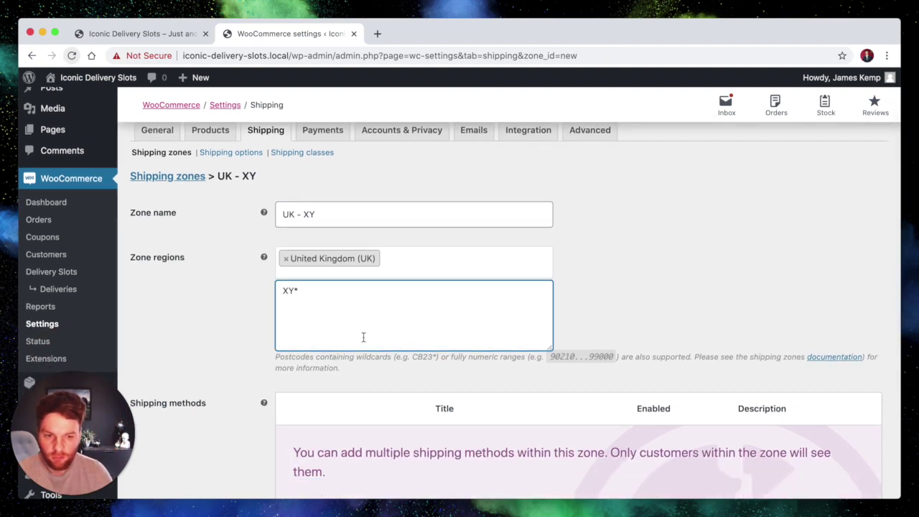
scroll(363, 337, down, 4)
click(330, 428)
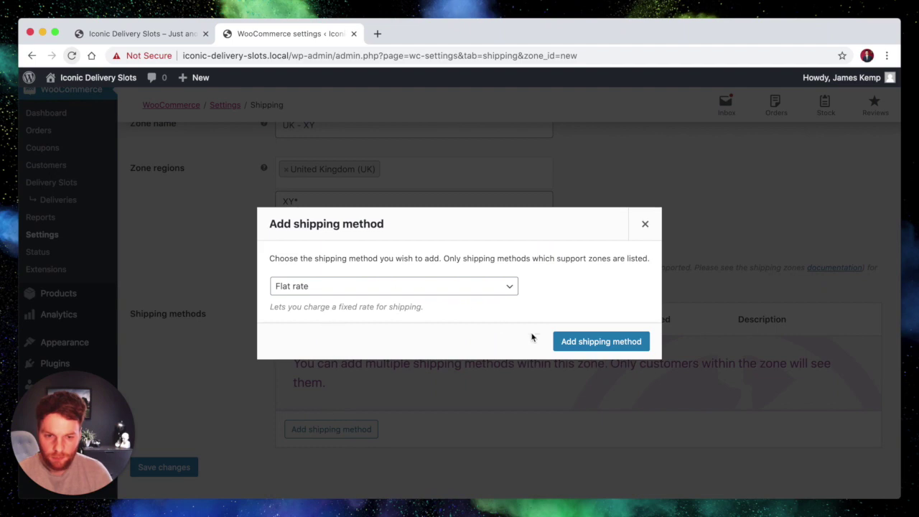
click(597, 343)
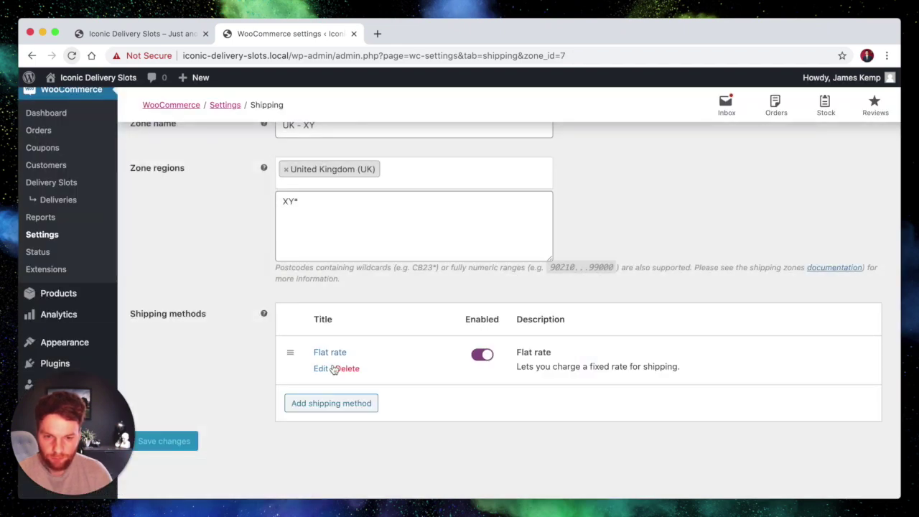
Set the UK - XY Flat rate cost to 20, save it, and return to the shipping zones list
click(333, 369)
click(345, 319)
text(20)
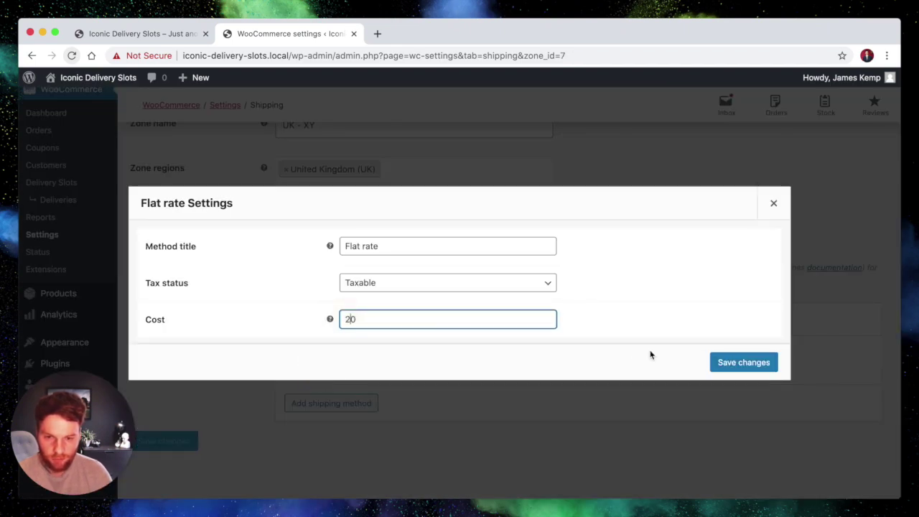
click(722, 361)
scroll(282, 281, up, 3)
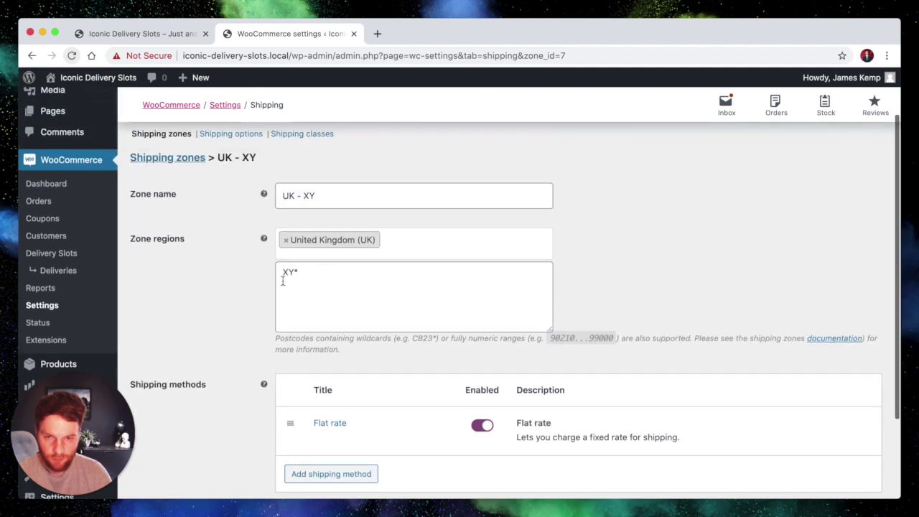
scroll(283, 281, up, 2)
click(180, 218)
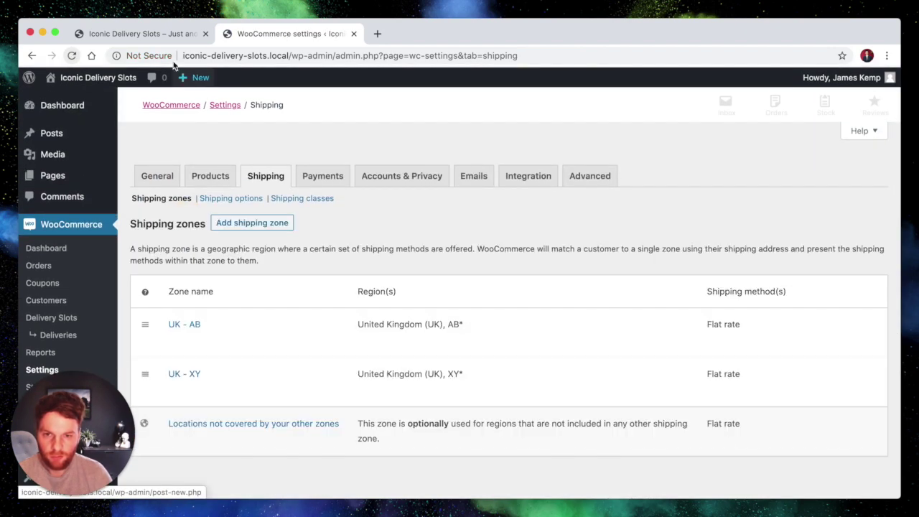
Switch to the storefront, go to checkout with the Beanie in the cart, and check the order's shipping rate
click(149, 34)
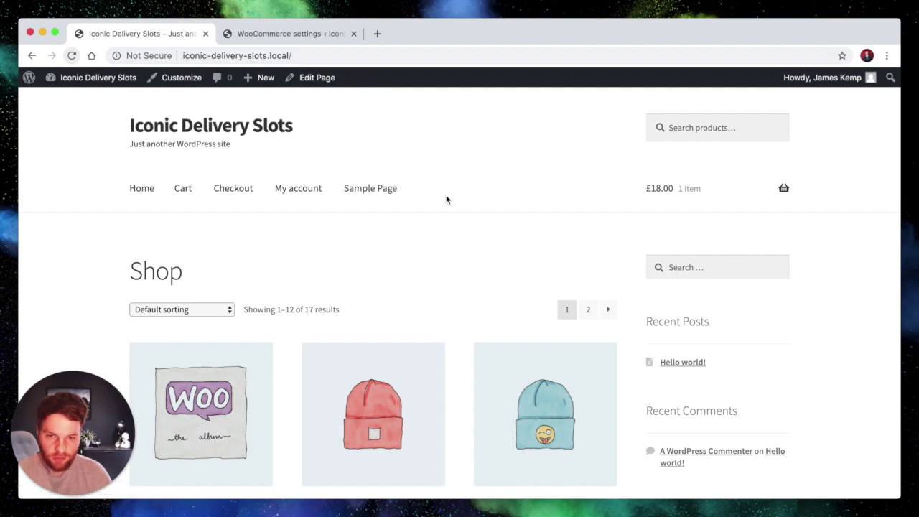
mouse_move(663, 199)
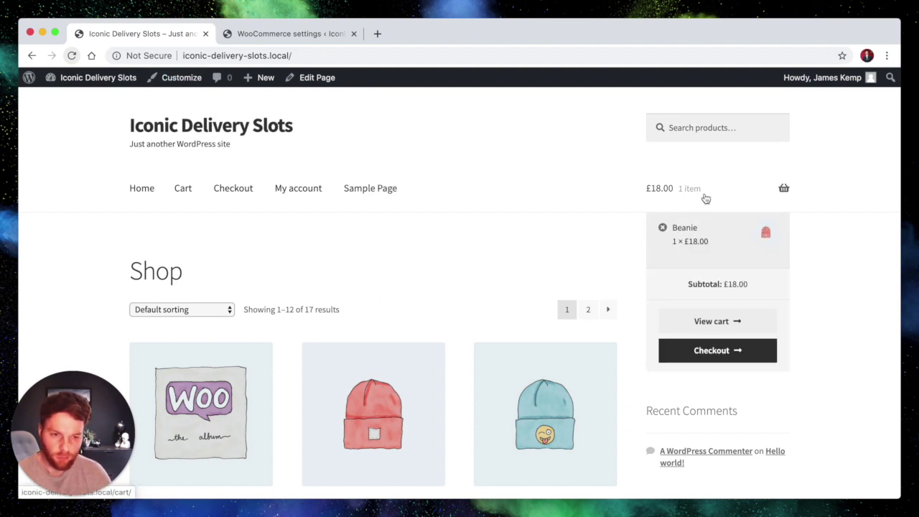
click(697, 349)
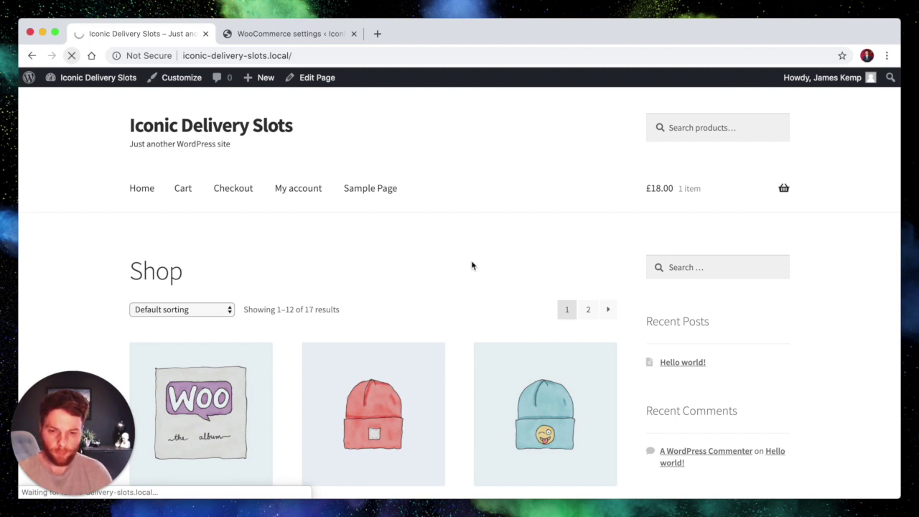
scroll(471, 266, down, 5)
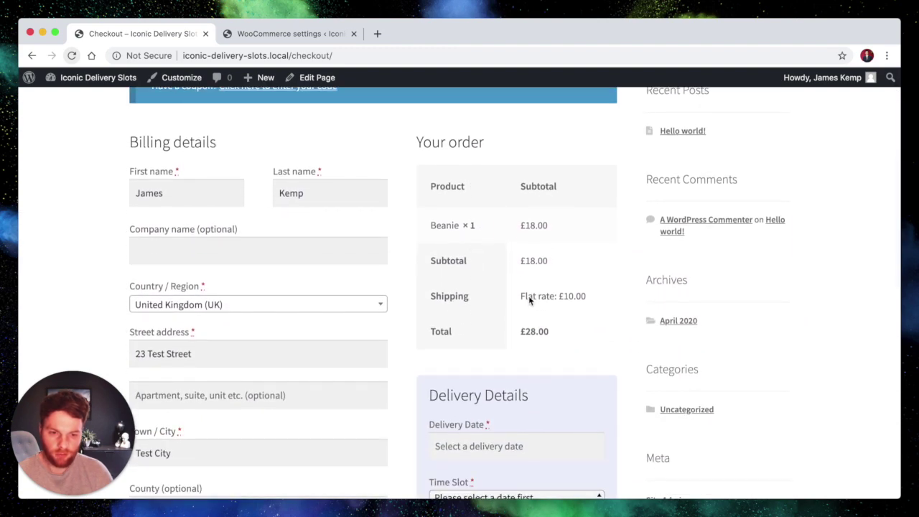
drag(523, 297, 585, 297)
click(546, 304)
scroll(546, 305, down, 1)
Change the billing postcode's prefix to XY and check the shipping rate in the order summary
scroll(544, 304, down, 3)
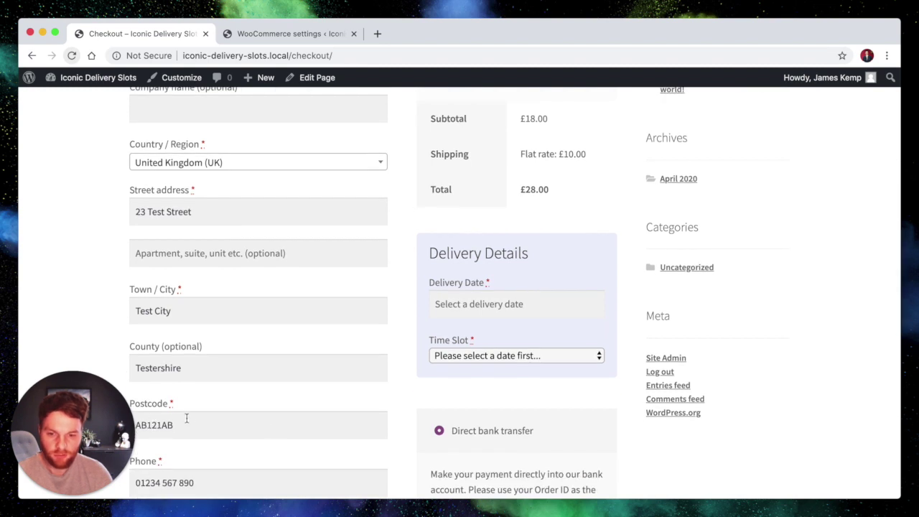
scroll(188, 416, down, 2)
drag(146, 369, 125, 367)
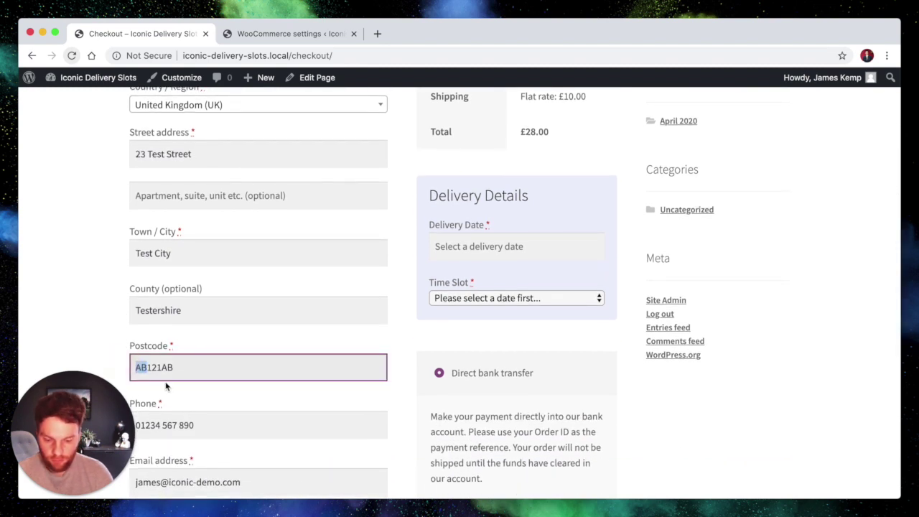
text(XY)
click(104, 277)
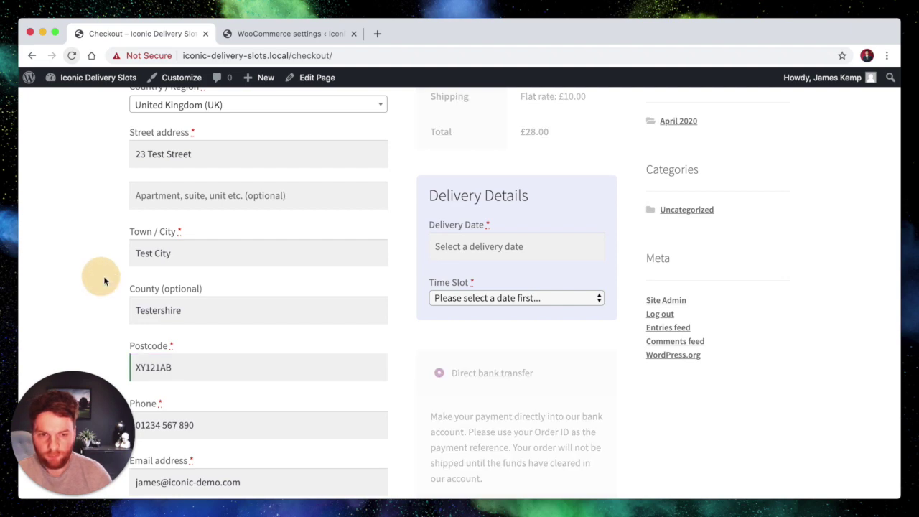
scroll(524, 130, up, 1)
drag(520, 131, 581, 133)
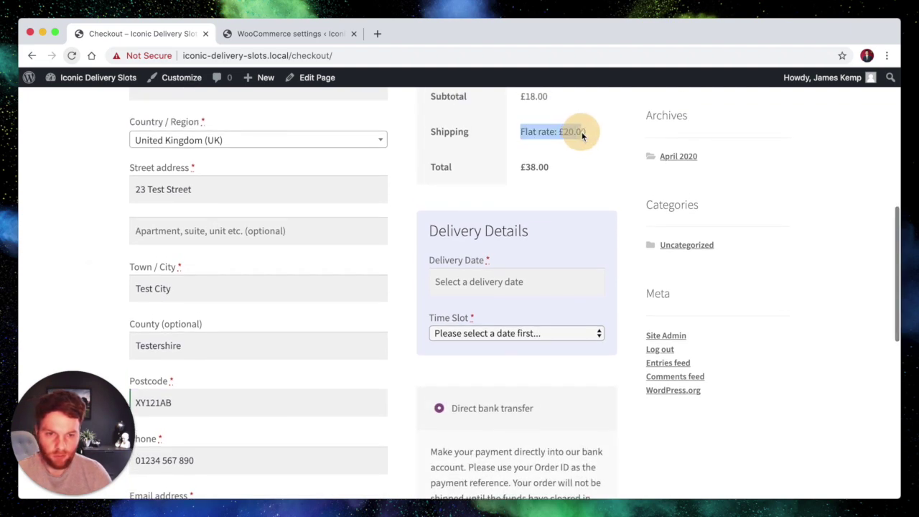
click(588, 133)
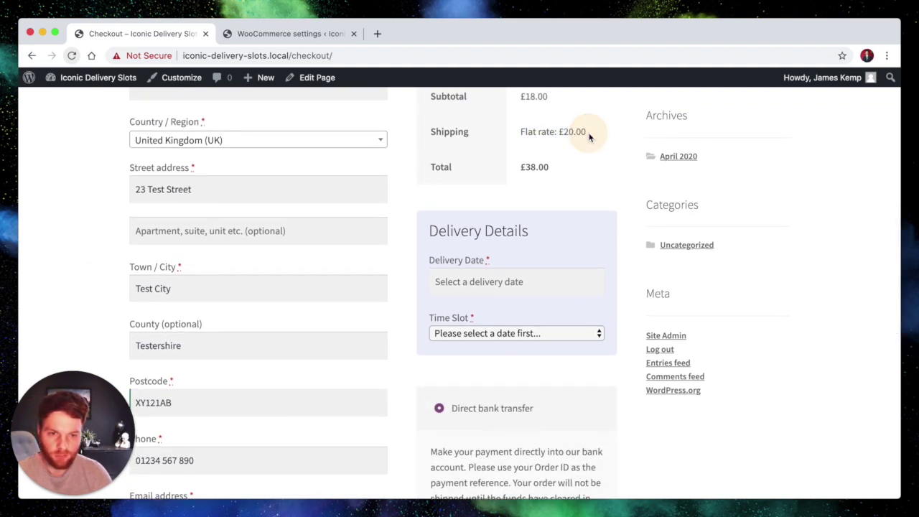
Glance at the shipping zones list, then change the checkout postcode's prefix to AB to refresh the shipping rate
click(294, 35)
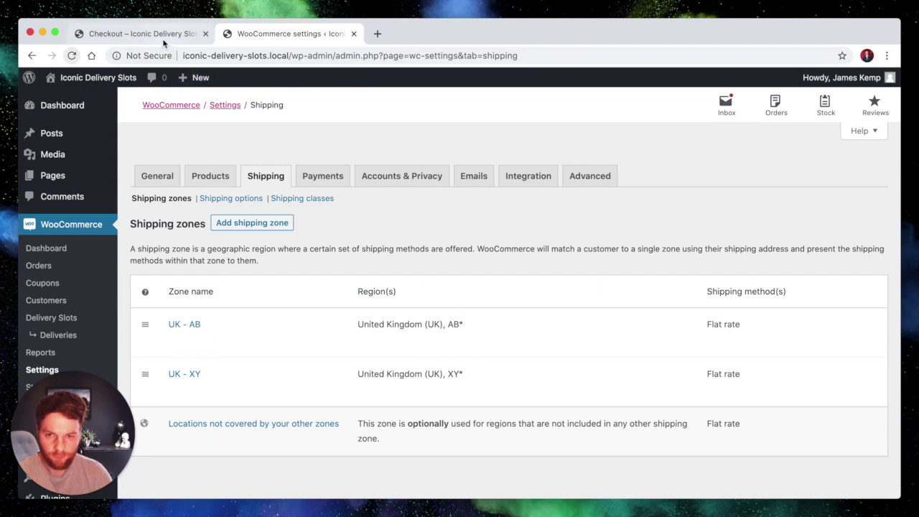
click(140, 34)
scroll(514, 239, up, 1)
scroll(514, 239, down, 1)
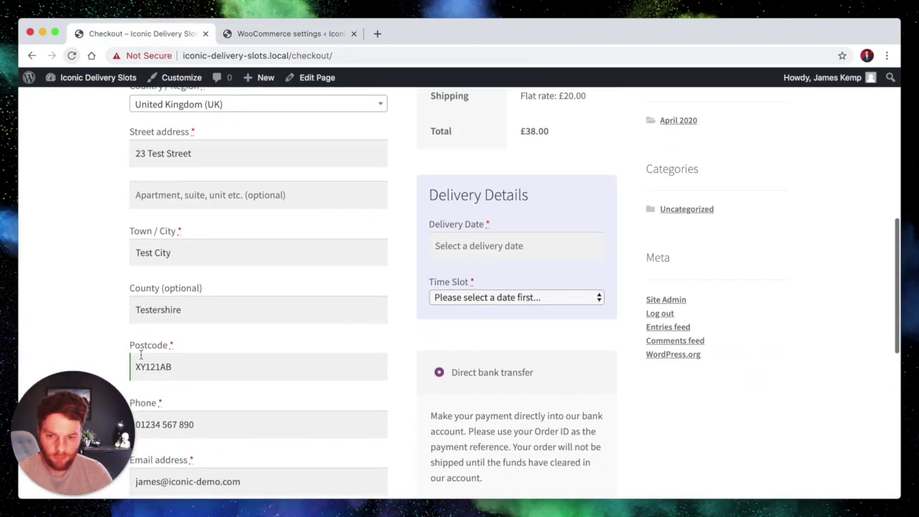
drag(146, 367, 129, 365)
text(AB)
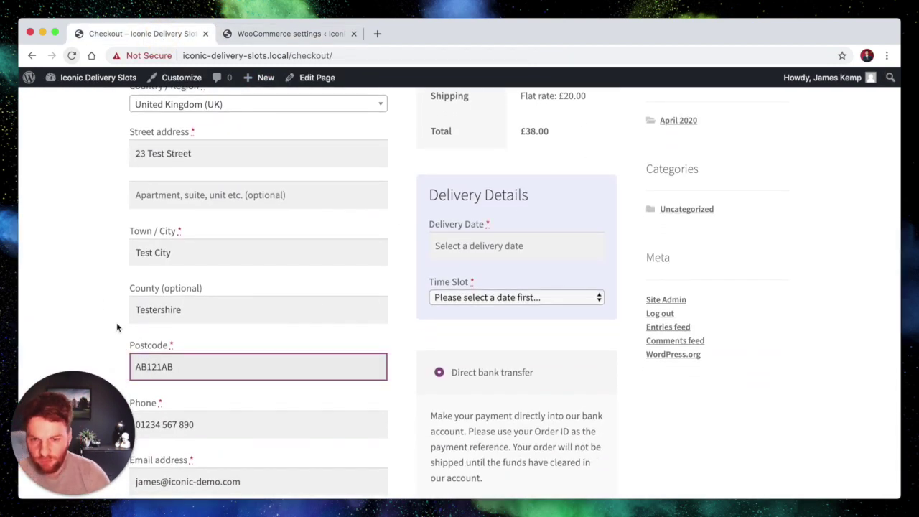
click(93, 288)
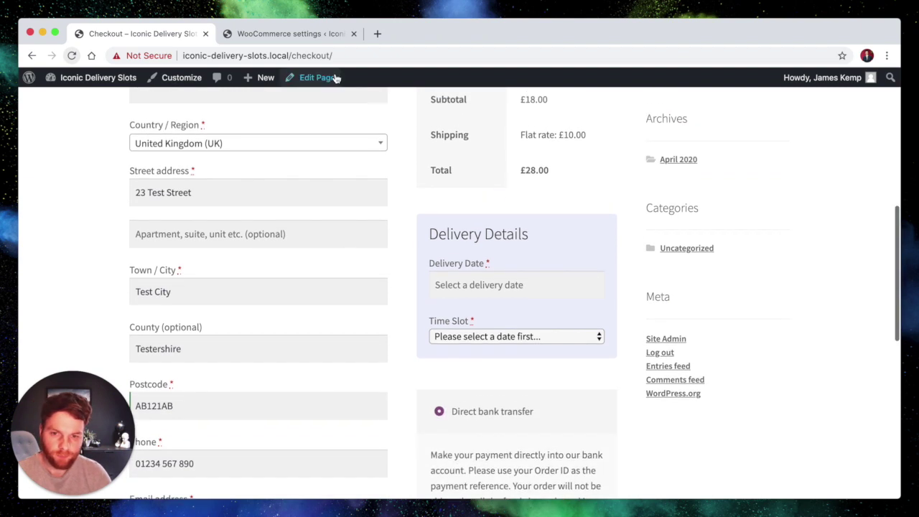
Replace the postcode's AB prefix with XY and let the order summary recalculate shipping
drag(146, 406, 138, 407)
key(BackSpace)
text(XY)
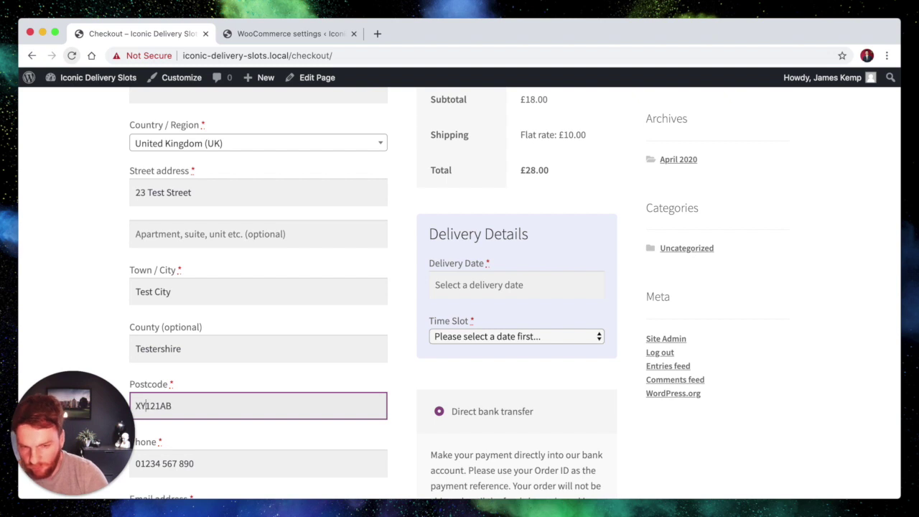
click(101, 278)
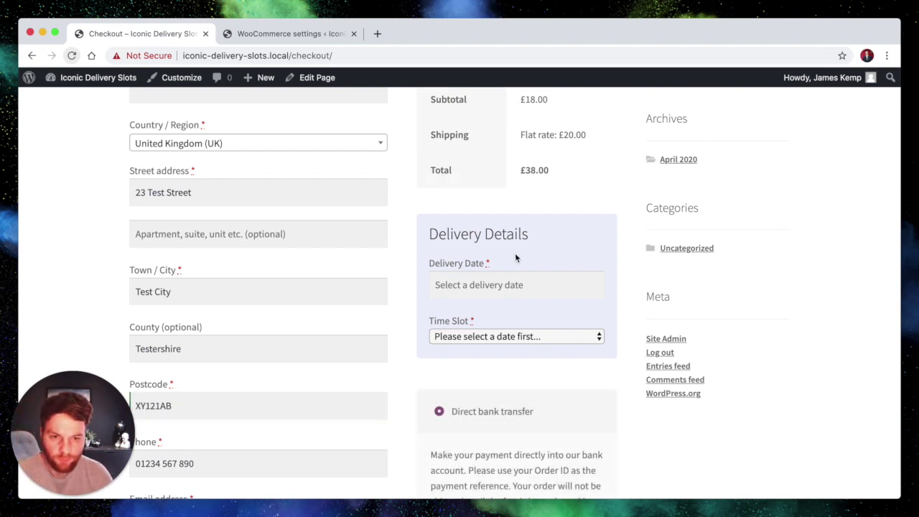
Set the checkout postcode's prefix back to AB and update the order summary
click(278, 40)
click(152, 30)
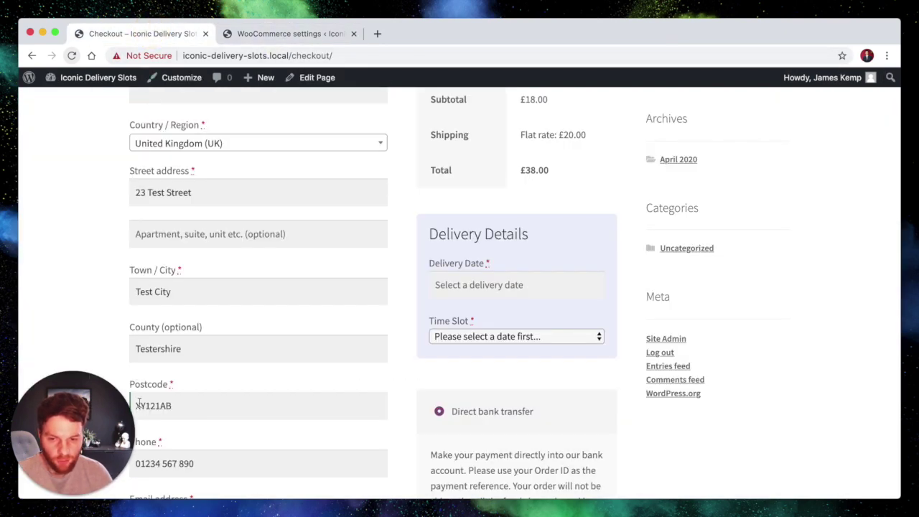
drag(137, 405, 146, 406)
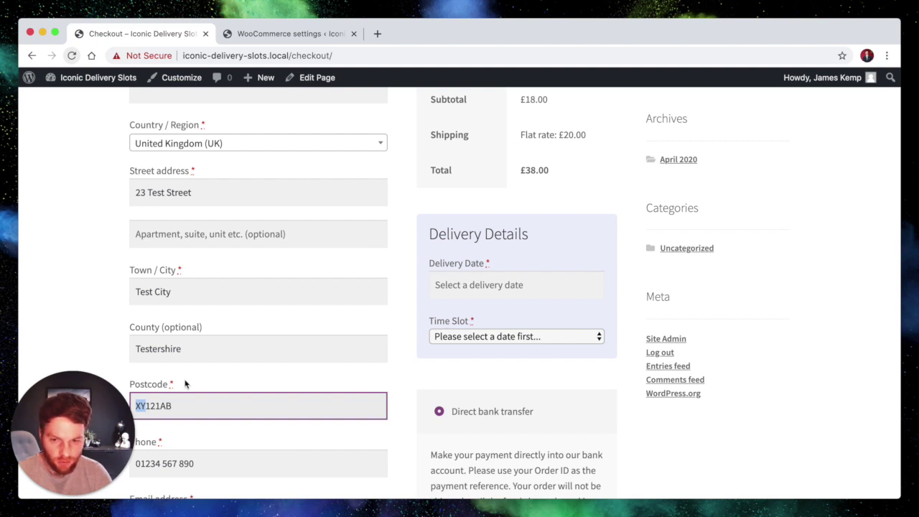
text(AB)
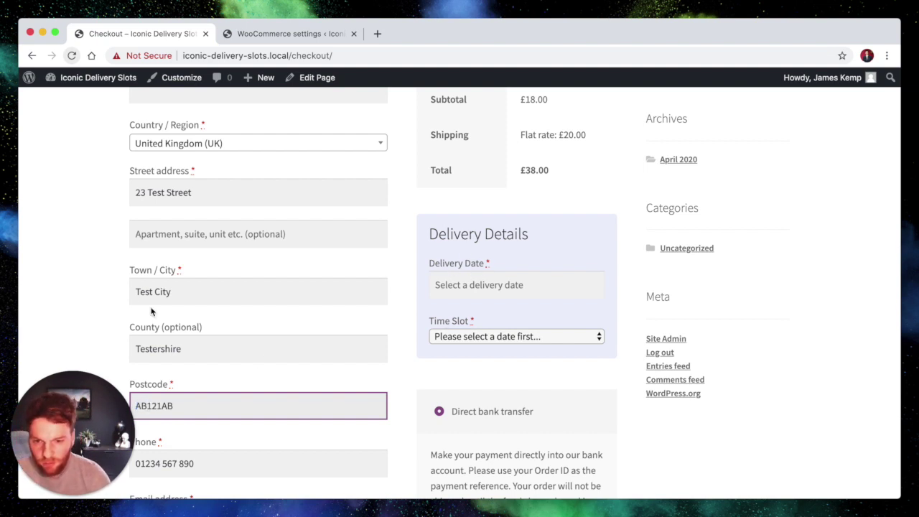
click(77, 291)
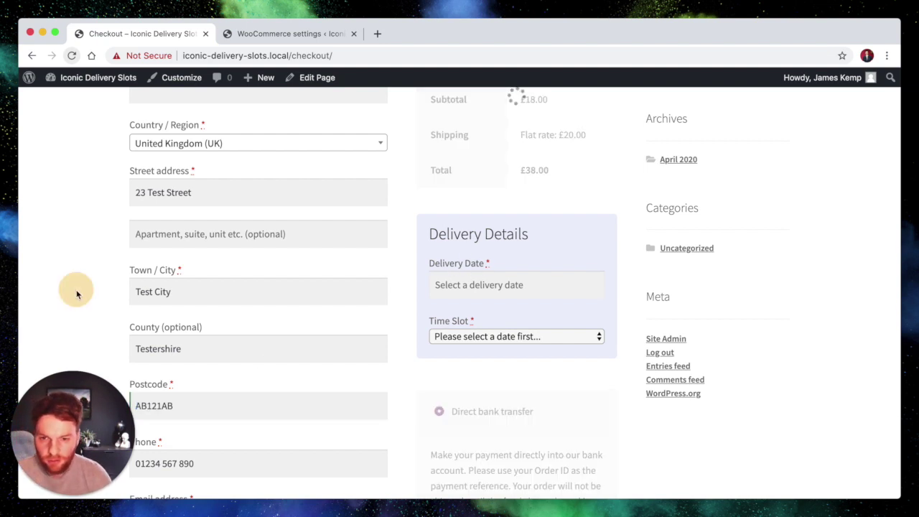
In the Delivery Slots general settings, disable Any Method and enable delivery slots for UK - AB: Flat rate only
click(290, 33)
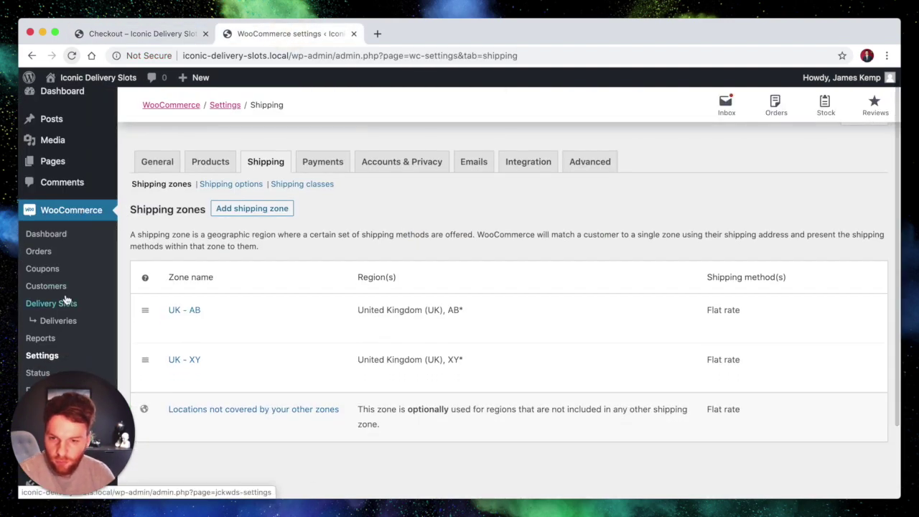
click(62, 310)
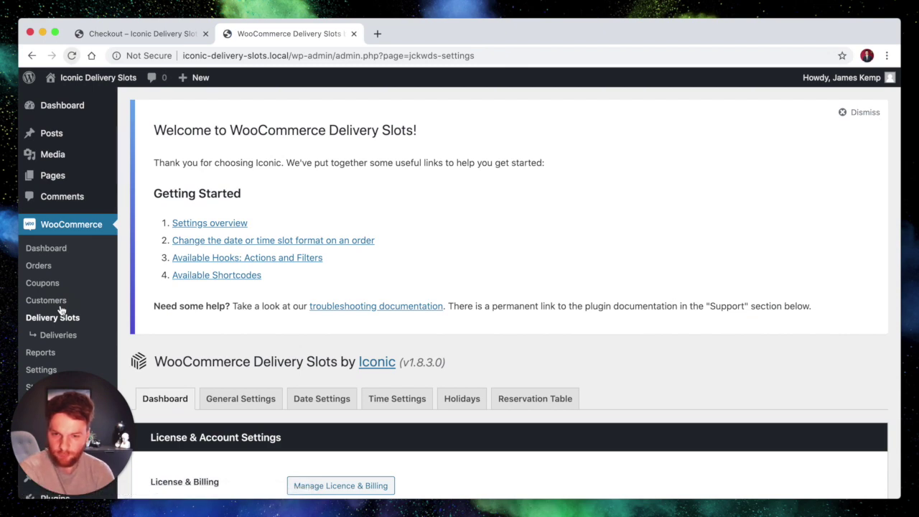
scroll(201, 294, down, 4)
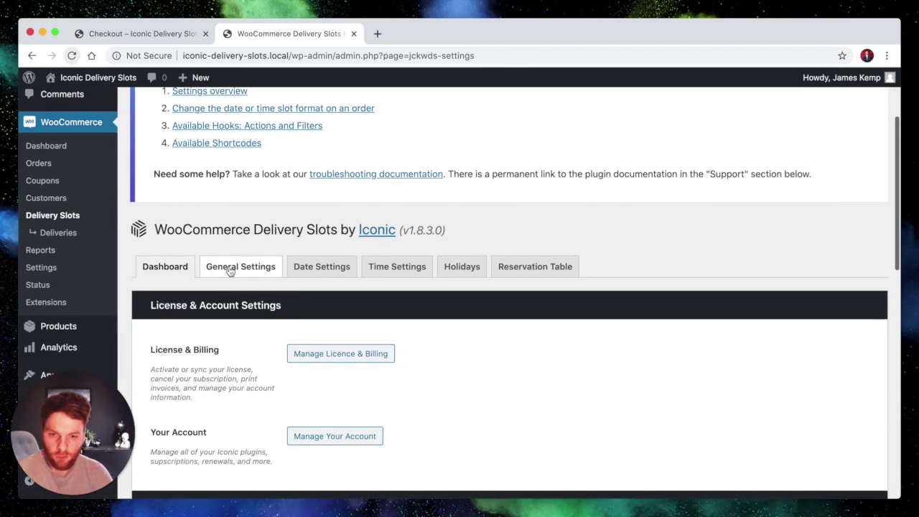
click(222, 269)
scroll(287, 290, down, 6)
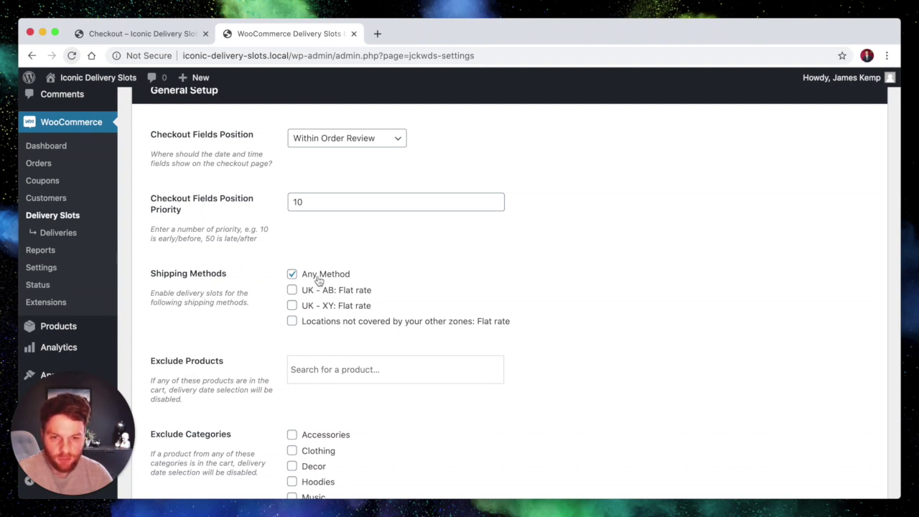
click(318, 279)
click(314, 292)
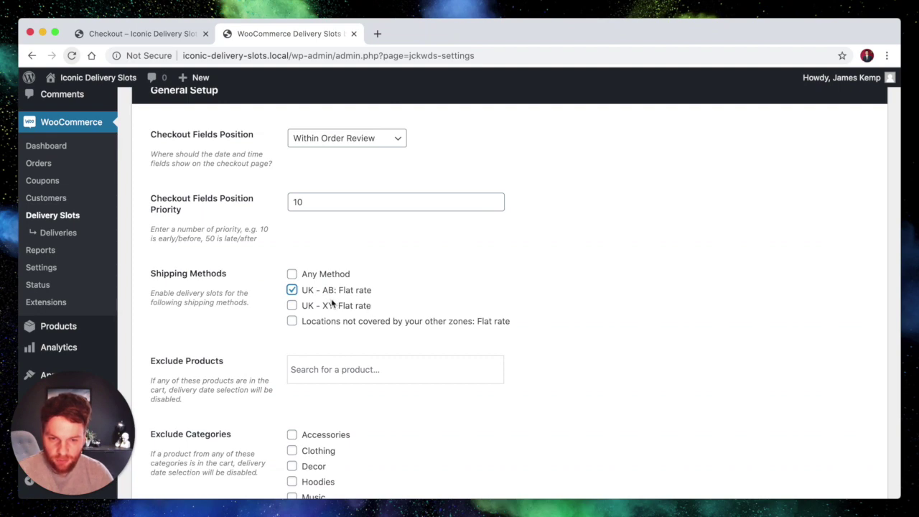
Glance at the delivery details on the checkout page, then save the Delivery Slots general settings with the UK - AB restriction
click(165, 34)
scroll(183, 315, down, 2)
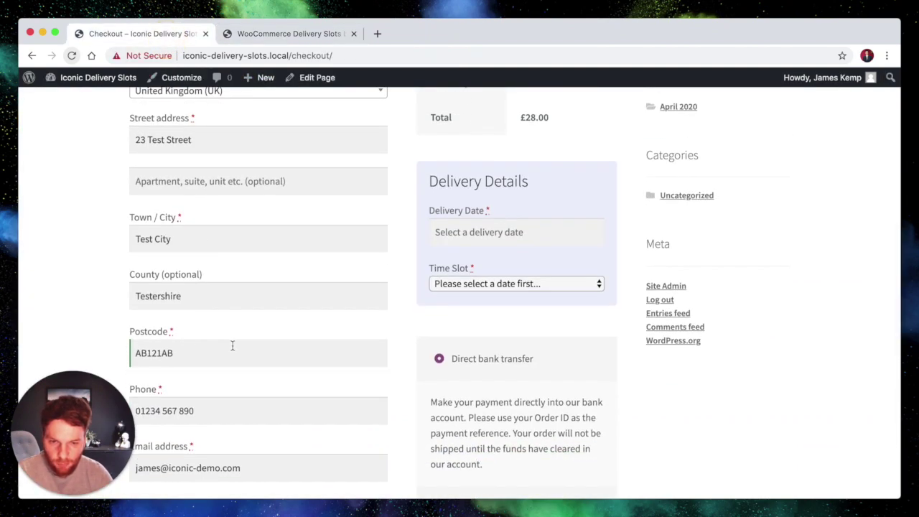
scroll(493, 322, up, 2)
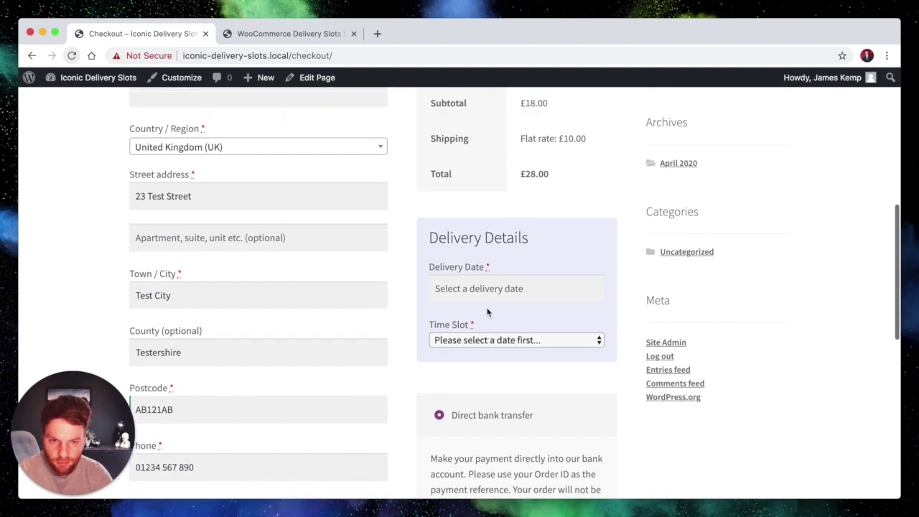
click(260, 36)
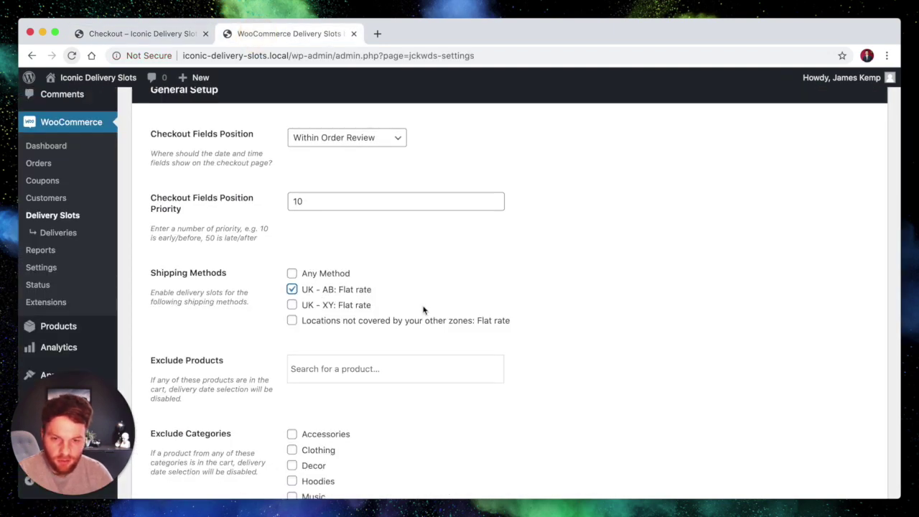
scroll(424, 308, down, 4)
click(191, 435)
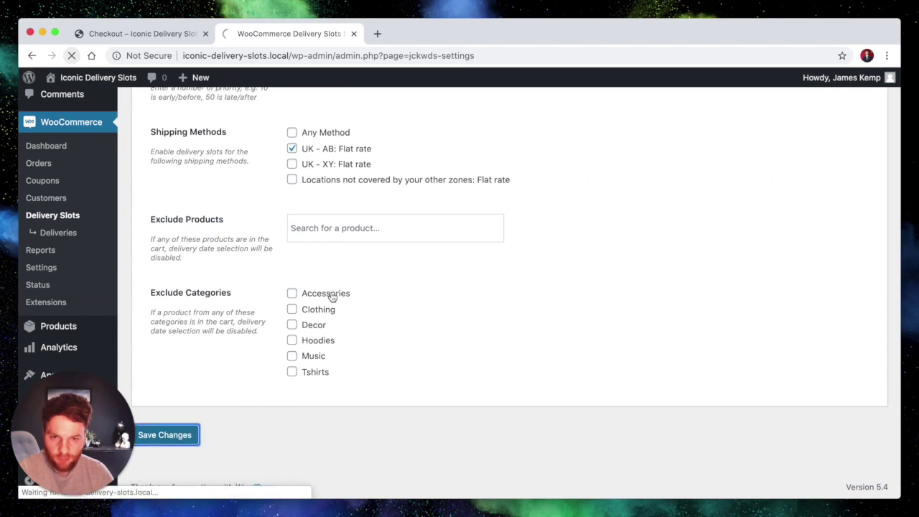
scroll(330, 300, up, 3)
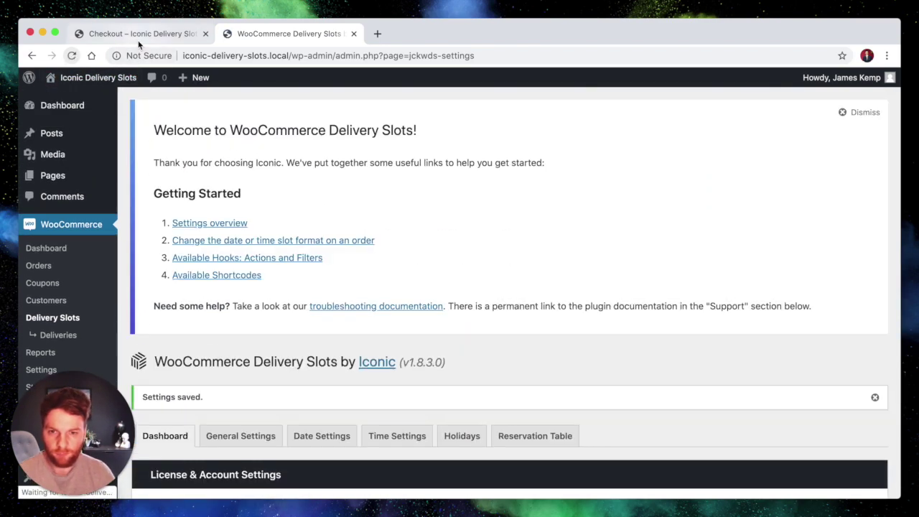
Reload the checkout page, change the postcode's prefix to XY and review the recalculated order summary
click(139, 38)
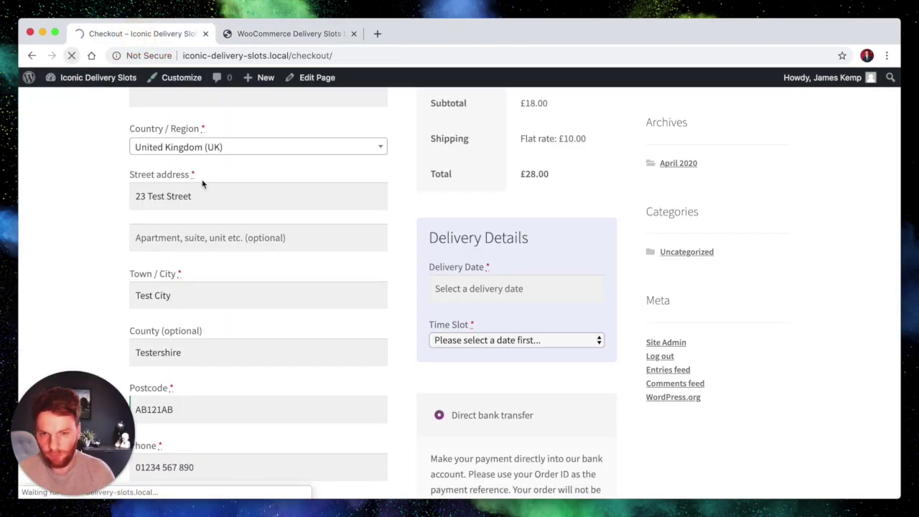
scroll(82, 212, down, 1)
scroll(93, 265, down, 2)
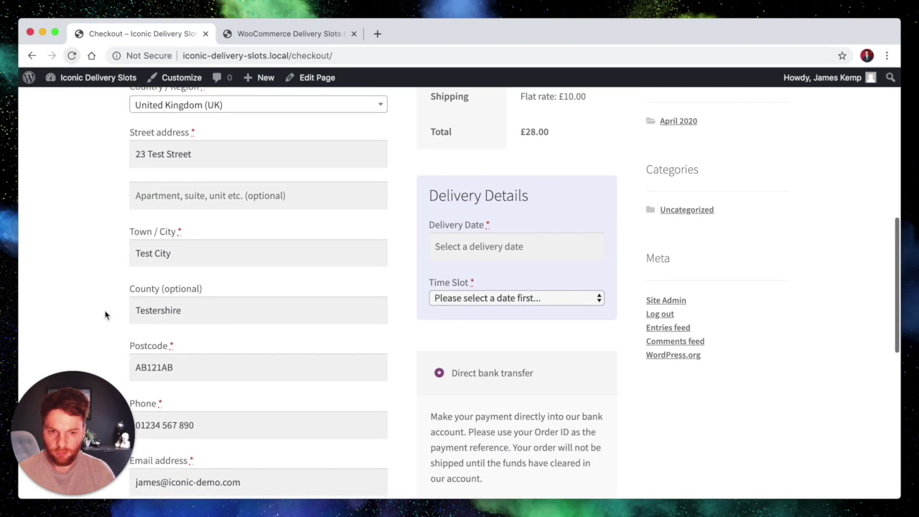
drag(144, 302, 125, 307)
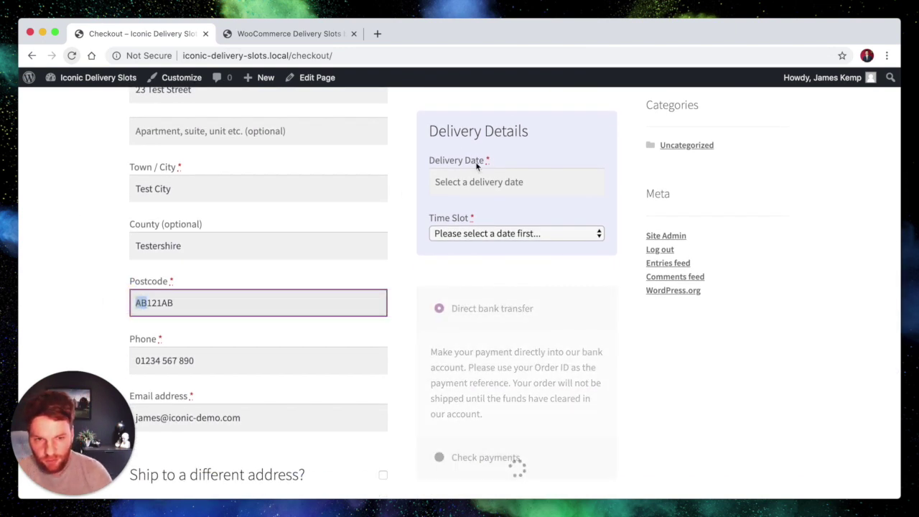
text(XY)
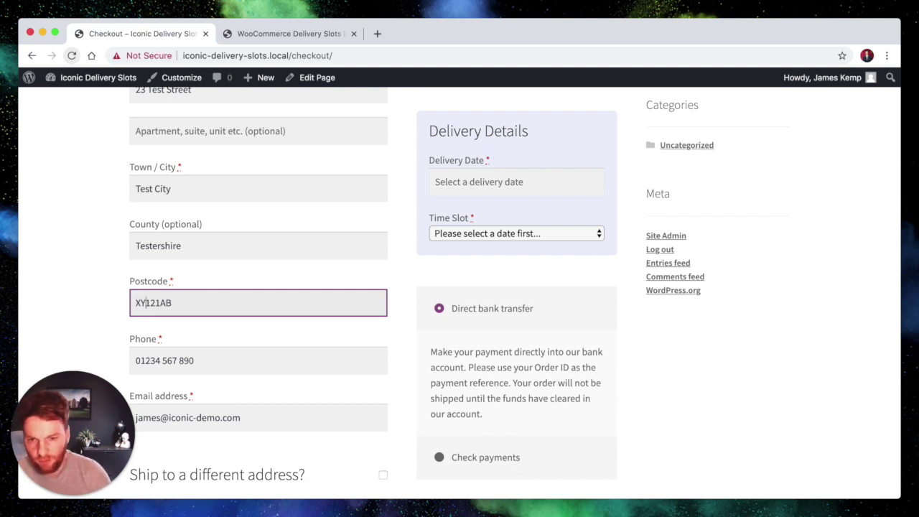
click(66, 289)
scroll(104, 252, up, 5)
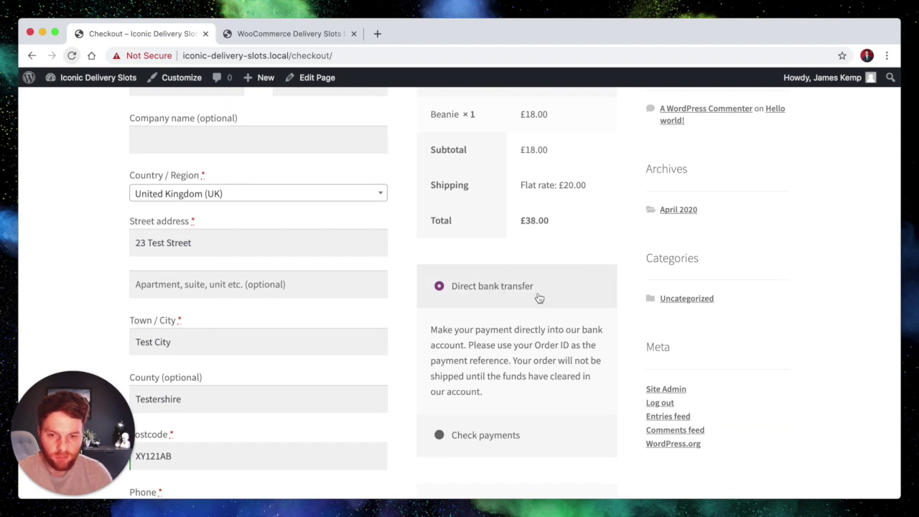
Change the checkout postcode's prefix from XY back to AB and refresh the delivery details
scroll(539, 297, down, 2)
click(144, 382)
key(BackSpace)
key(BackSpace)
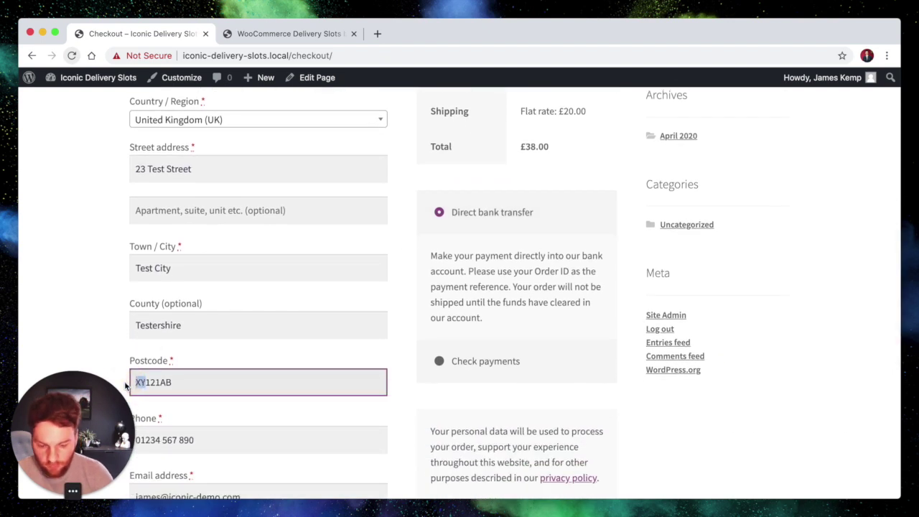
text(AB)
click(103, 258)
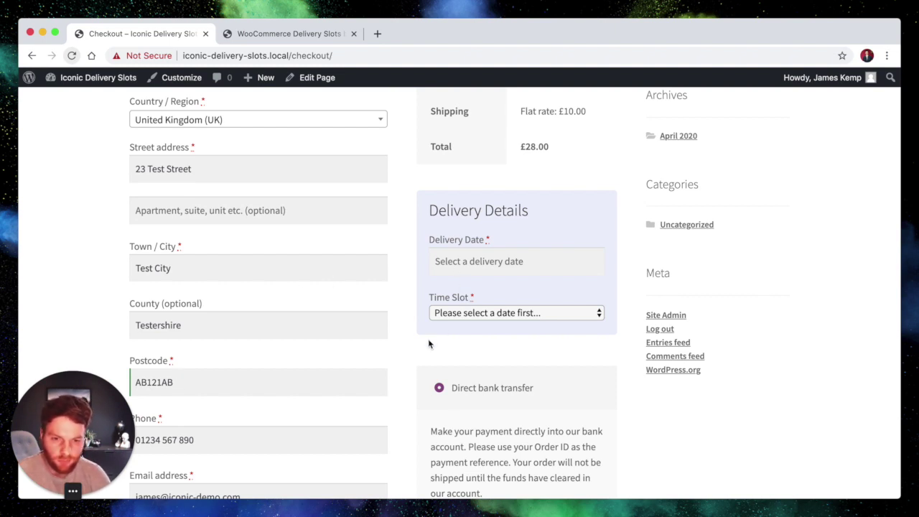
click(272, 33)
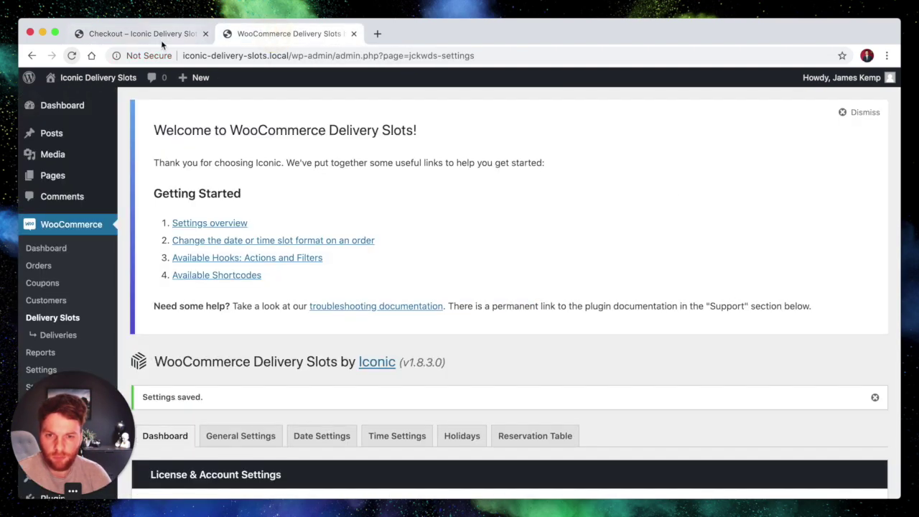
scroll(293, 280, down, 2)
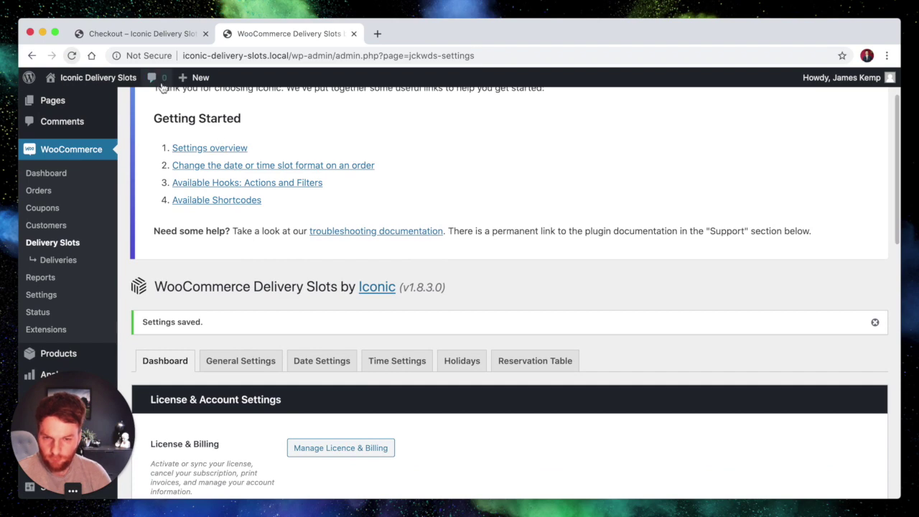
click(170, 36)
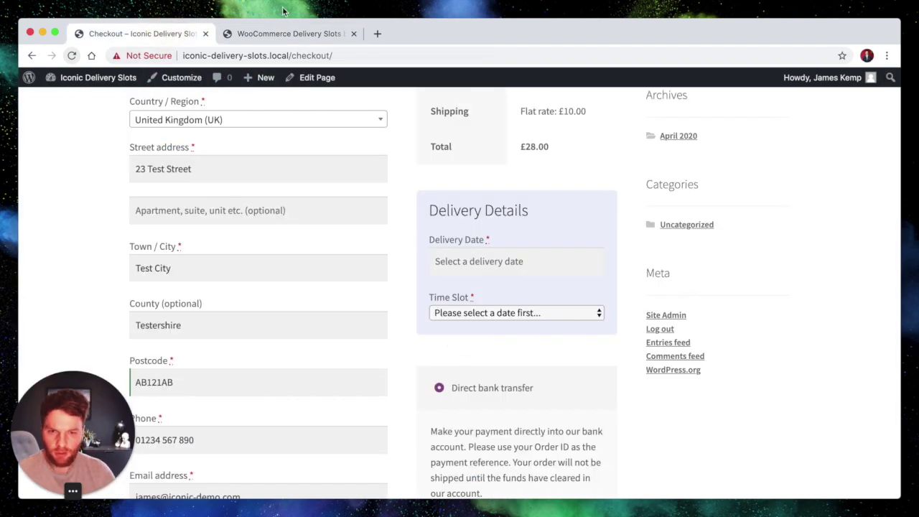
In the Delivery Slots general settings, enable Any Method and disable UK - AB: Flat rate under Shipping Methods
click(273, 33)
scroll(345, 406, down, 3)
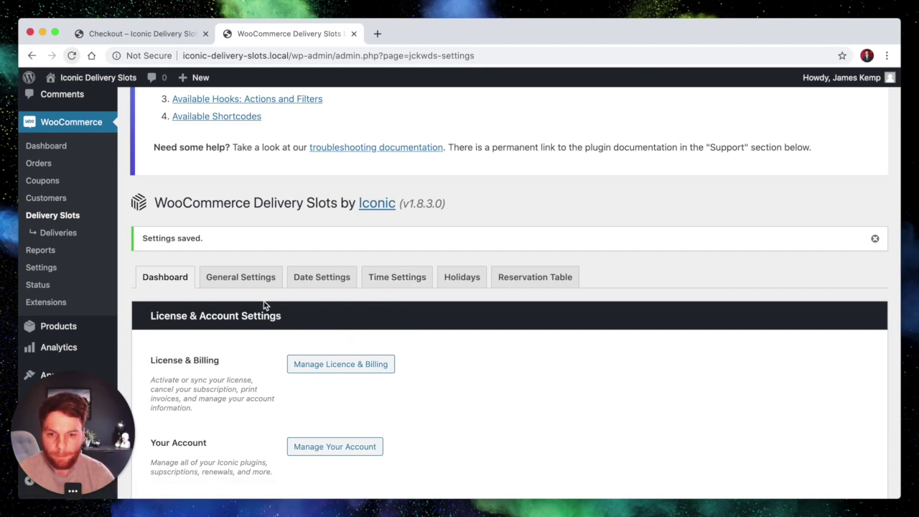
scroll(287, 304, down, 2)
click(245, 230)
scroll(275, 298, down, 3)
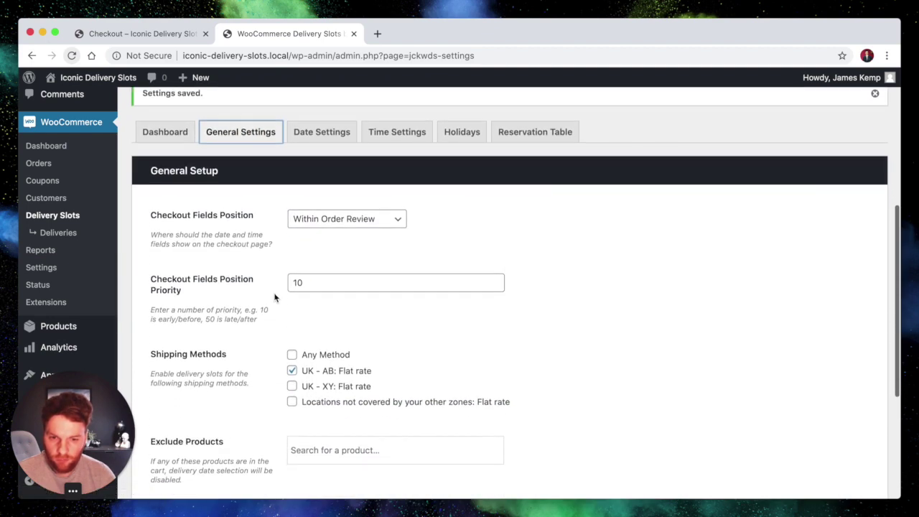
click(319, 355)
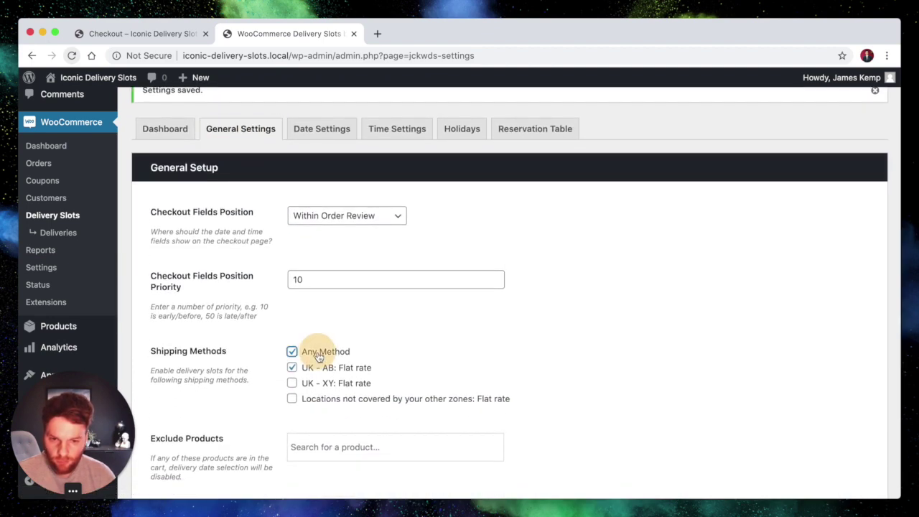
scroll(262, 387, down, 3)
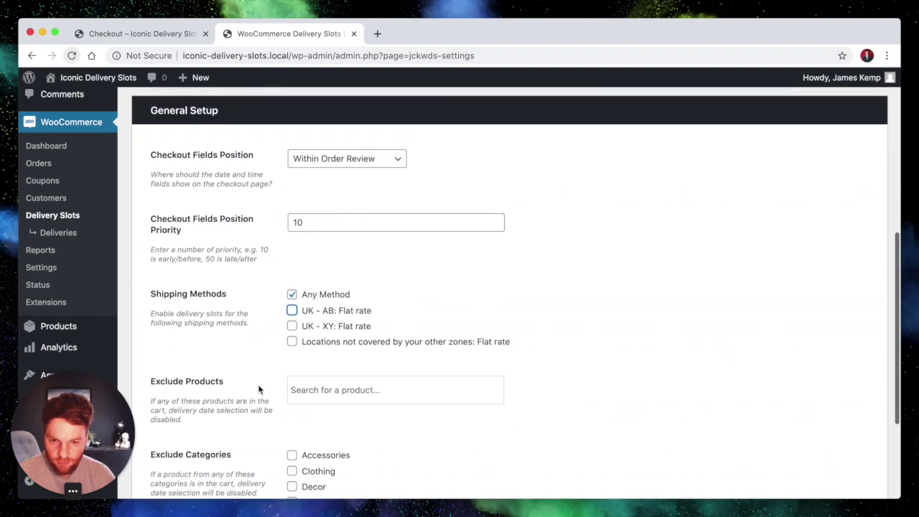
Examine the Delivery Slots date settings, including delivery days, minimum and maximum selectable dates, and the day fees
scroll(261, 387, up, 3)
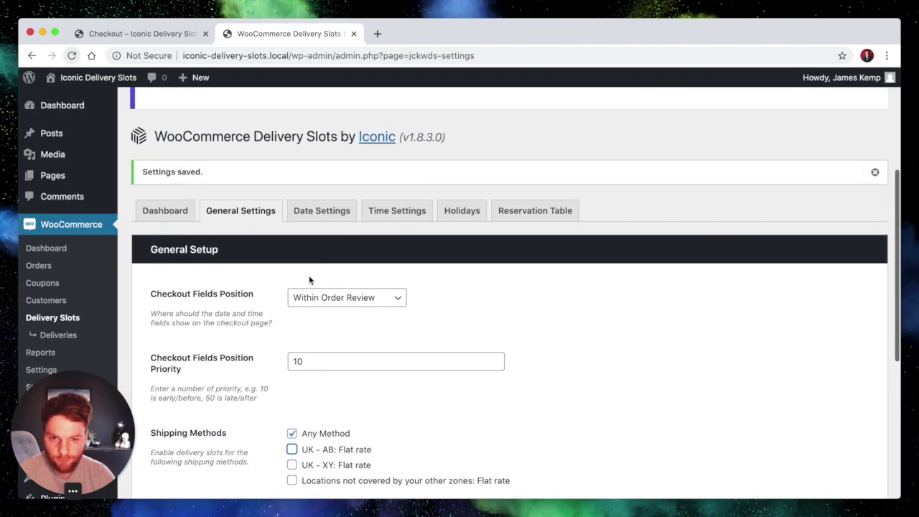
click(317, 214)
scroll(236, 325, down, 3)
scroll(235, 325, down, 3)
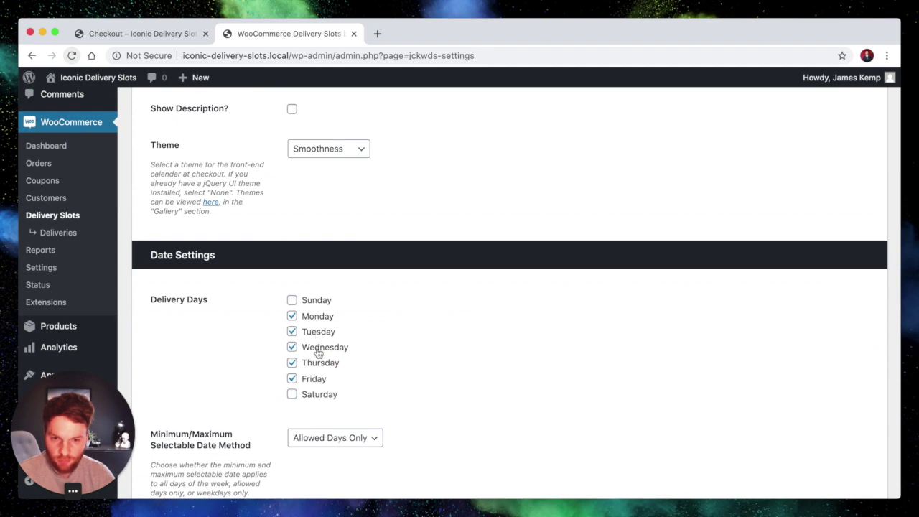
scroll(380, 388, down, 8)
scroll(385, 392, down, 3)
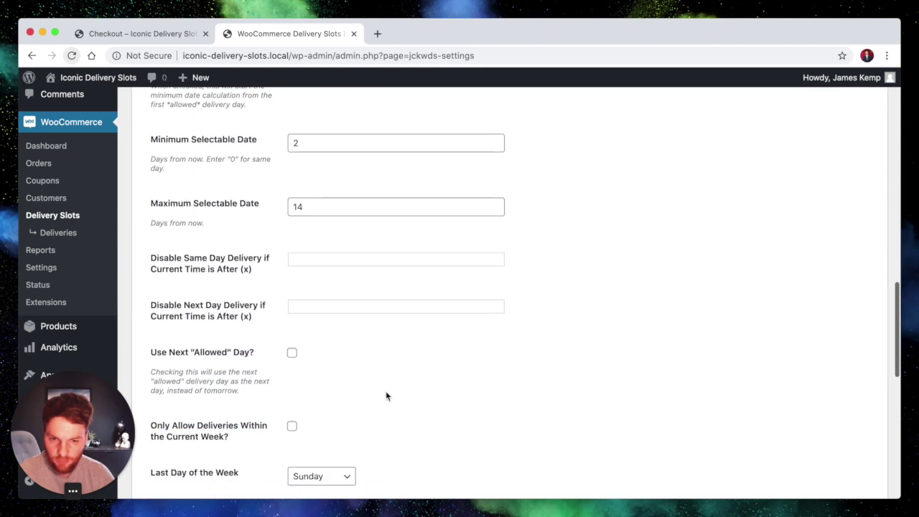
scroll(385, 391, up, 2)
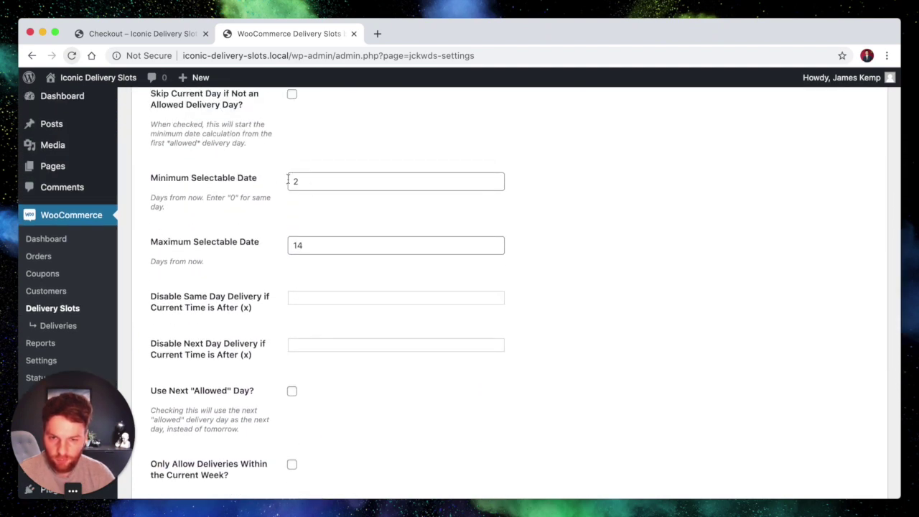
double_click(288, 180)
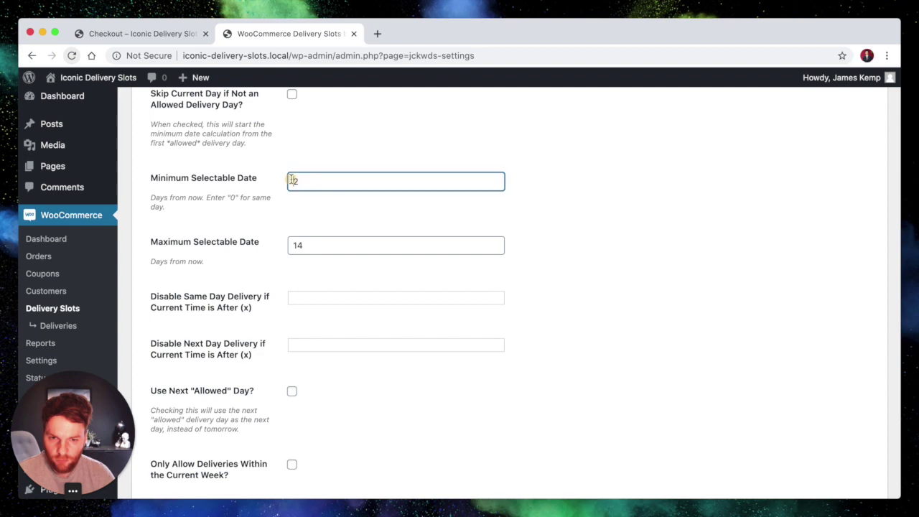
click(297, 244)
drag(297, 244, 406, 255)
click(593, 256)
scroll(586, 259, down, 2)
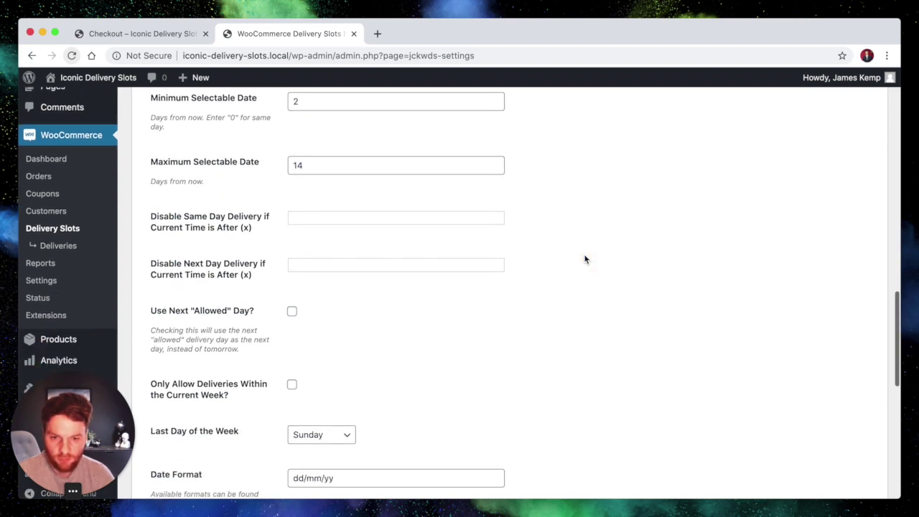
scroll(585, 259, down, 10)
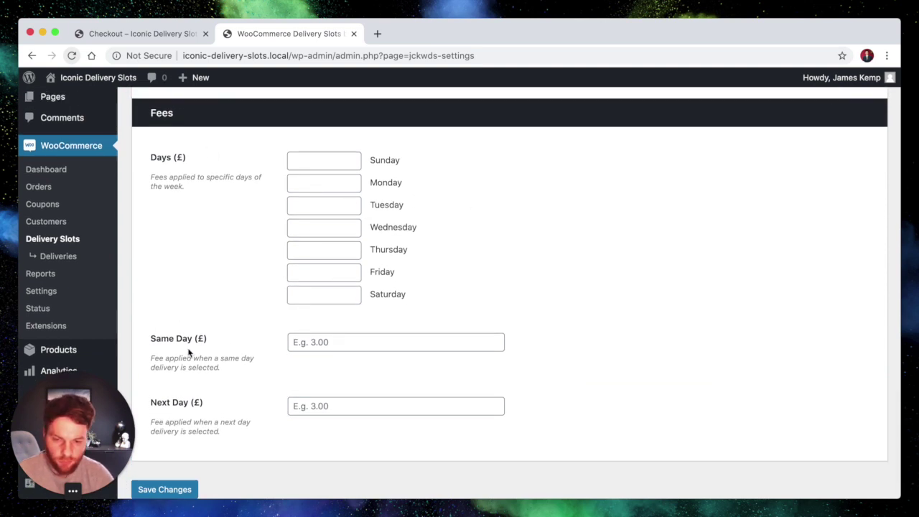
scroll(384, 328, up, 15)
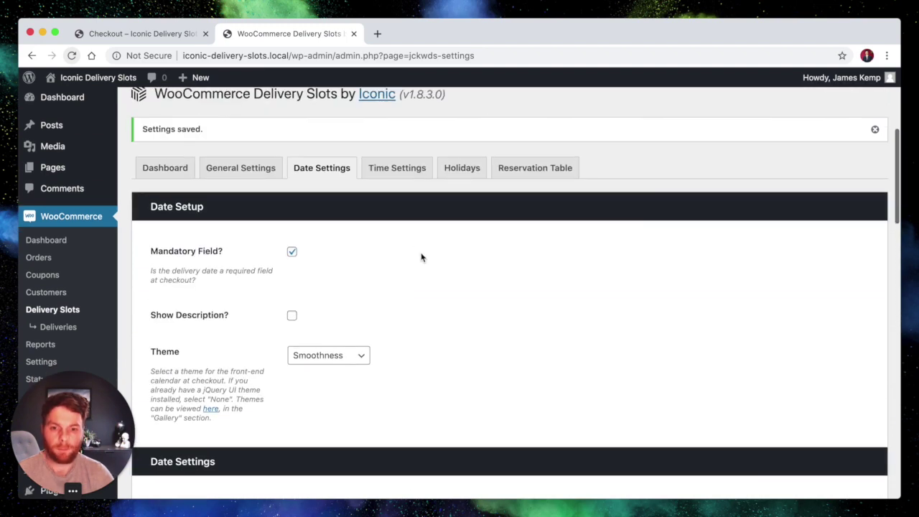
Examine the Delivery Slots time settings, from ASAP delivery and the booking cut-off to each time slot's lockout, shipping methods and days
click(404, 170)
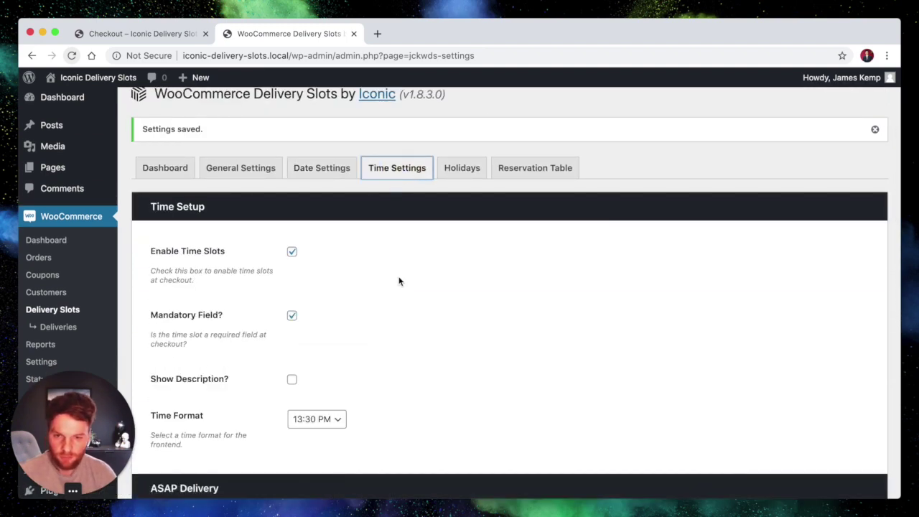
scroll(400, 282, down, 2)
scroll(400, 281, down, 1)
scroll(419, 291, down, 8)
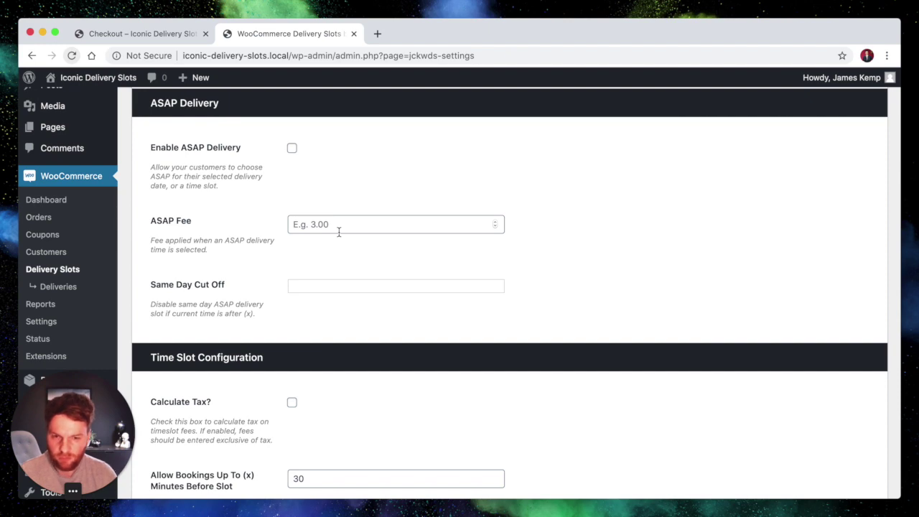
scroll(385, 257, down, 10)
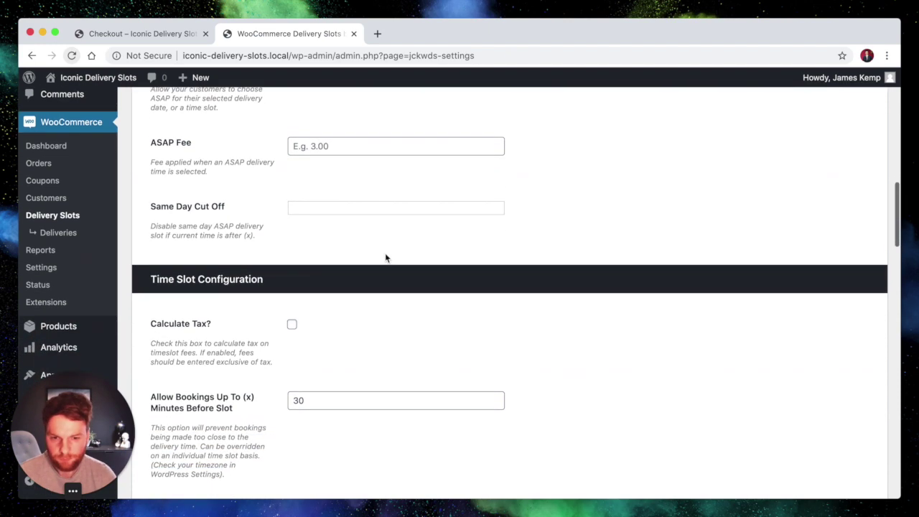
scroll(361, 263, down, 2)
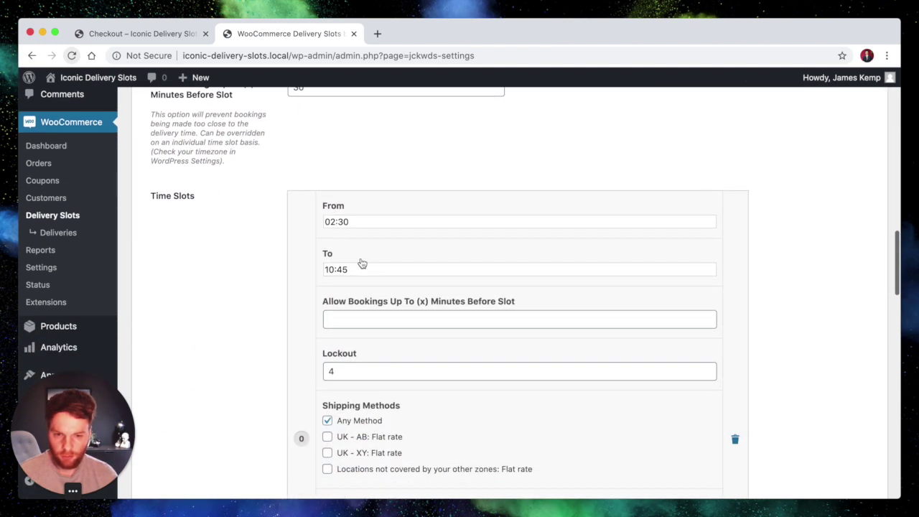
scroll(361, 263, up, 2)
scroll(362, 258, up, 3)
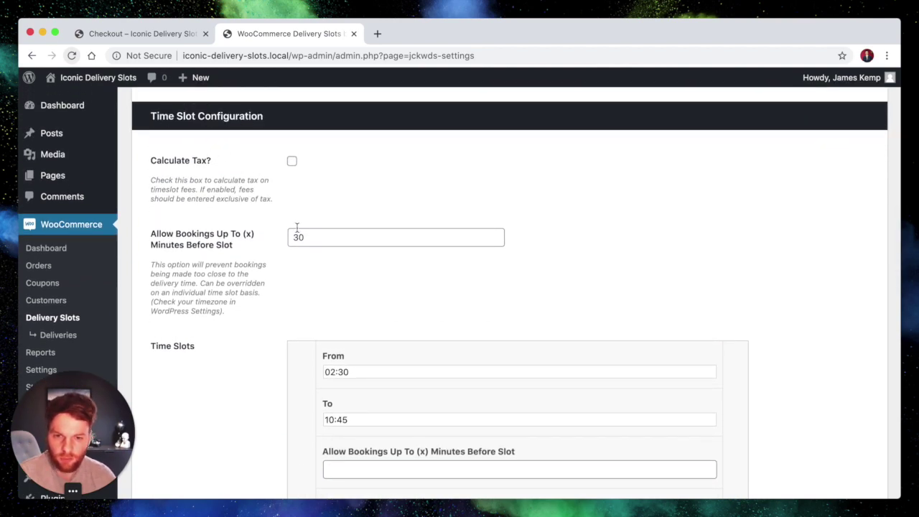
scroll(298, 230, down, 4)
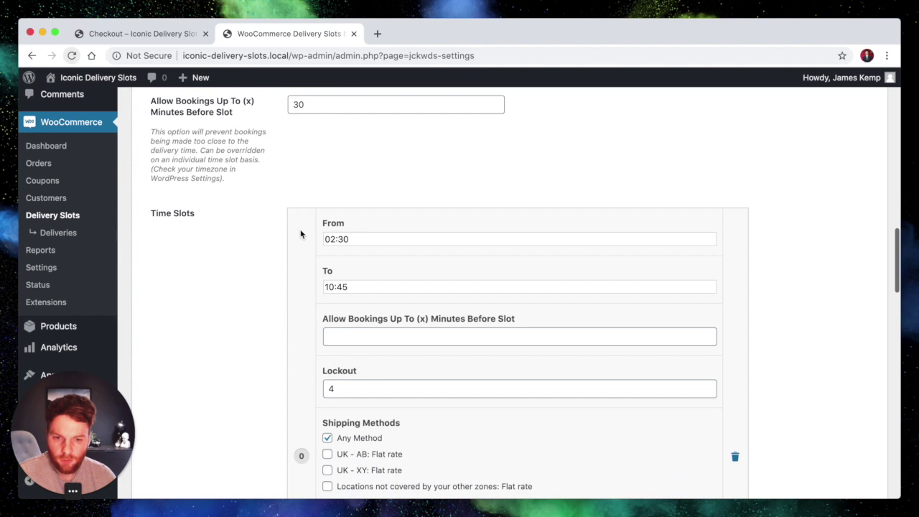
scroll(301, 234, down, 20)
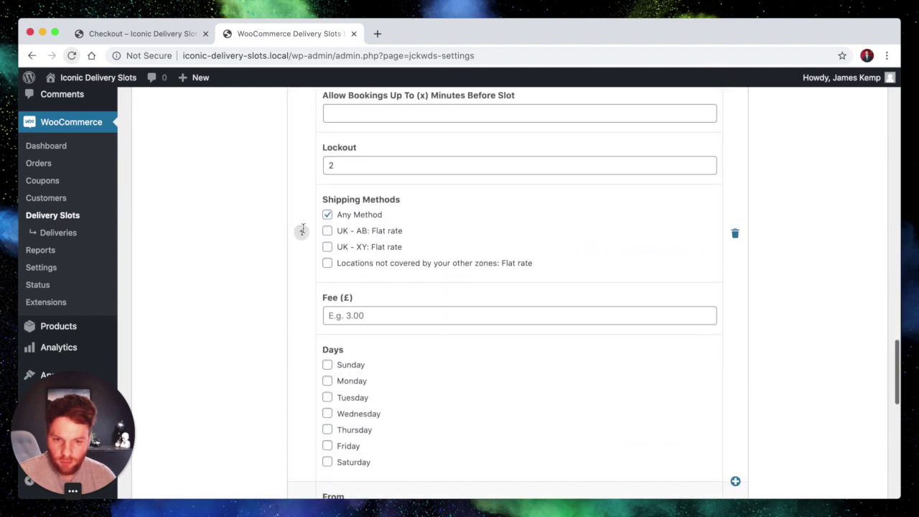
scroll(302, 228, down, 20)
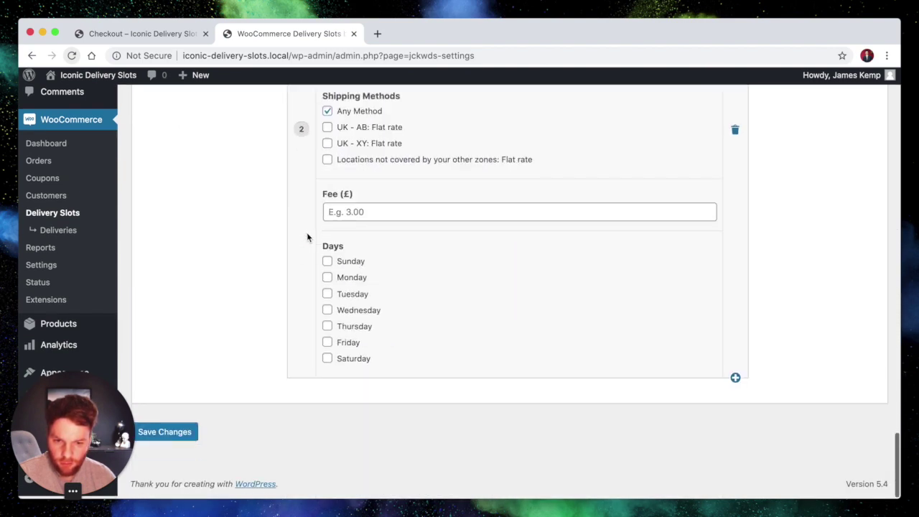
Compare the From and To times of the three time slots and check the first slot's shipping methods
scroll(309, 234, up, 20)
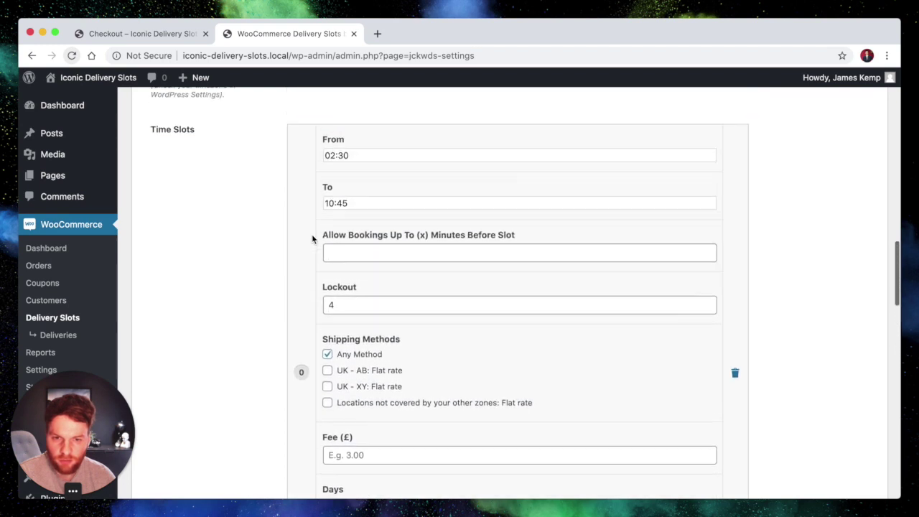
scroll(312, 234, up, 2)
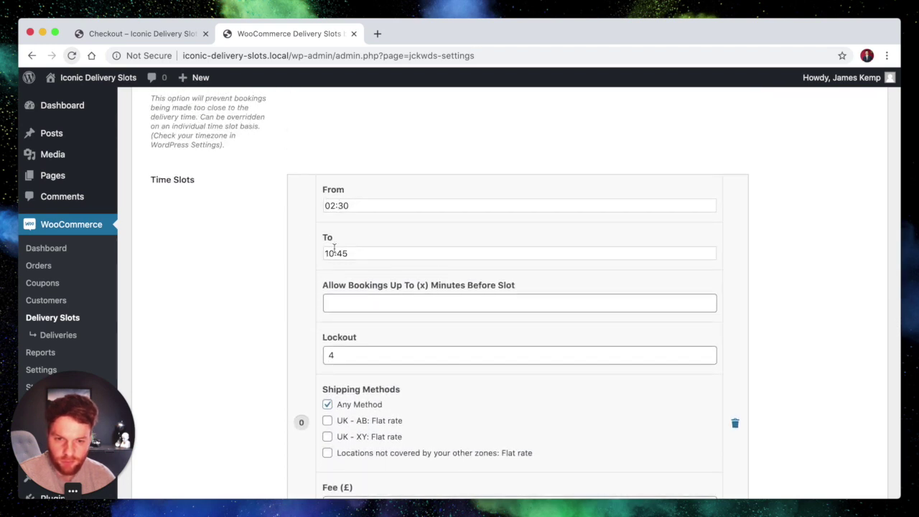
scroll(301, 278, down, 15)
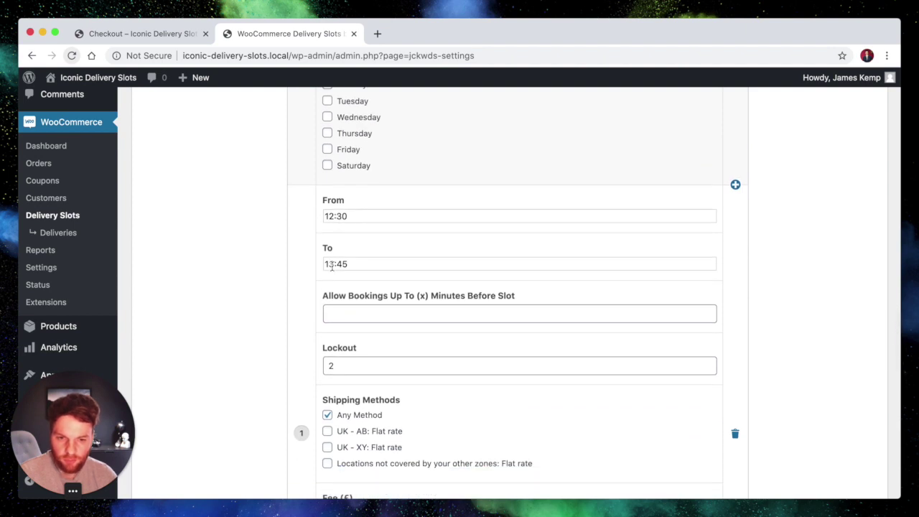
scroll(289, 297, down, 15)
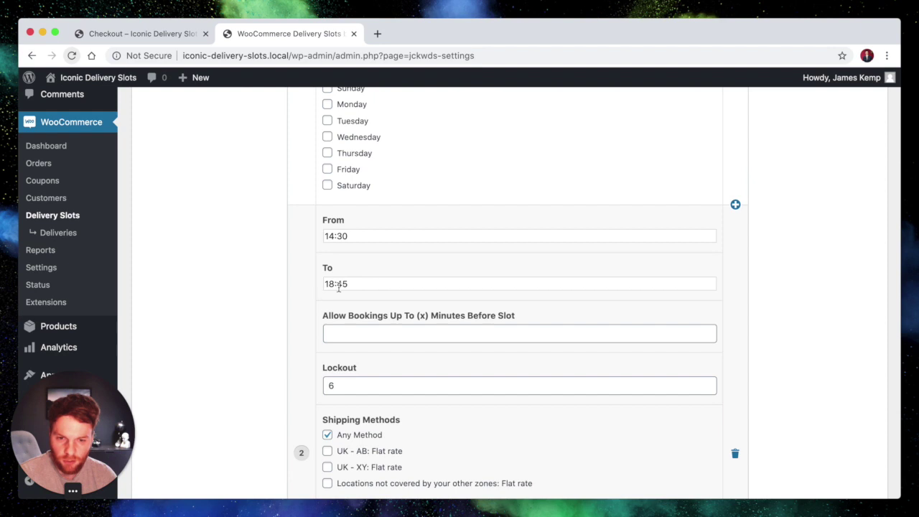
scroll(265, 298, up, 15)
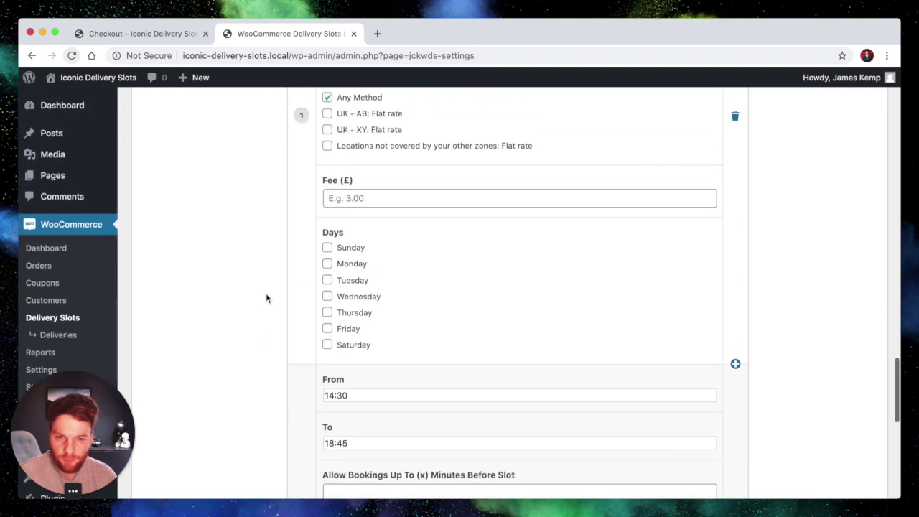
scroll(266, 298, up, 15)
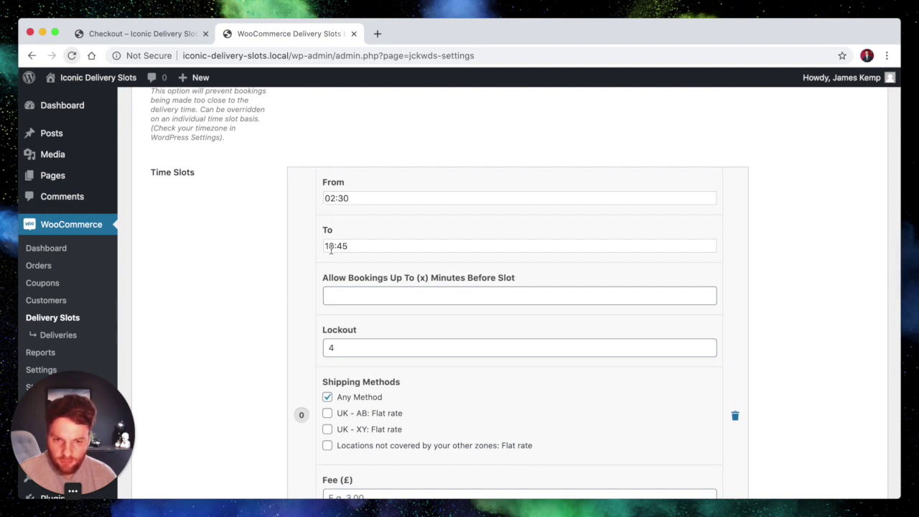
scroll(364, 338, down, 3)
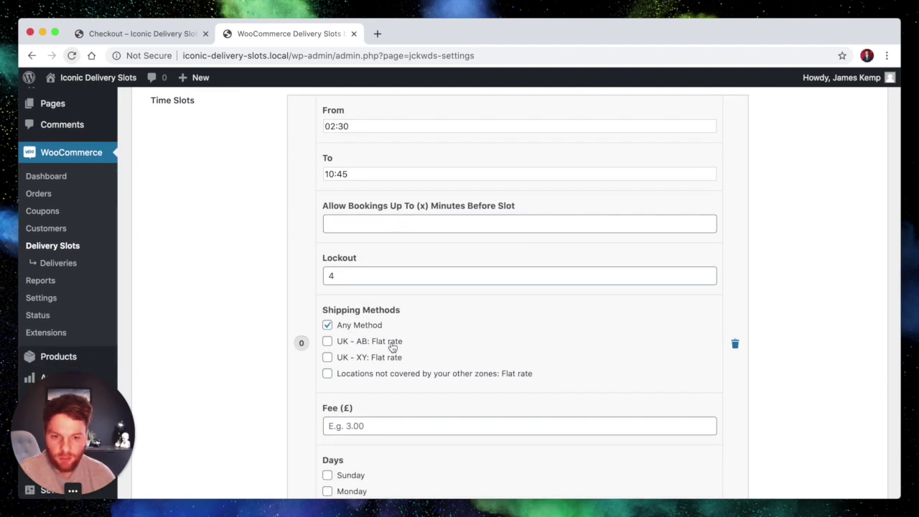
scroll(402, 347, down, 1)
Restrict the 12:30 to 13:45 time slot to UK - AB: Flat rate, disabling Any Method for it
scroll(406, 347, down, 15)
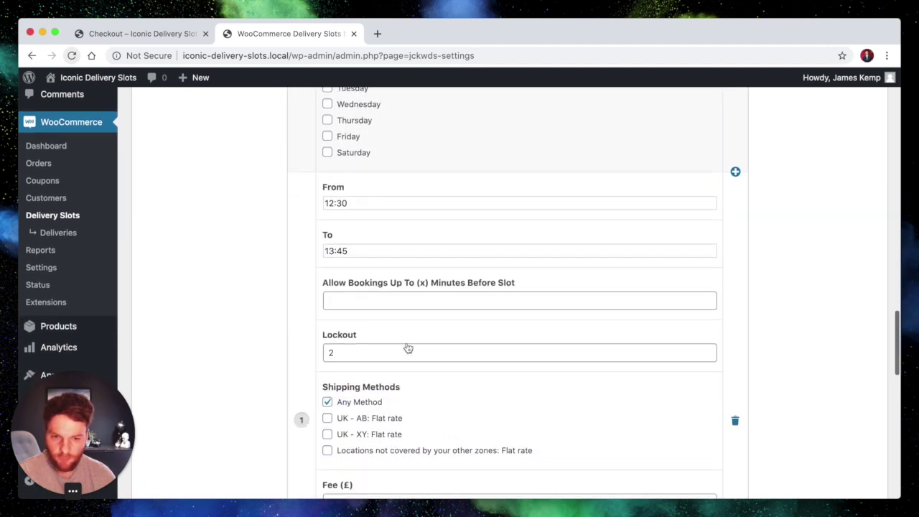
scroll(407, 341, down, 3)
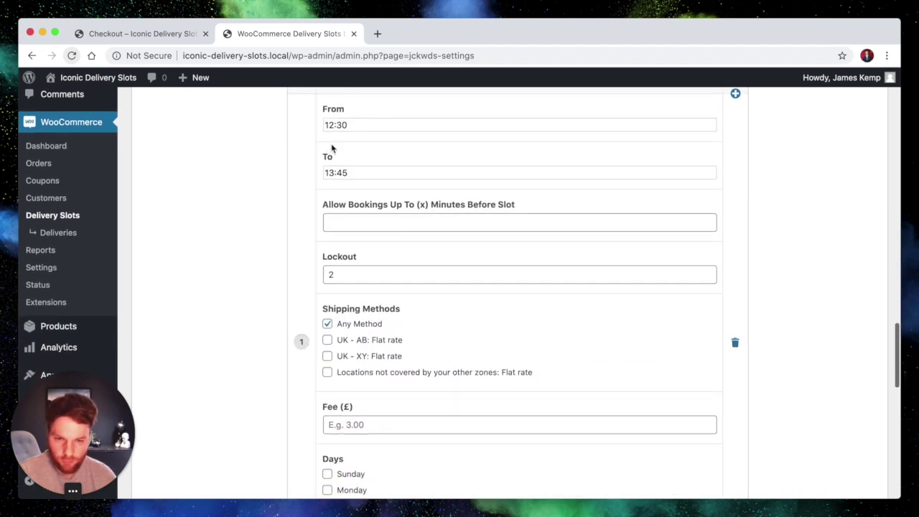
scroll(397, 323, down, 1)
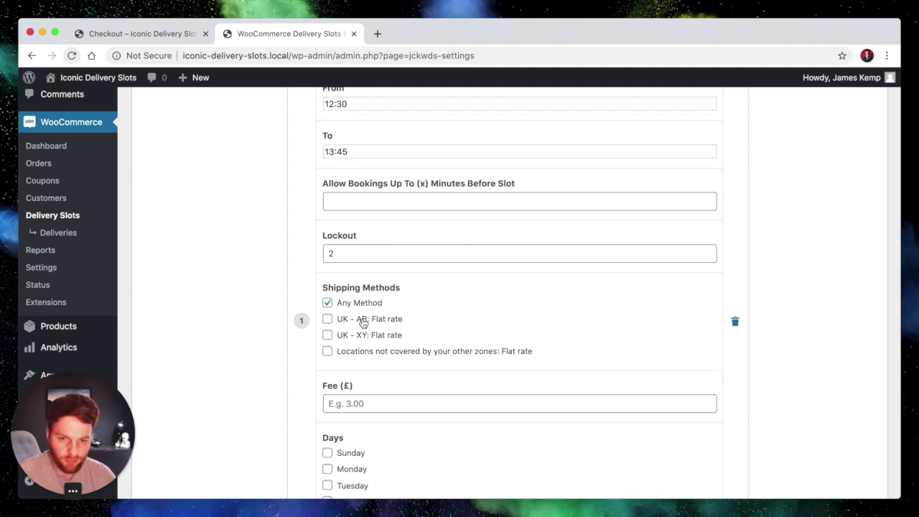
click(363, 323)
click(348, 303)
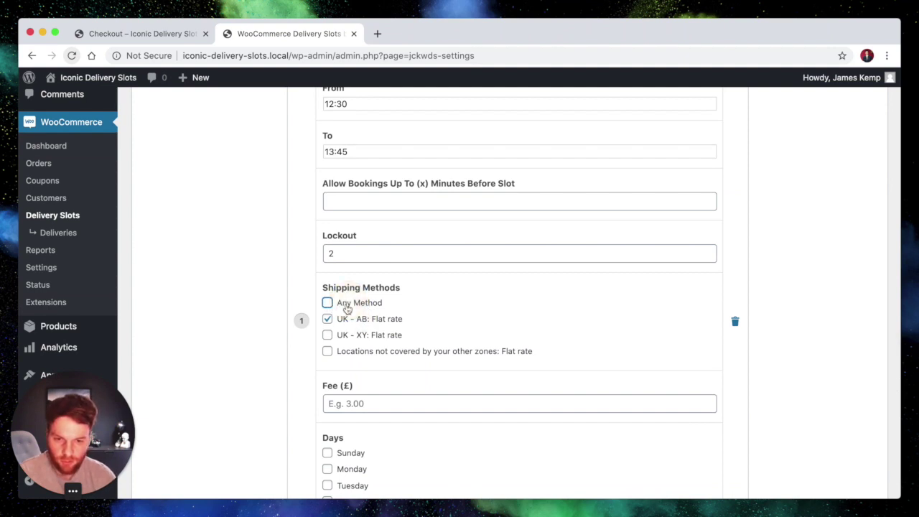
Restrict the 14:30 to 18:45 time slot to UK - XY: Flat rate, disabling Any Method for it
scroll(430, 320, down, 10)
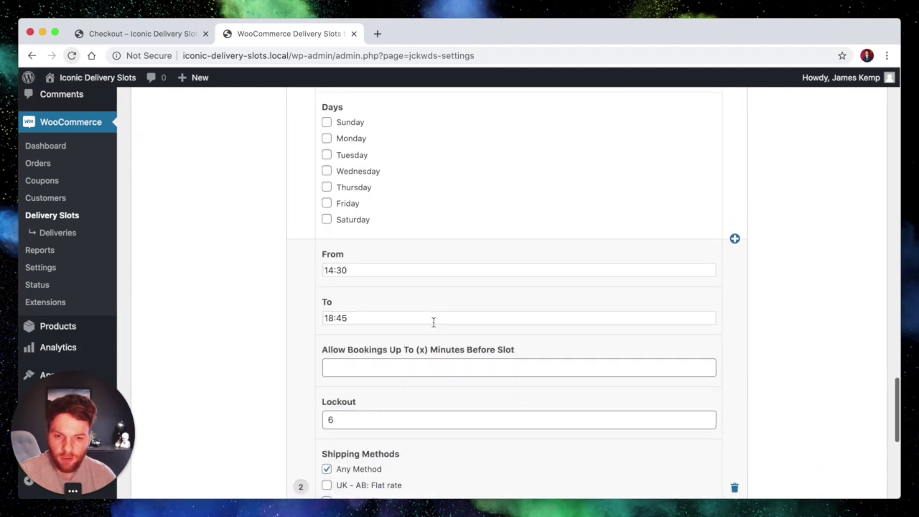
scroll(361, 320, down, 3)
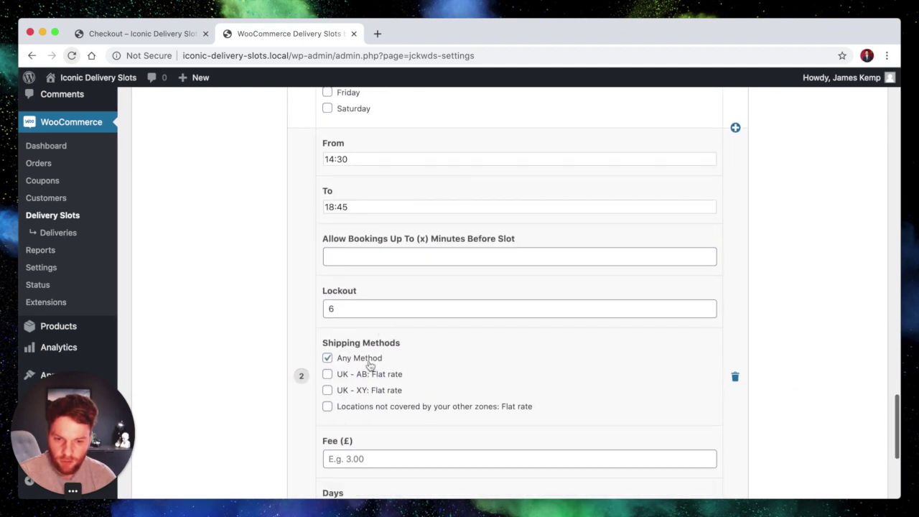
click(346, 390)
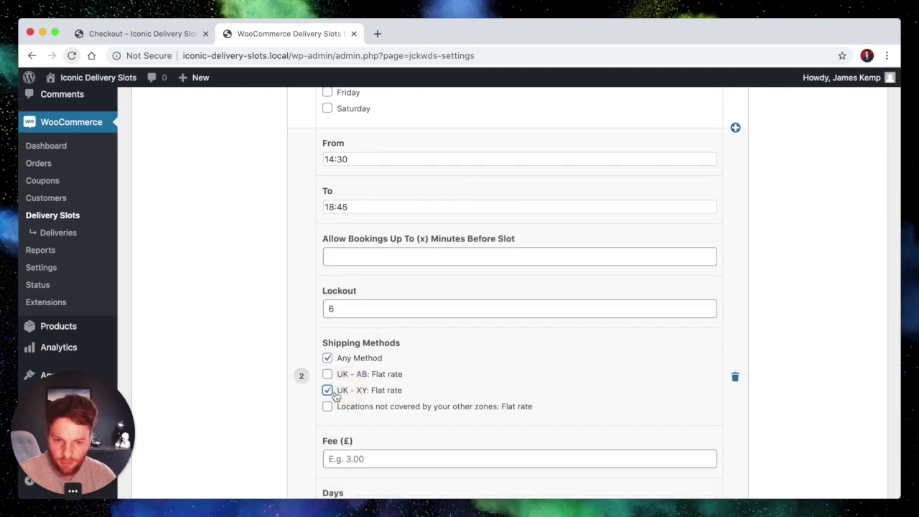
click(355, 358)
Make the 14:30 to 18:45 time slot available on Monday, Wednesday and Friday
scroll(403, 368, down, 5)
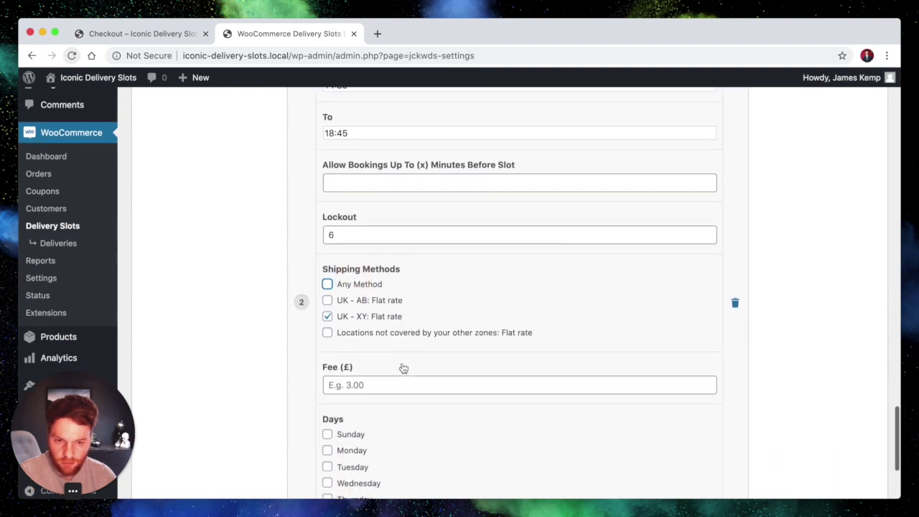
click(352, 305)
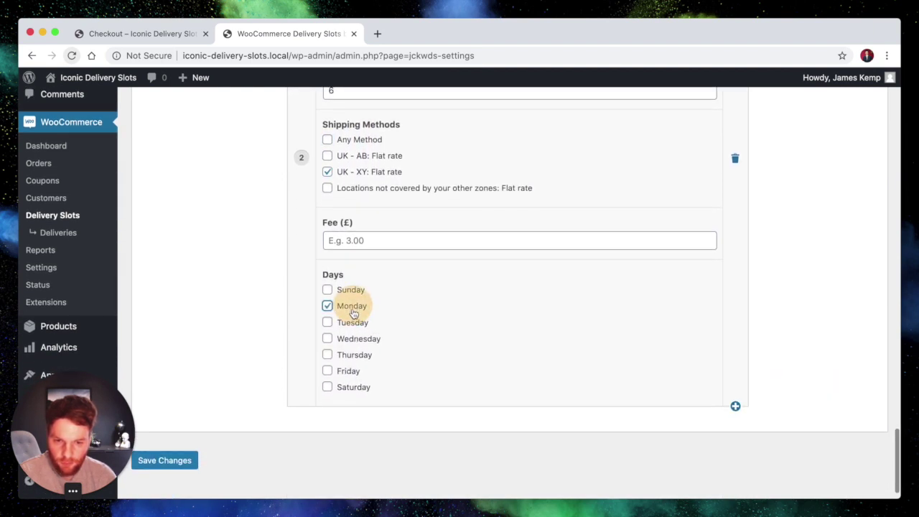
click(354, 337)
click(349, 370)
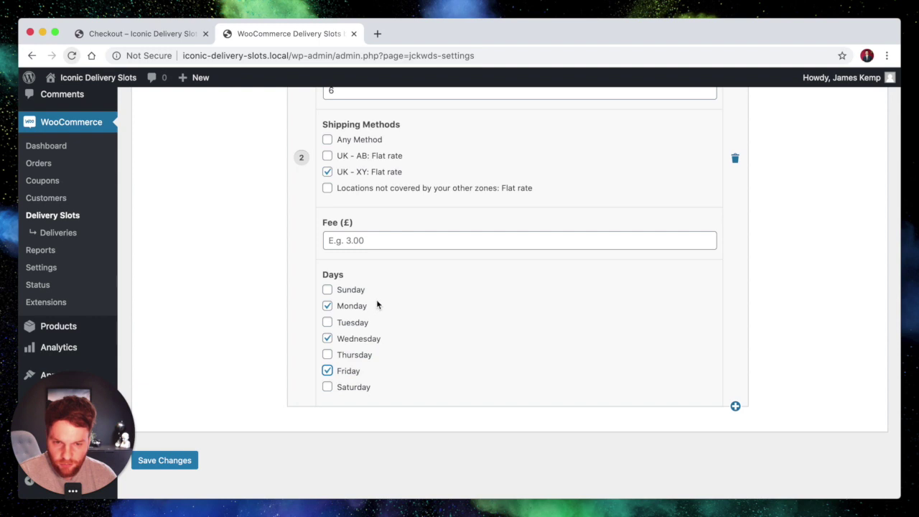
Make the 12:30 to 13:45 time slot available on Monday, Tuesday and Wednesday
scroll(377, 305, up, 1)
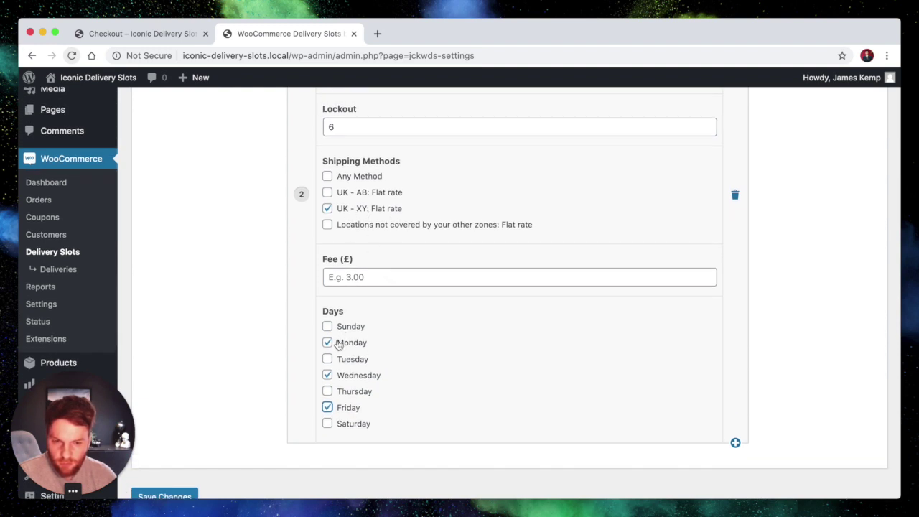
scroll(374, 397, up, 5)
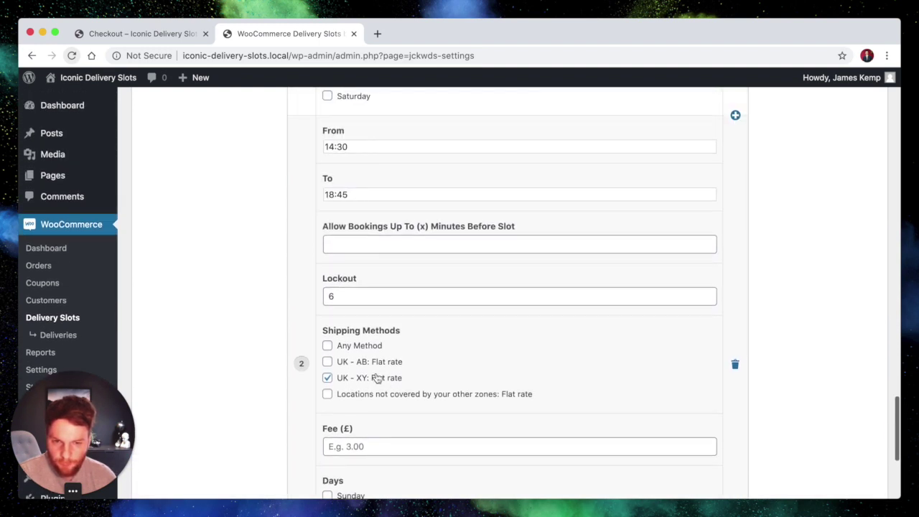
scroll(410, 215, up, 18)
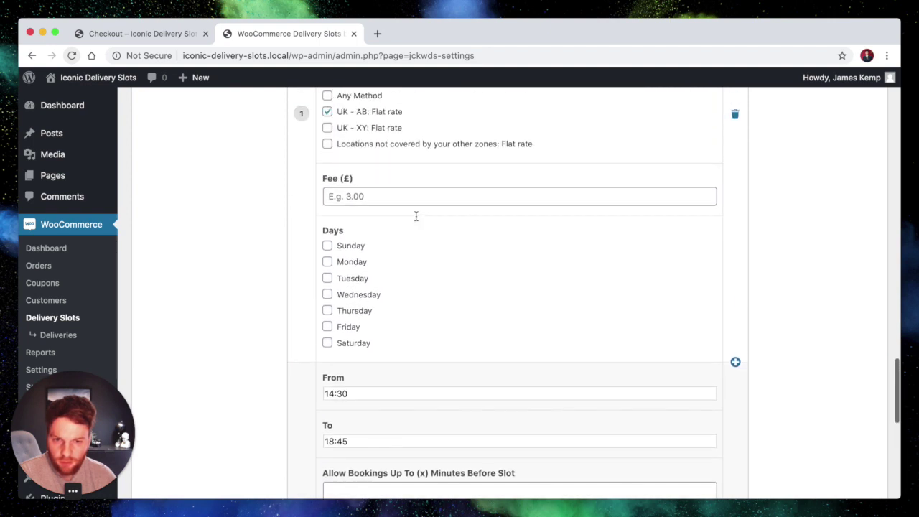
scroll(417, 217, up, 2)
scroll(420, 222, down, 1)
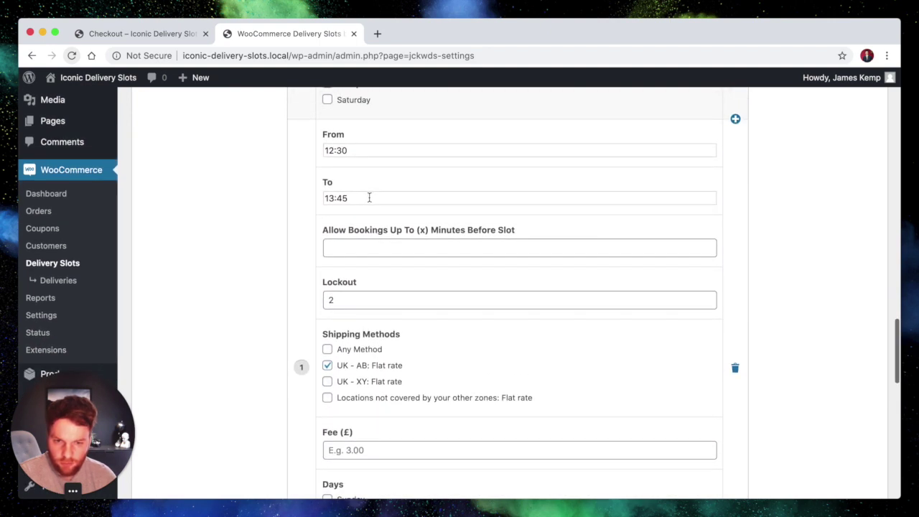
scroll(369, 196, down, 1)
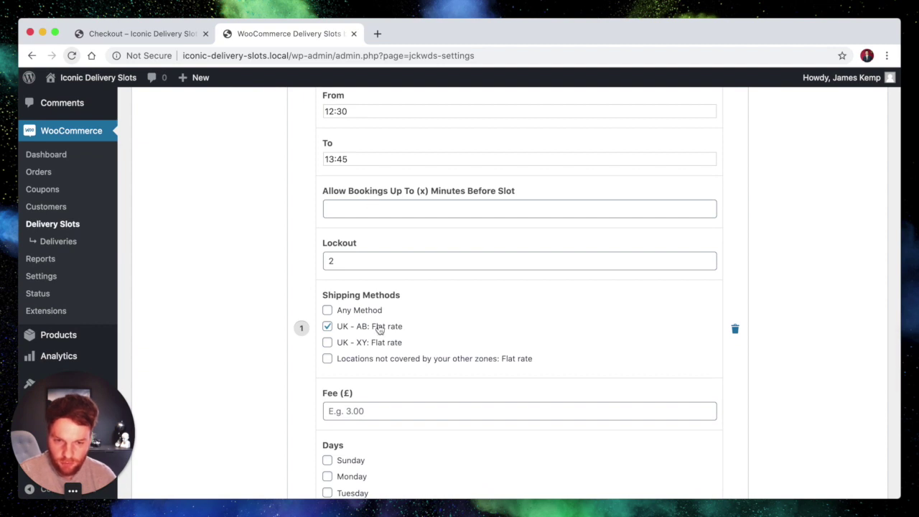
scroll(372, 385, down, 3)
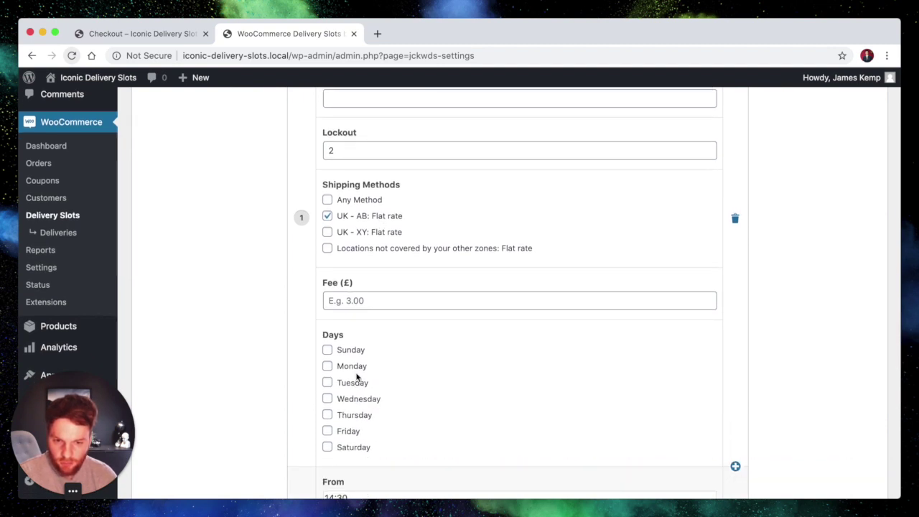
click(350, 399)
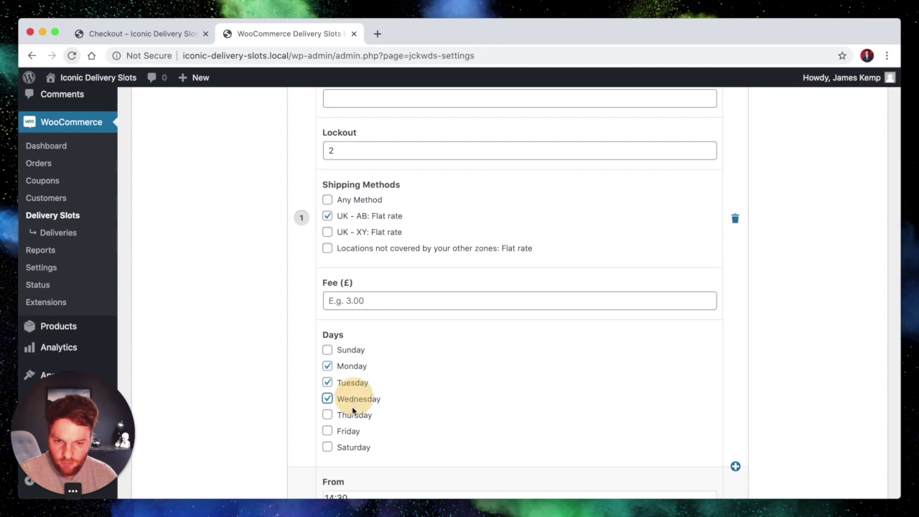
Make the 02:30 to 10:45 time slot available on every weekday from Monday to Friday
scroll(428, 355, up, 10)
scroll(428, 356, up, 5)
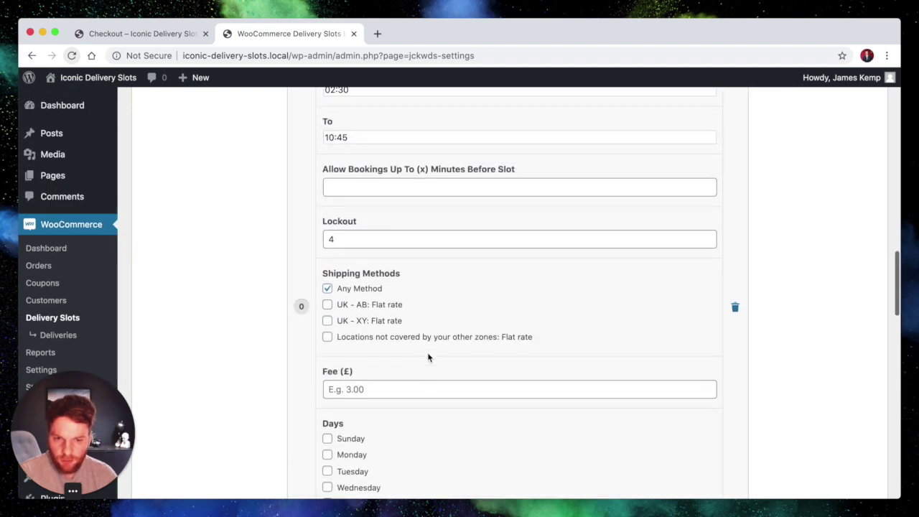
scroll(374, 254, down, 5)
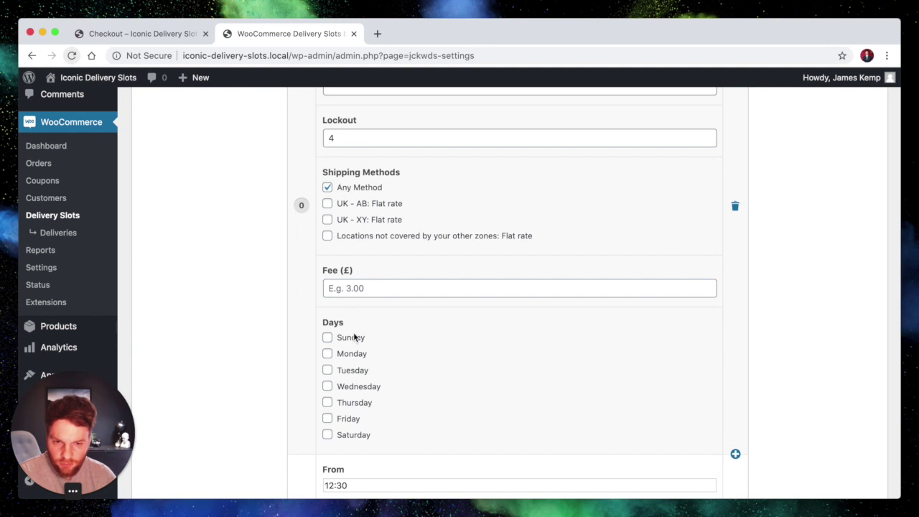
click(351, 353)
click(351, 370)
click(354, 387)
click(350, 403)
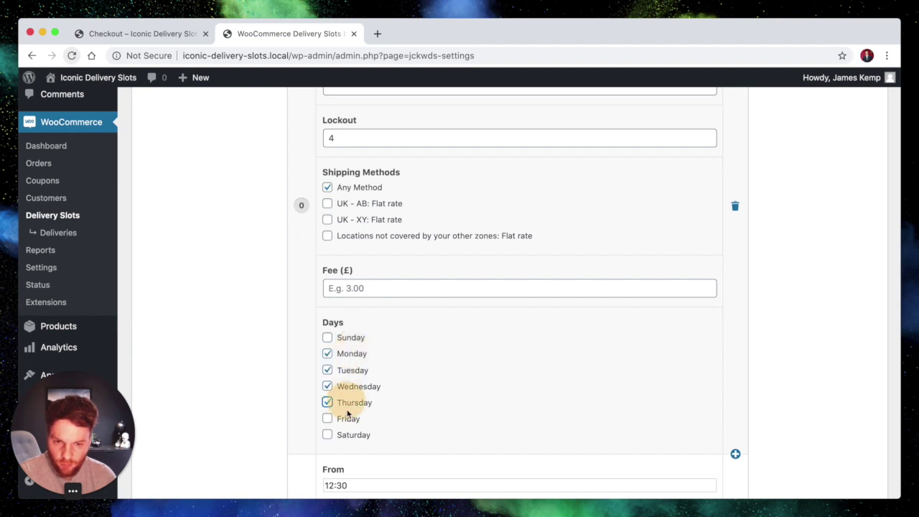
click(348, 418)
Save the changed time slot settings
scroll(665, 310, down, 20)
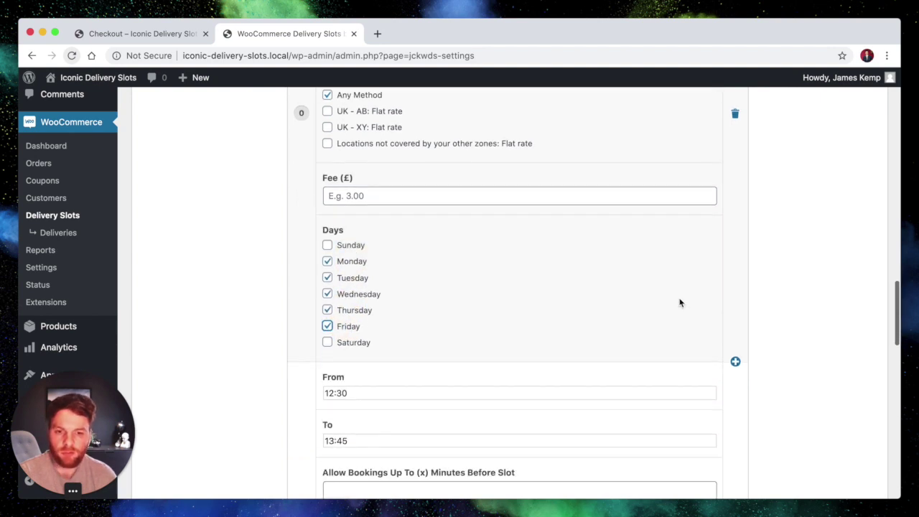
scroll(661, 326, down, 5)
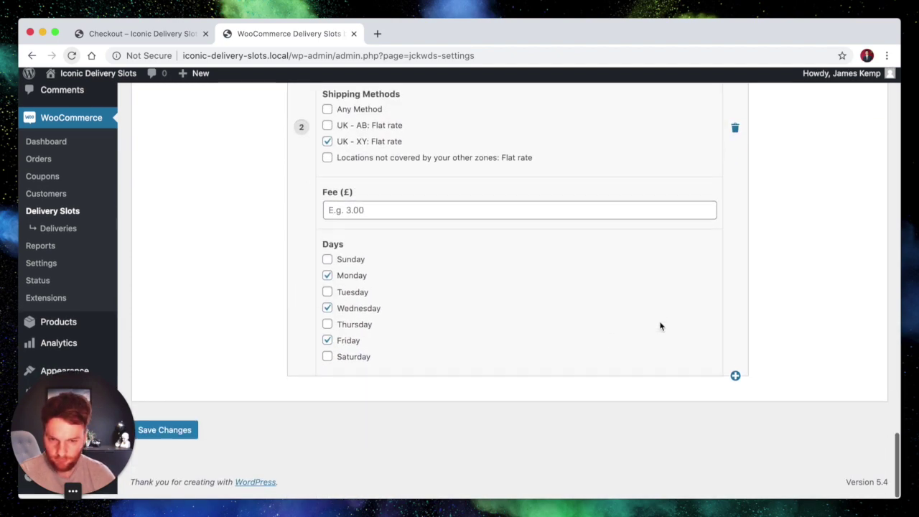
click(185, 435)
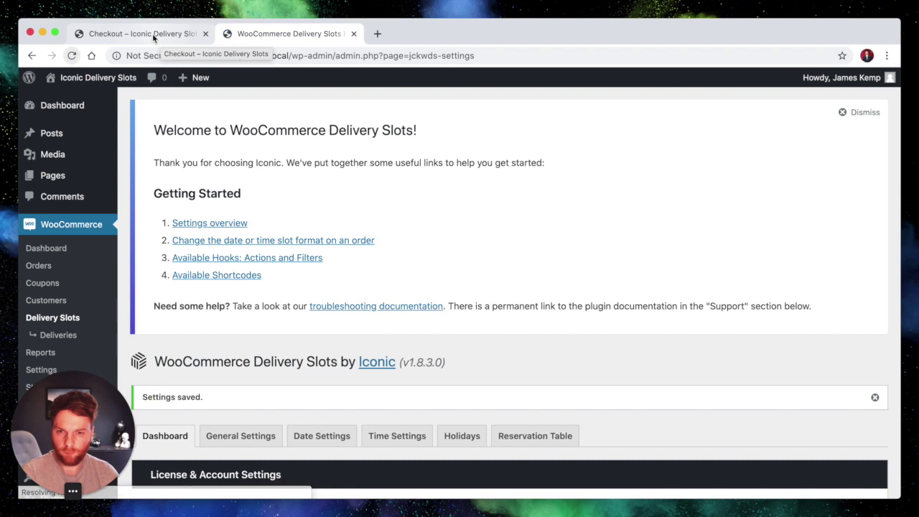
Reload the checkout page and bring its postcode and Delivery Details into view
click(152, 33)
click(72, 55)
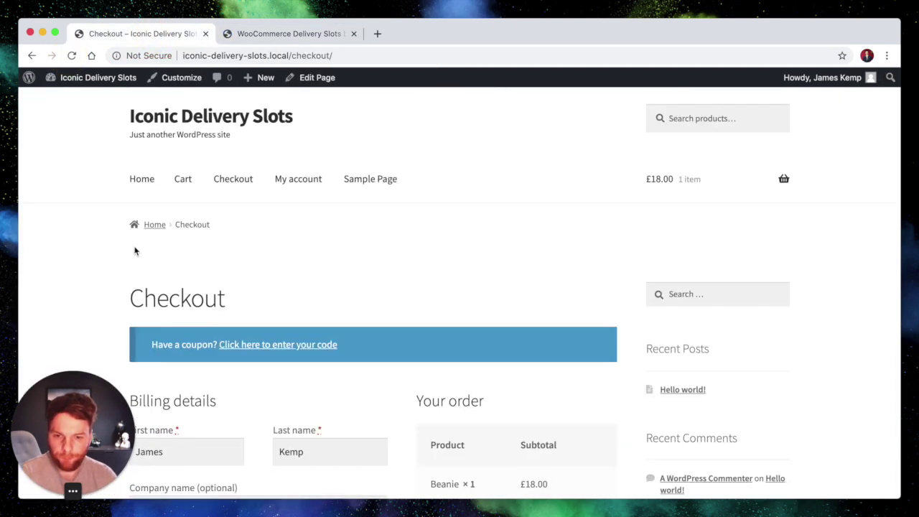
scroll(135, 251, down, 7)
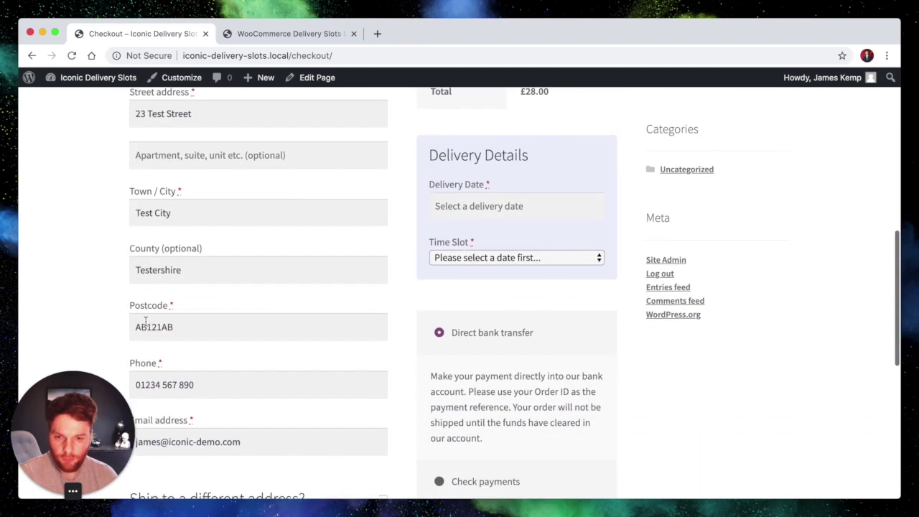
Review the shipping methods and days of the 02:30 to 10:45 and 12:30 to 13:45 slots in the time slot settings
click(249, 34)
scroll(371, 374, down, 2)
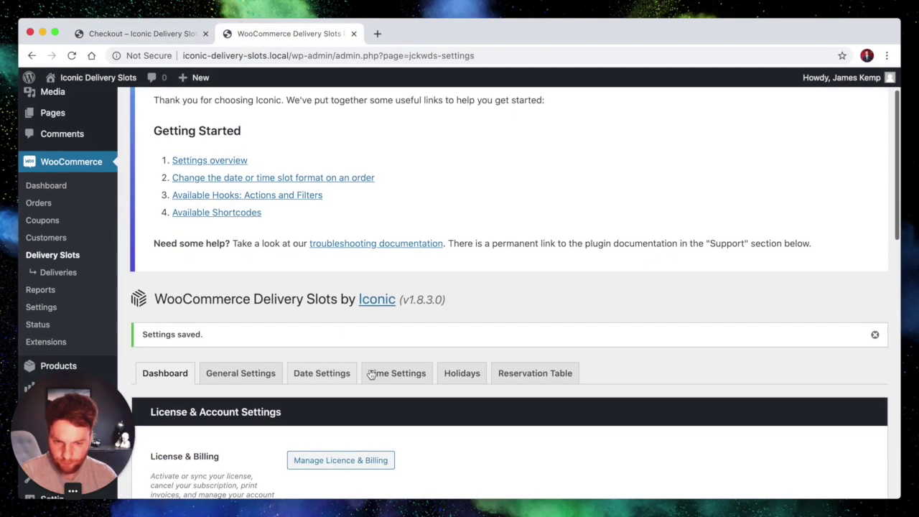
click(371, 374)
scroll(486, 295, down, 8)
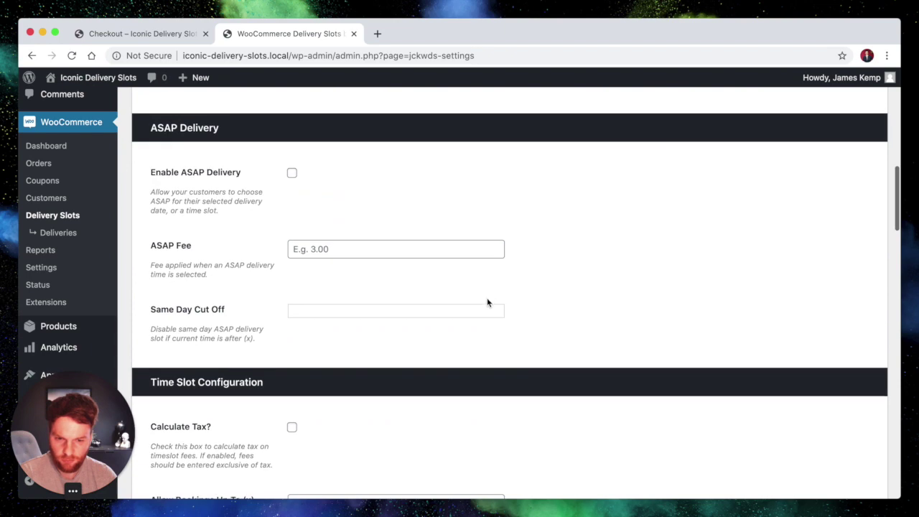
scroll(488, 302, down, 10)
scroll(333, 303, down, 13)
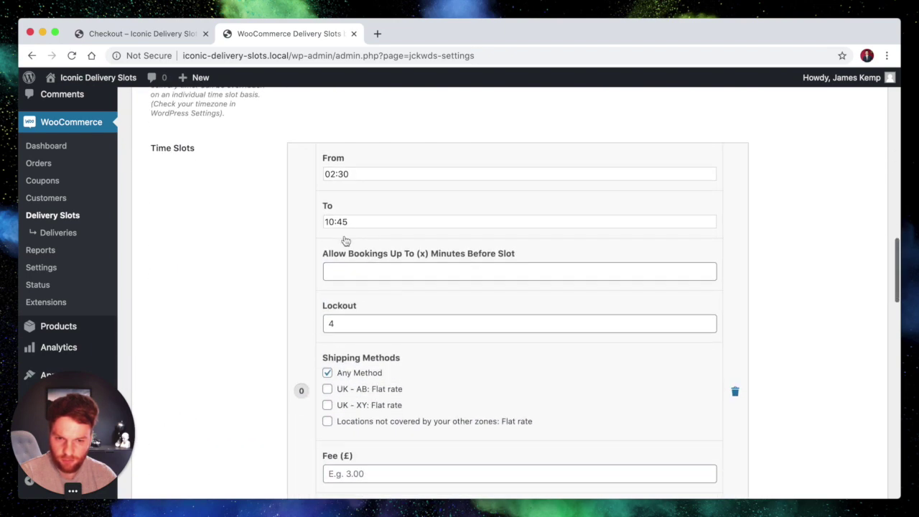
scroll(343, 279, up, 9)
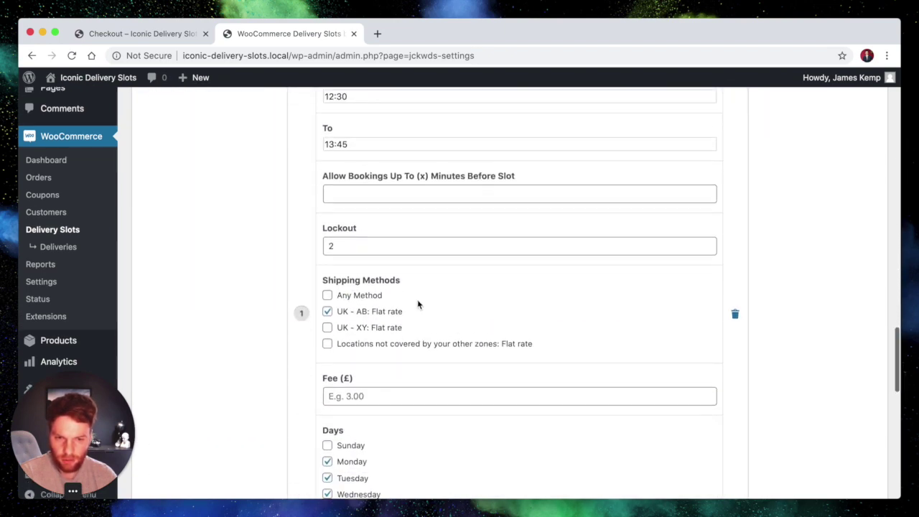
scroll(328, 231, down, 4)
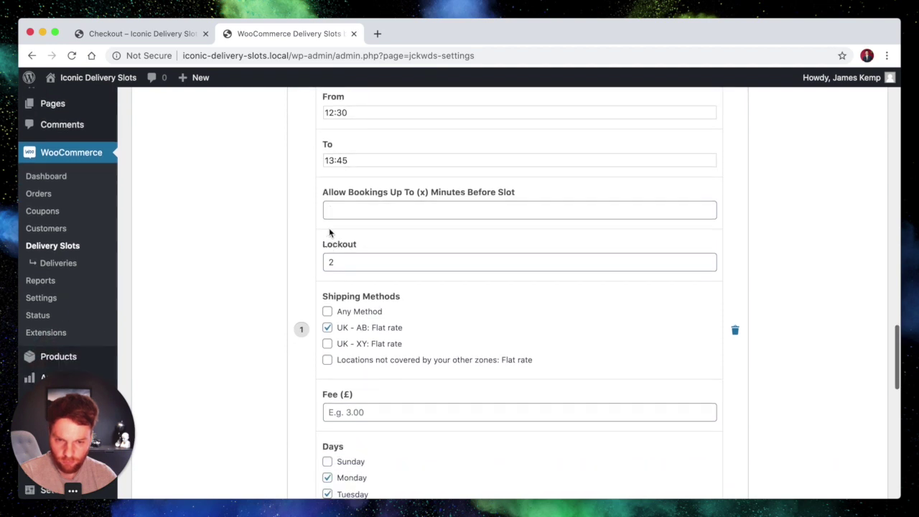
At checkout, choose 29/04/2020 as the delivery date and check which time slots are offered for the AB postcode
click(177, 39)
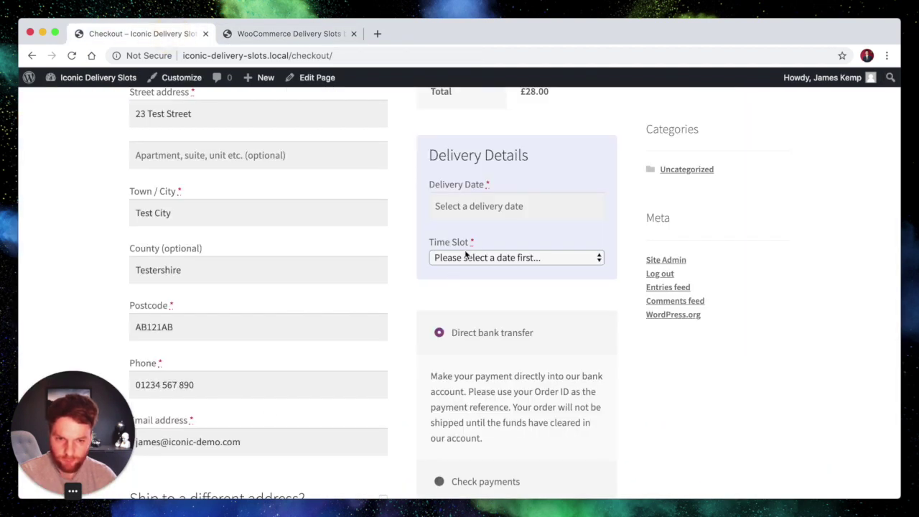
click(453, 208)
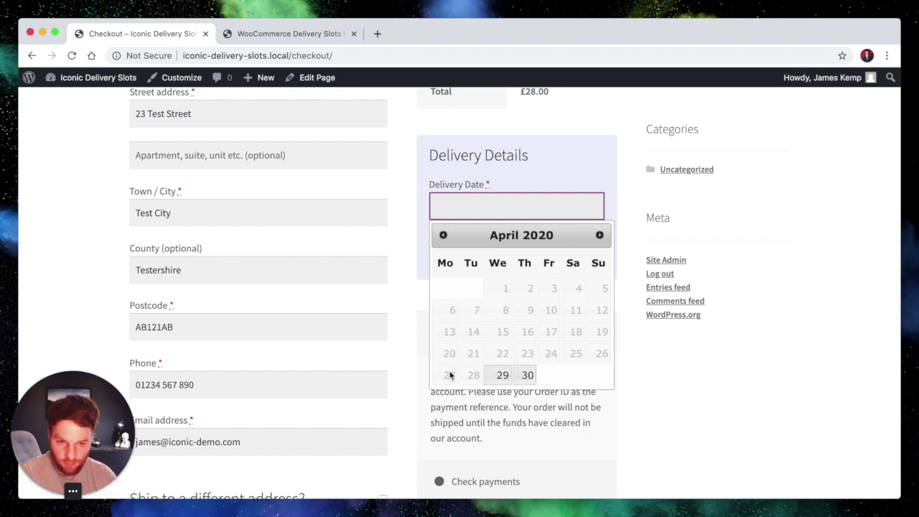
click(500, 377)
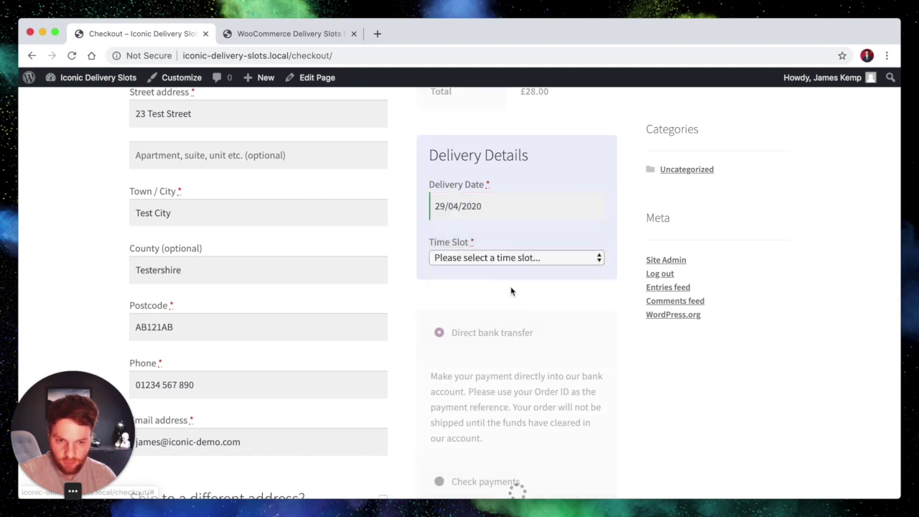
click(497, 257)
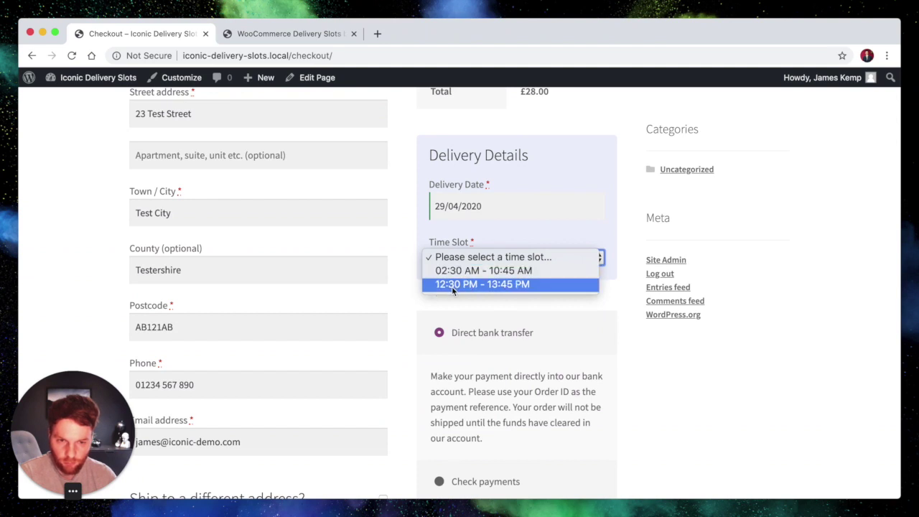
Change the delivery date to 30/04/2020 and check which time slots are offered for the AB postcode
click(502, 206)
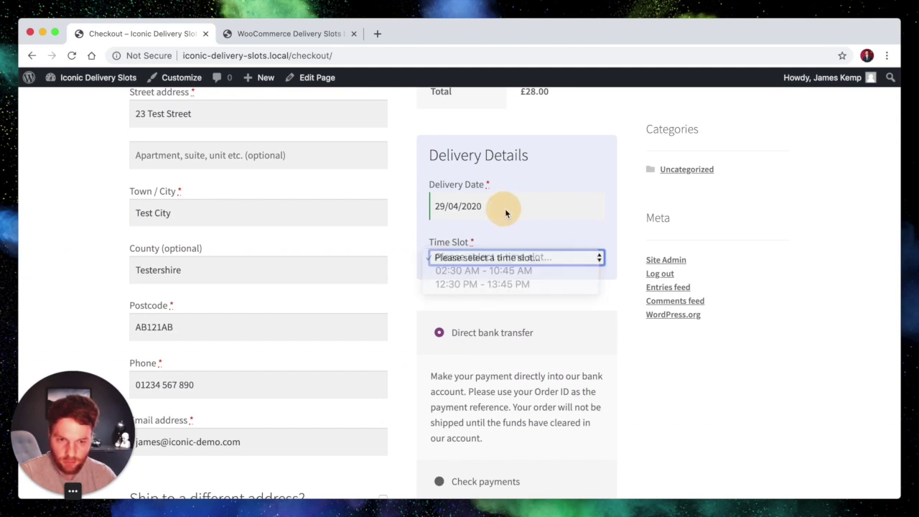
click(513, 204)
click(528, 375)
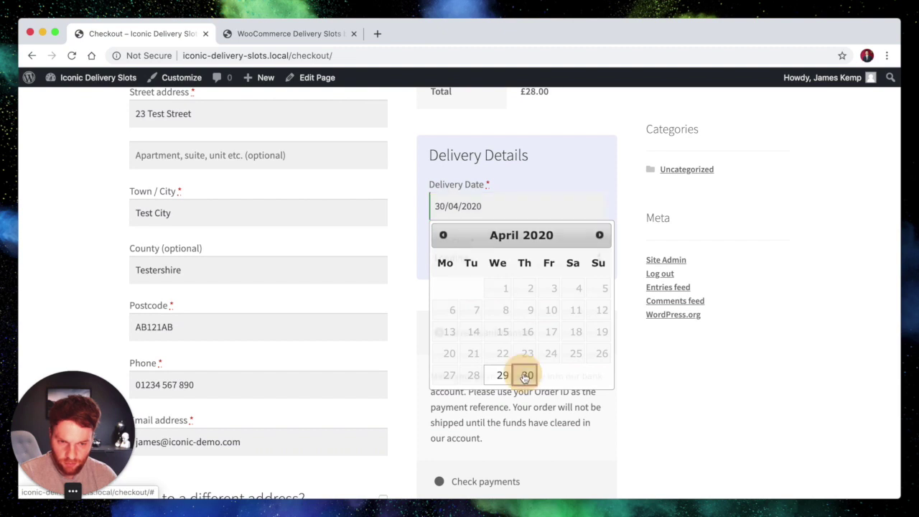
click(498, 260)
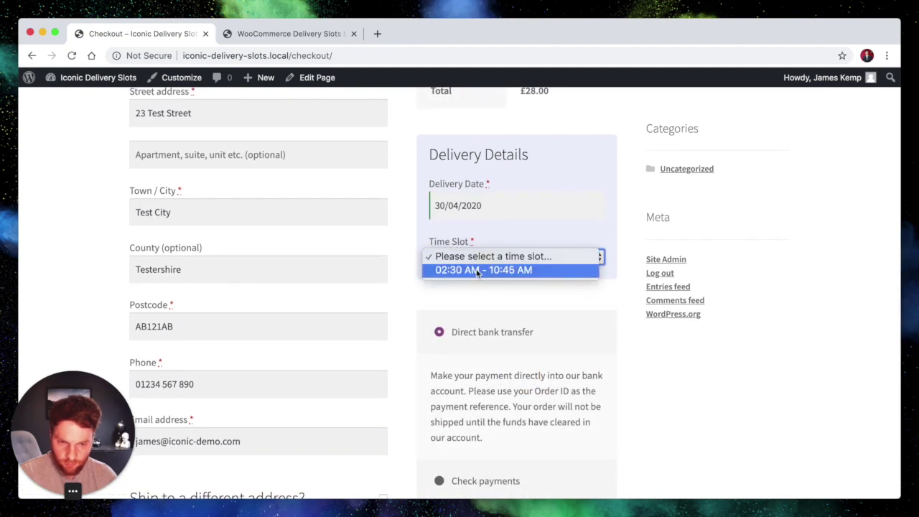
click(281, 85)
scroll(354, 250, down, 1)
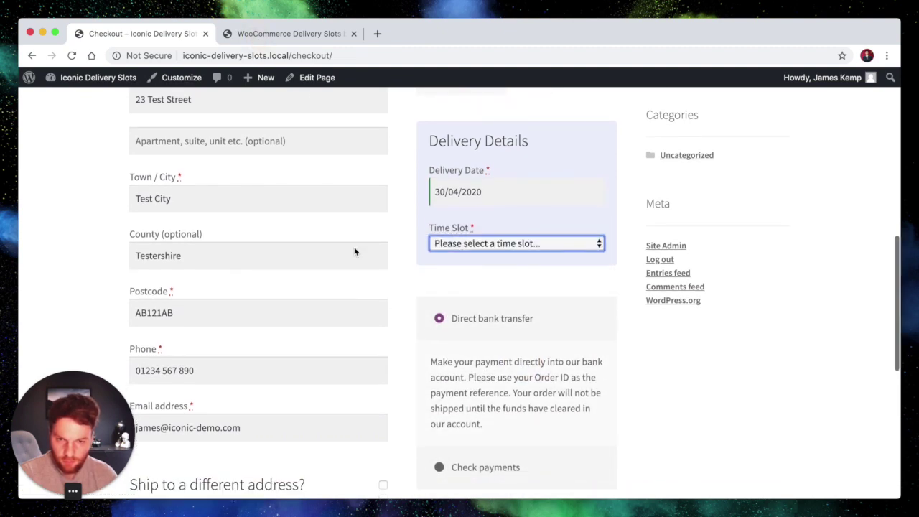
Check the enabled days of the 12:30 to 13:45 slot in the Delivery Slots settings
click(289, 34)
scroll(438, 336, down, 5)
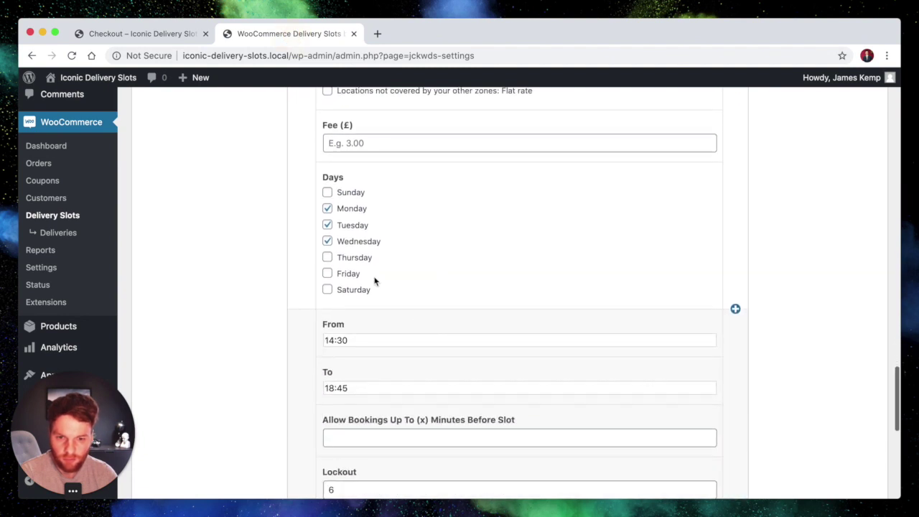
scroll(454, 252, up, 1)
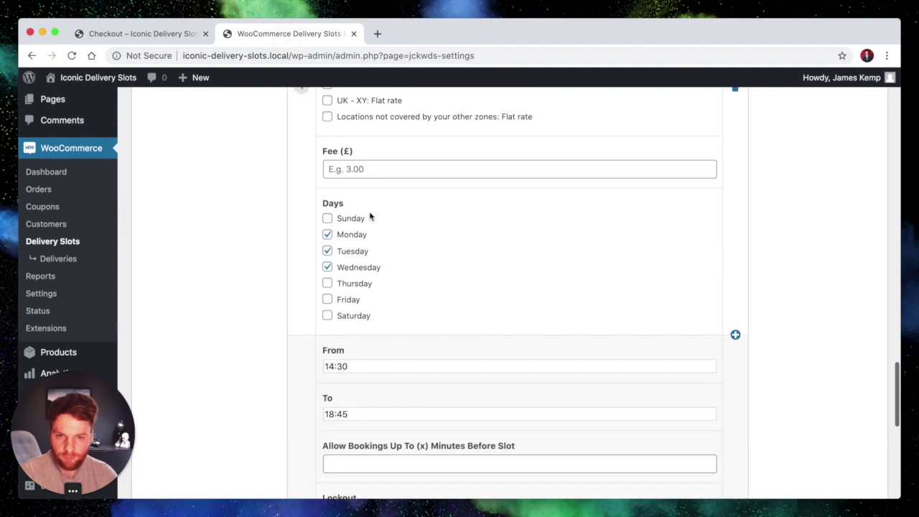
Change the first two letters of the checkout postcode to XY and let the delivery options refresh
click(171, 43)
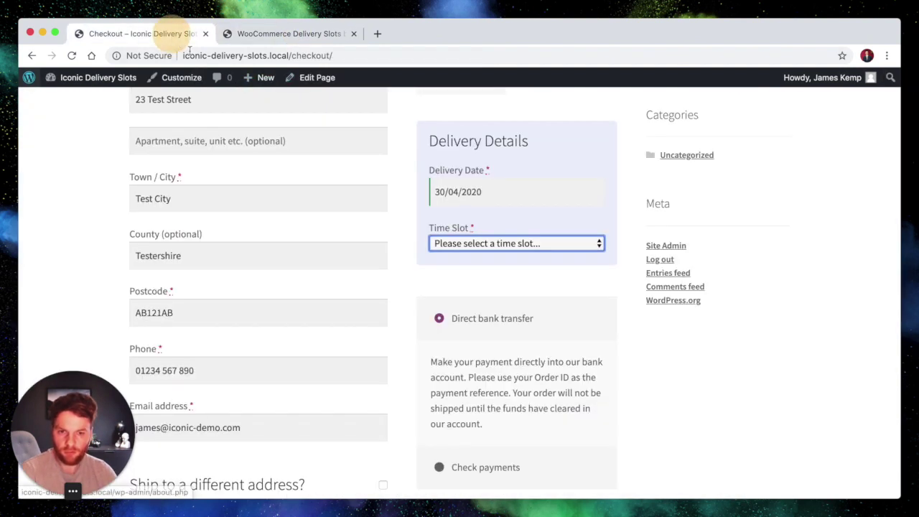
click(146, 313)
drag(147, 313, 122, 319)
text(XY)
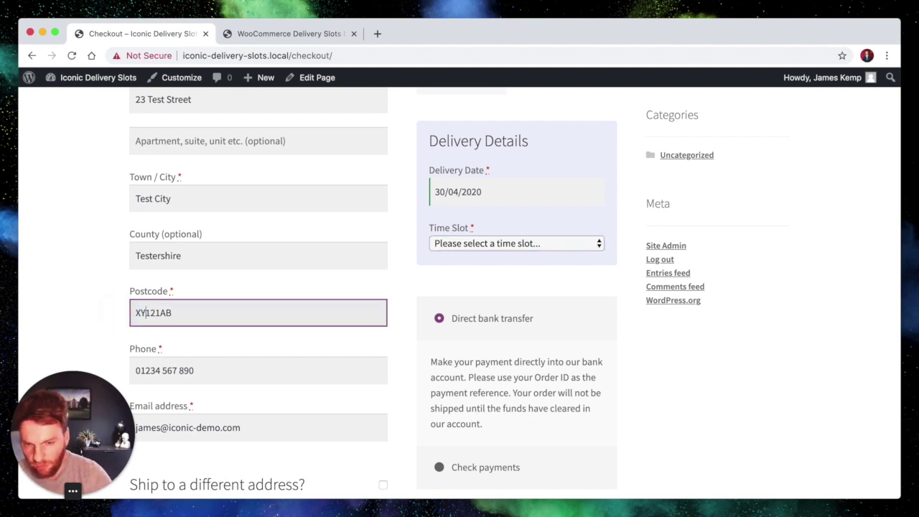
click(60, 298)
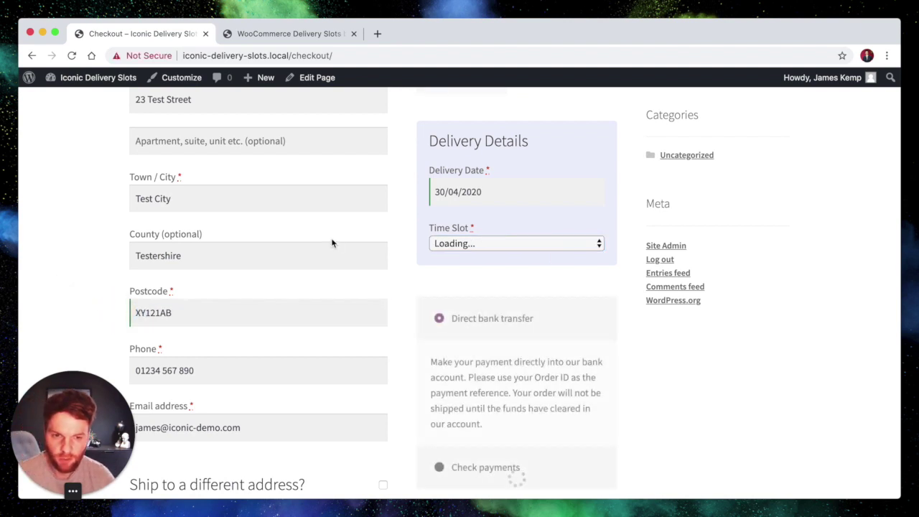
Select 30/04/2020 as the delivery date again and check the time slots offered for the XY postcode
click(503, 199)
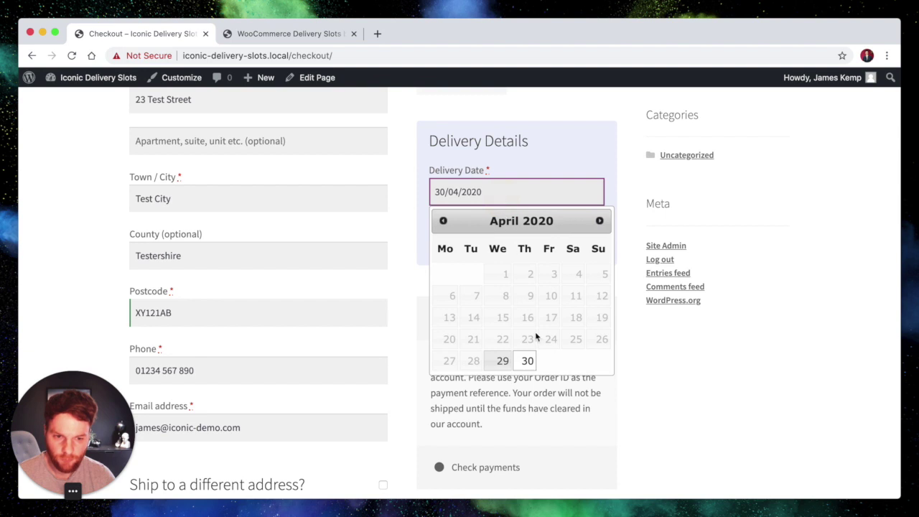
click(525, 363)
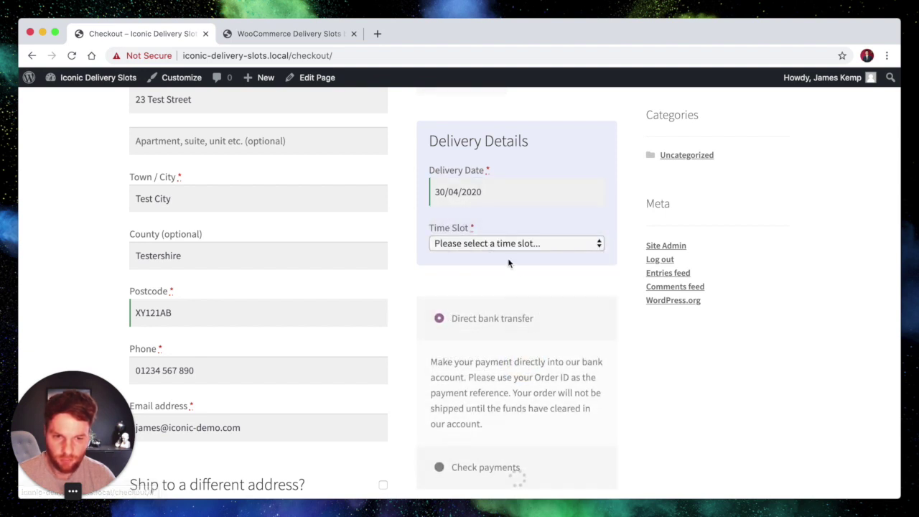
click(486, 244)
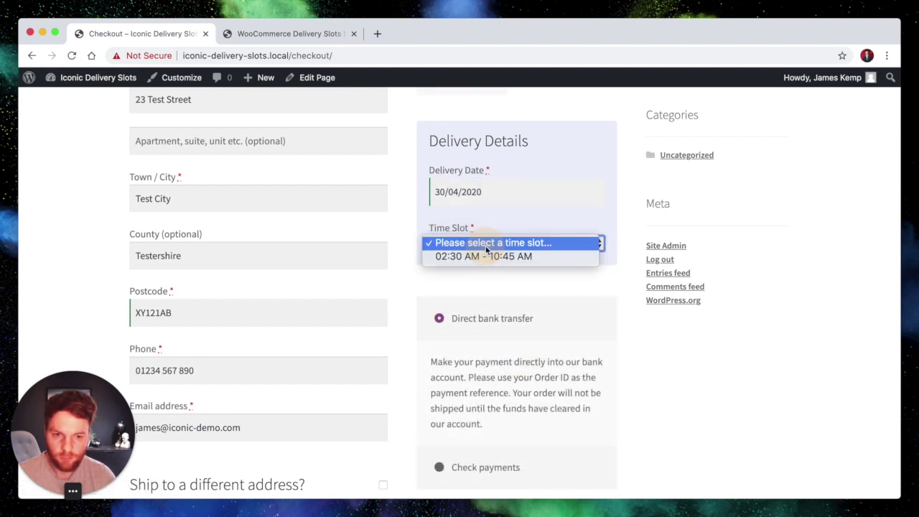
Review the shipping method and enabled days of the 14:30 to 18:45 slot in the time slot settings
click(248, 34)
click(295, 33)
scroll(391, 295, down, 10)
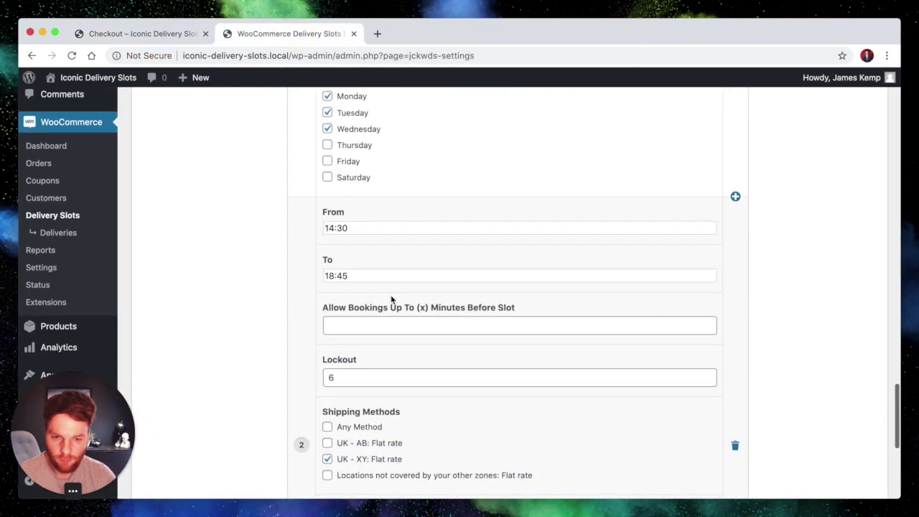
scroll(394, 302, down, 2)
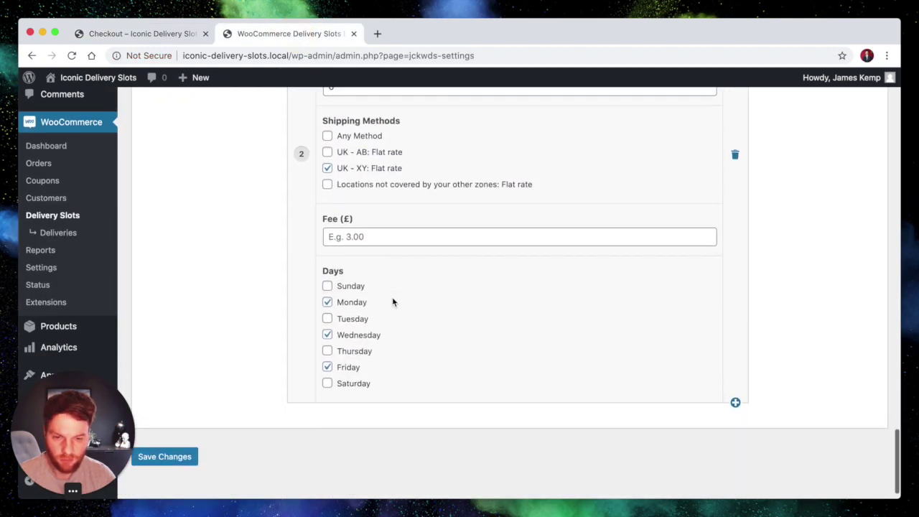
At checkout, set the delivery date to 29/04/2020 and check the time slots offered for the XY postcode
click(144, 33)
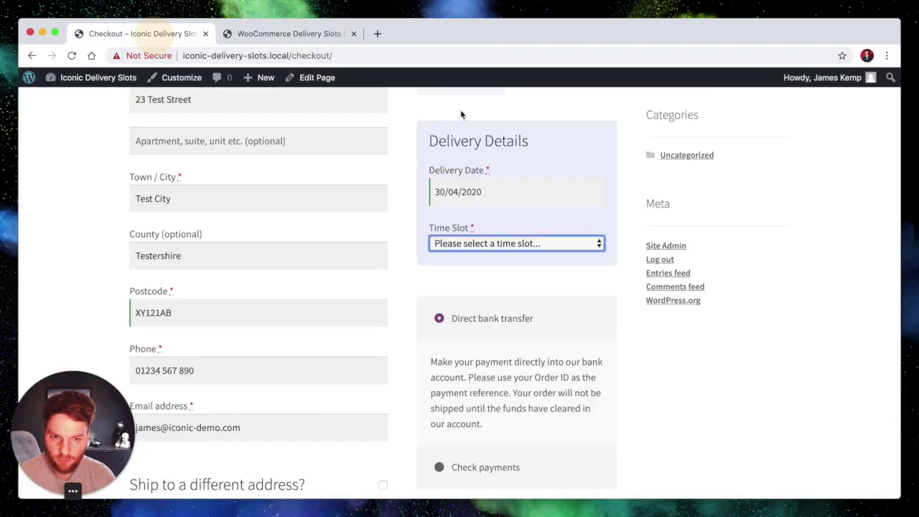
click(486, 192)
click(502, 360)
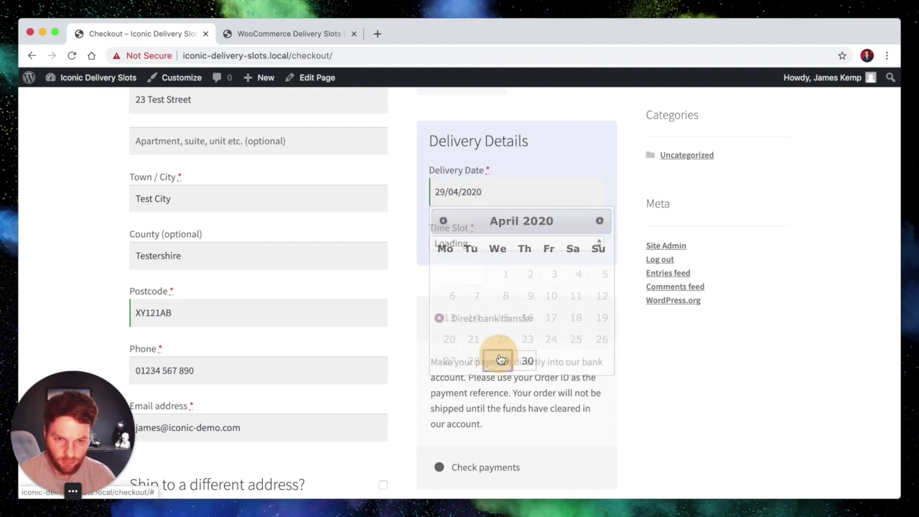
click(495, 243)
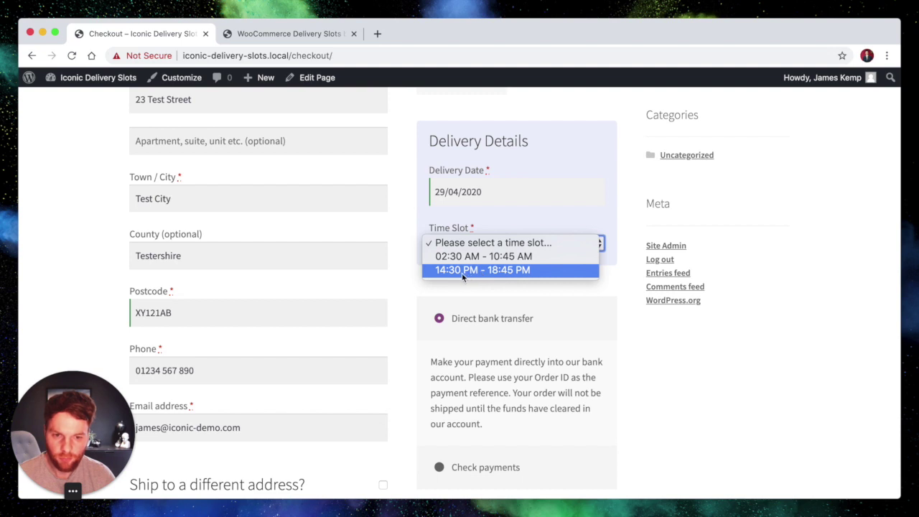
Compare the 14:30 to 18:45 slot's shipping method and day restrictions with the slots offered at checkout
click(259, 32)
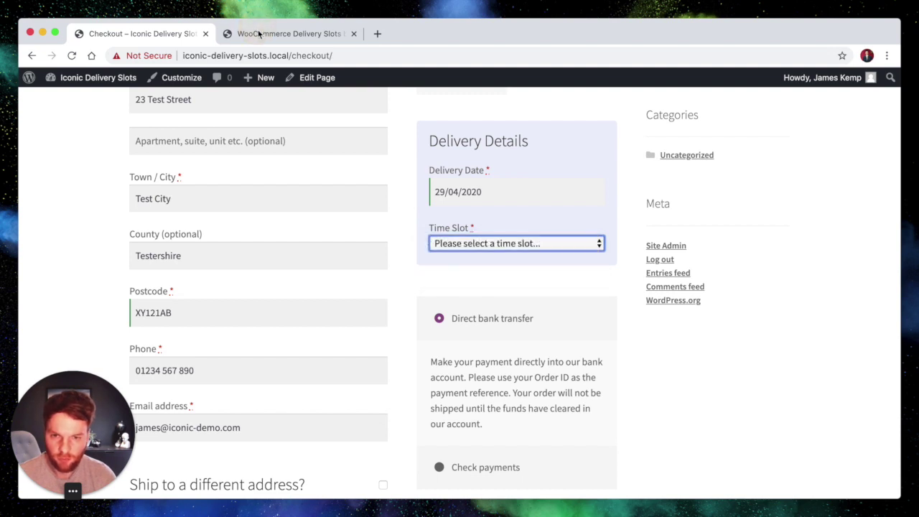
click(257, 33)
scroll(361, 257, up, 2)
scroll(367, 373, up, 4)
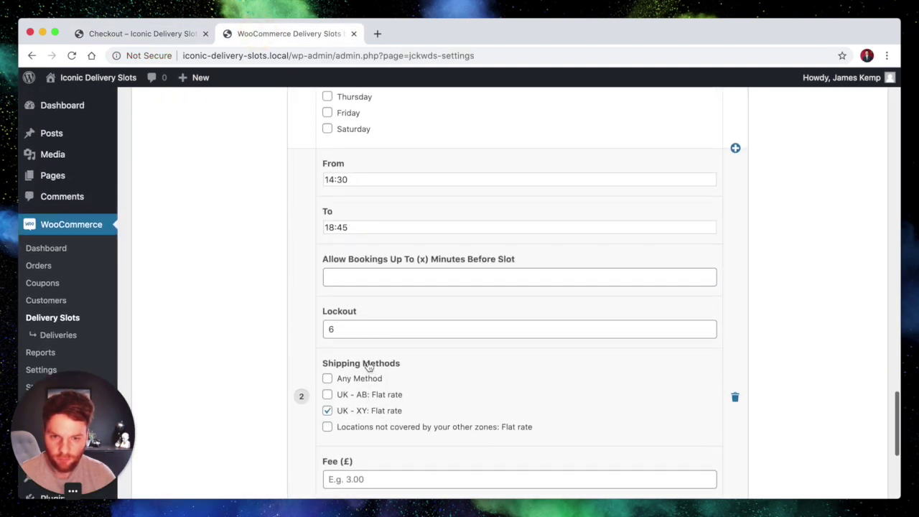
scroll(307, 355, down, 1)
scroll(307, 355, down, 1)
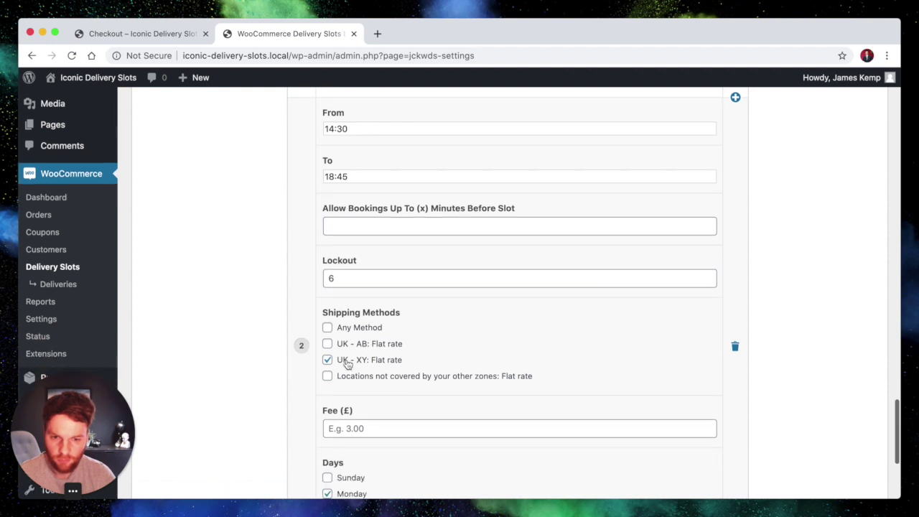
scroll(408, 371, down, 3)
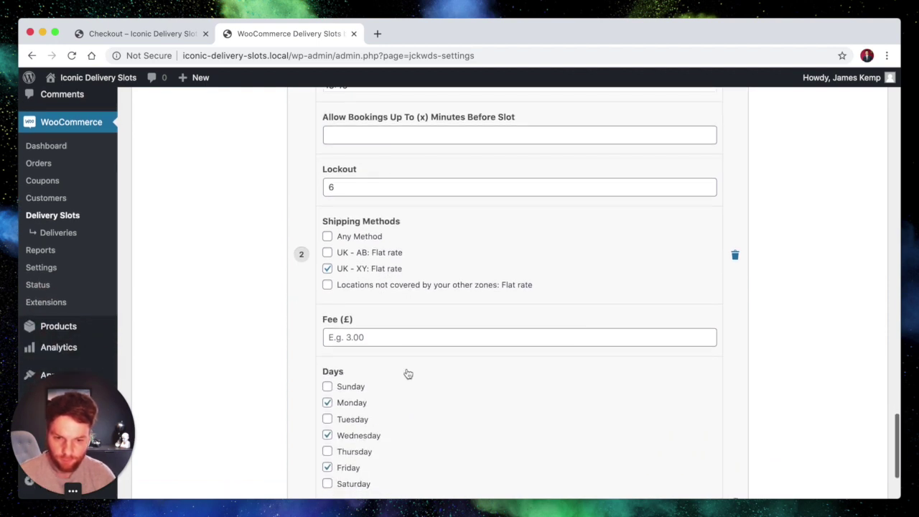
Glance back at the checkout, and examine the Lockout setting of the 14:30 to 18:45 slot
click(155, 36)
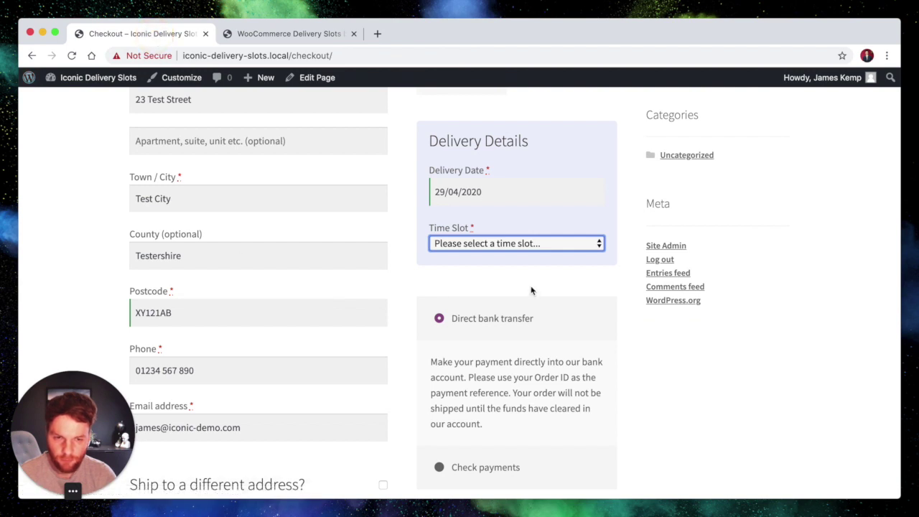
click(304, 34)
scroll(362, 227, up, 1)
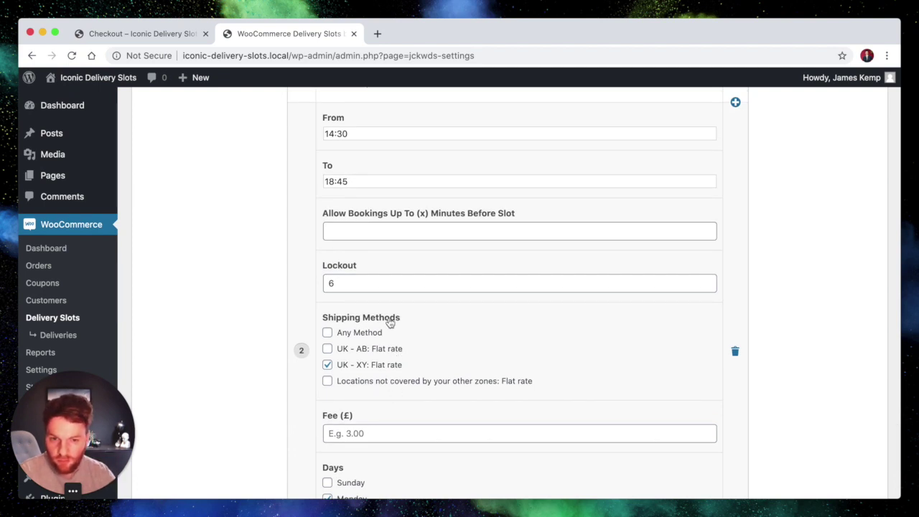
drag(348, 281, 318, 280)
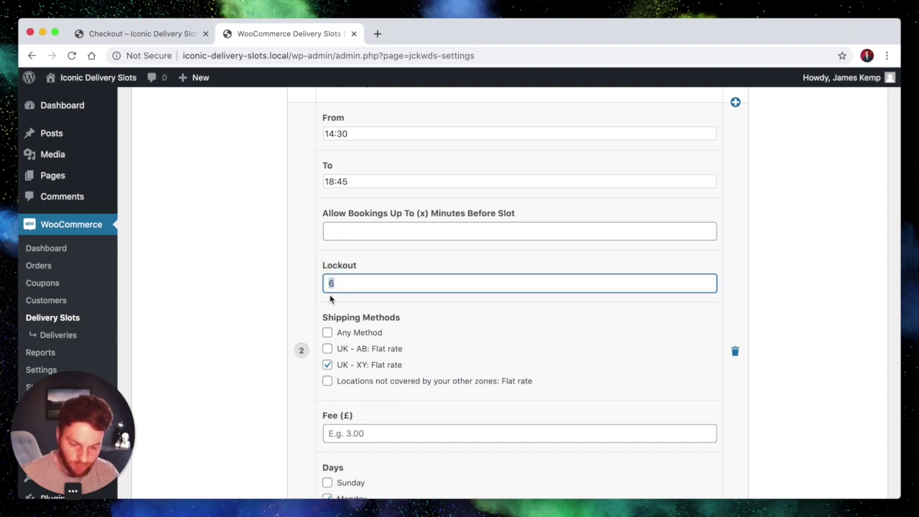
drag(343, 286, 277, 276)
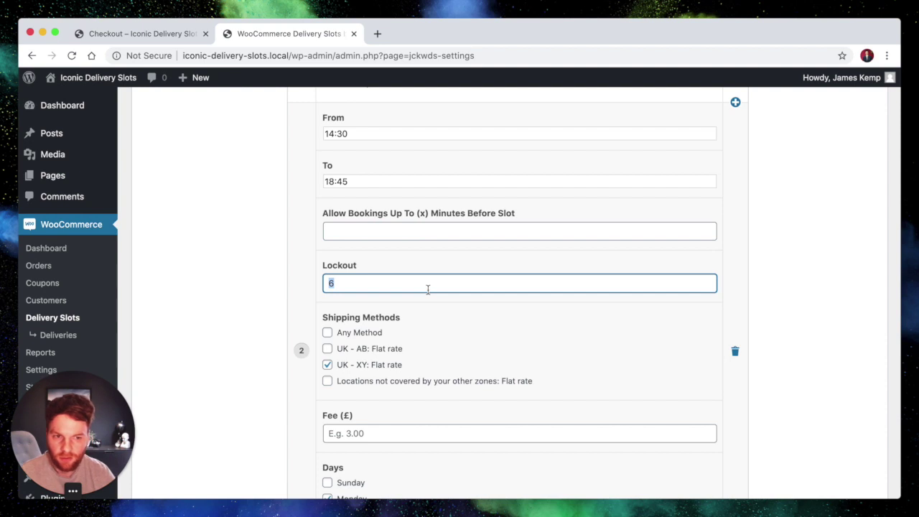
click(405, 280)
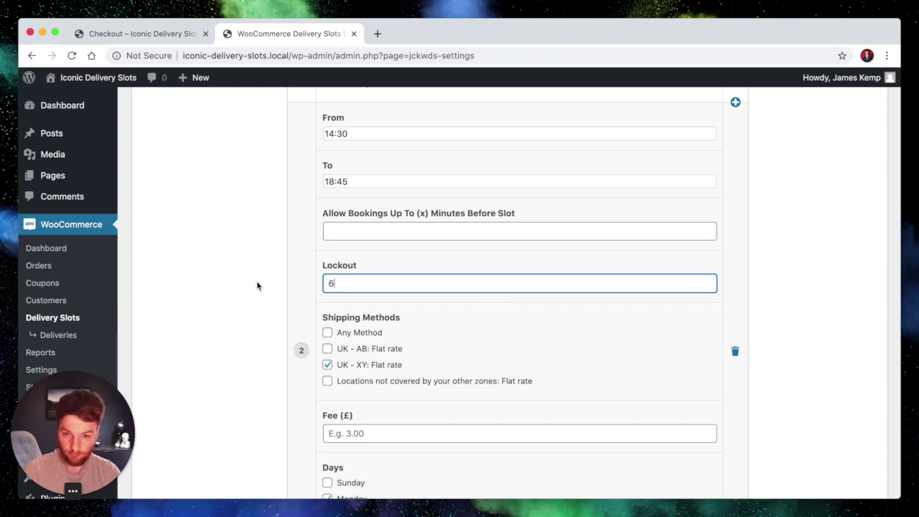
Look back over the time slot settings, and check the order's shipping and delivery details at checkout
click(241, 265)
scroll(244, 264, up, 15)
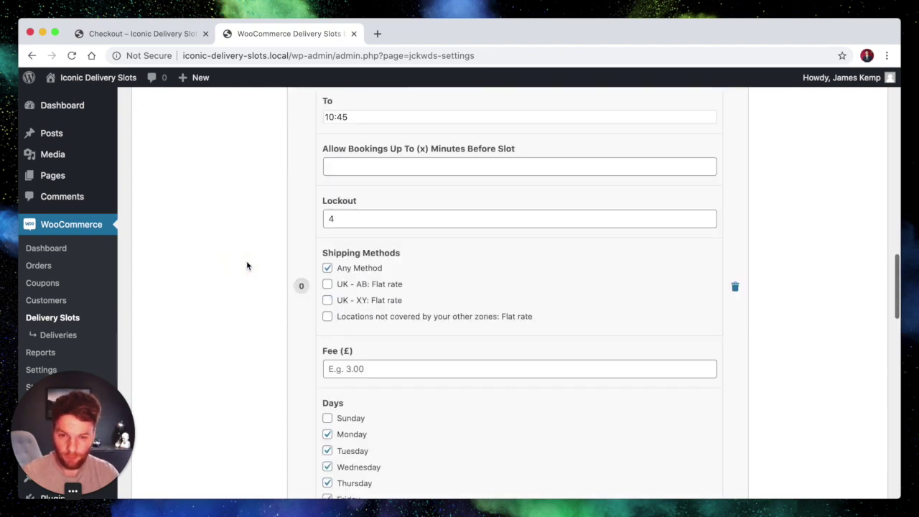
scroll(246, 264, up, 10)
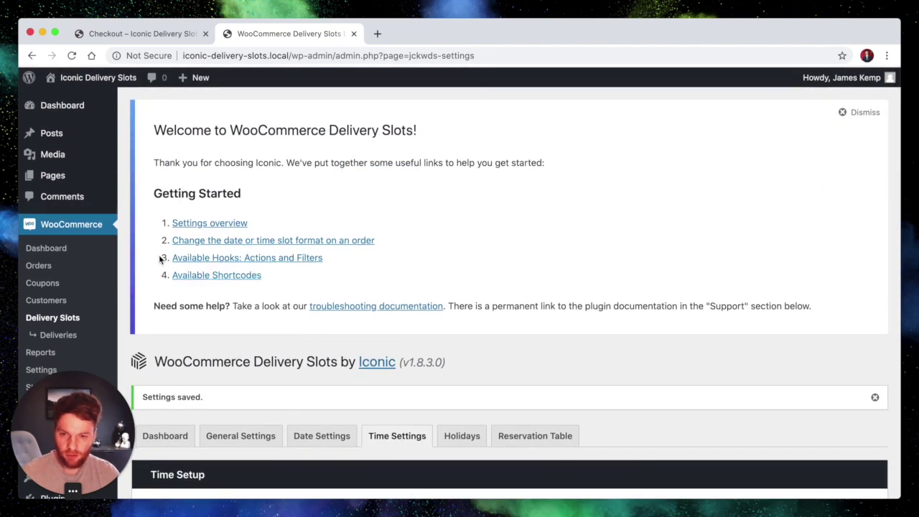
scroll(72, 273, down, 2)
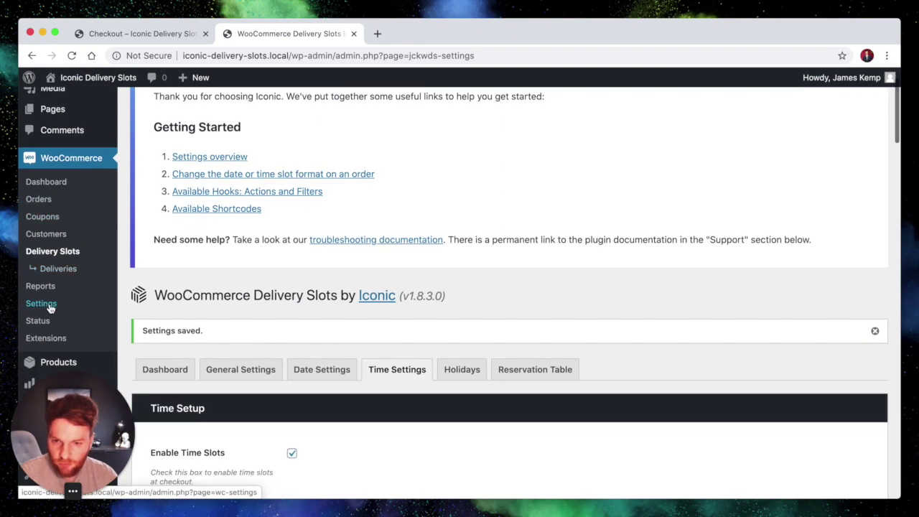
click(154, 36)
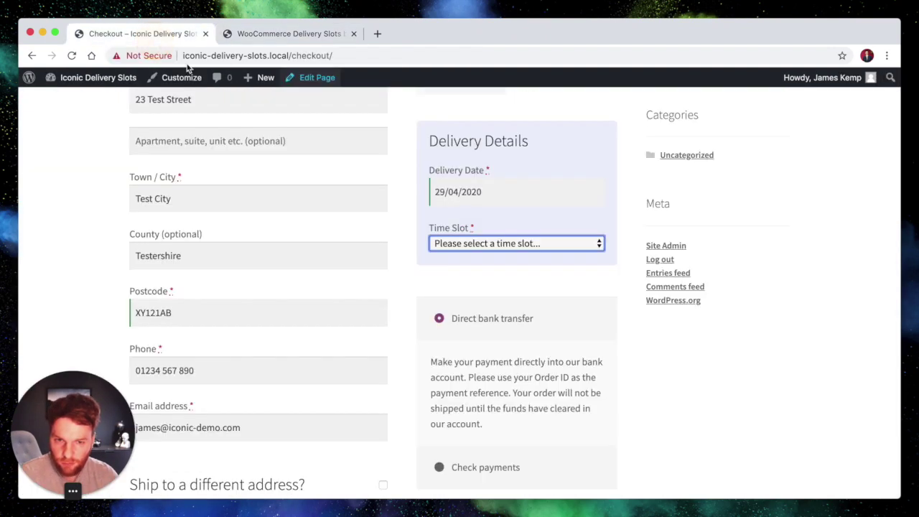
scroll(364, 241, up, 5)
scroll(365, 244, up, 1)
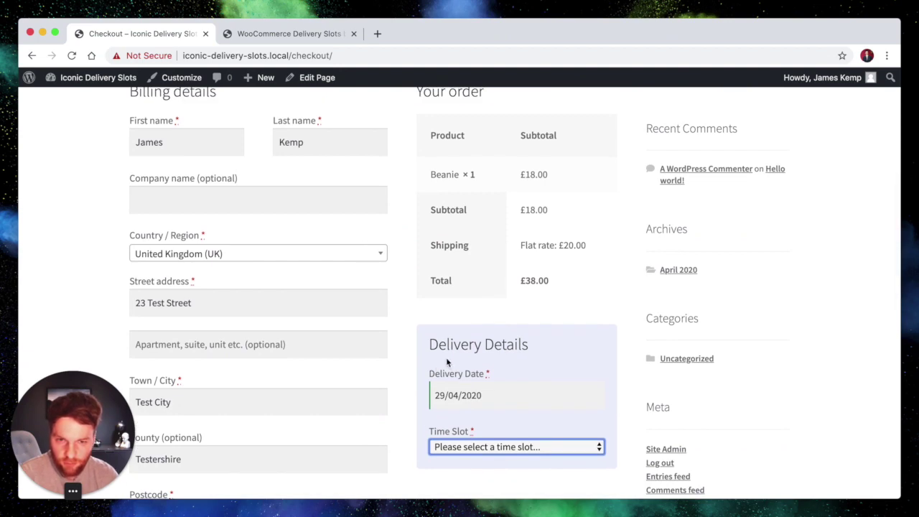
Delete the UK - XY and UK - AB zones from the WooCommerce shipping zones
click(270, 36)
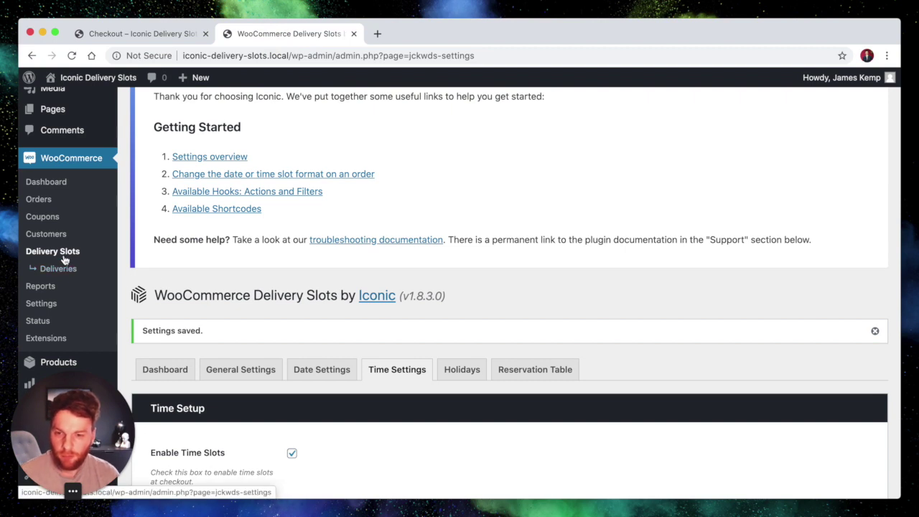
click(50, 306)
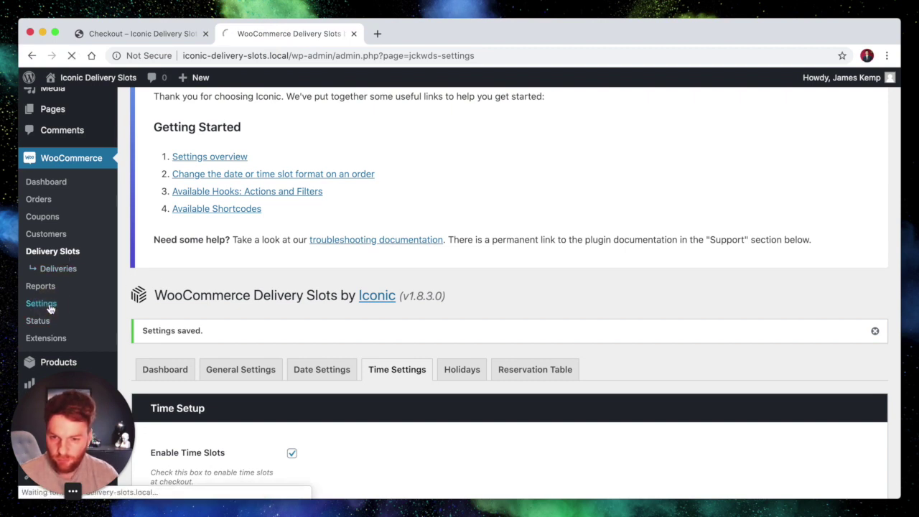
click(263, 181)
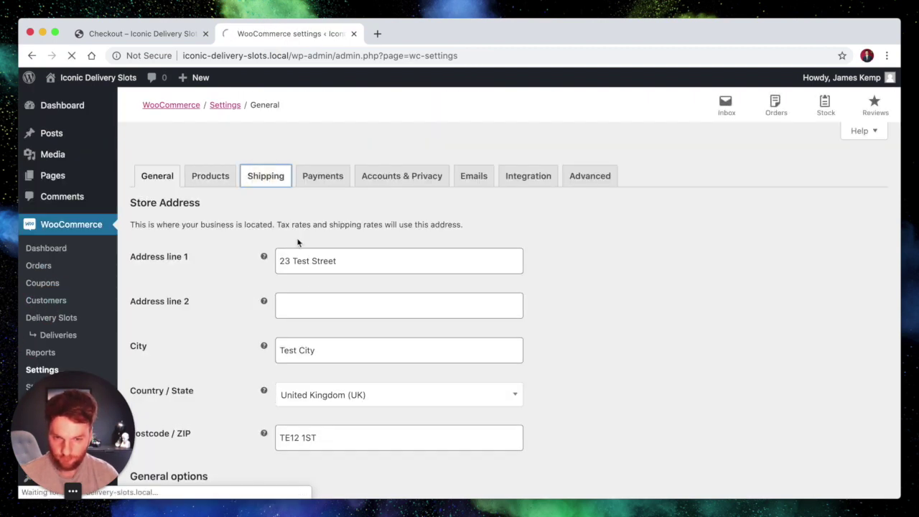
scroll(291, 321, down, 2)
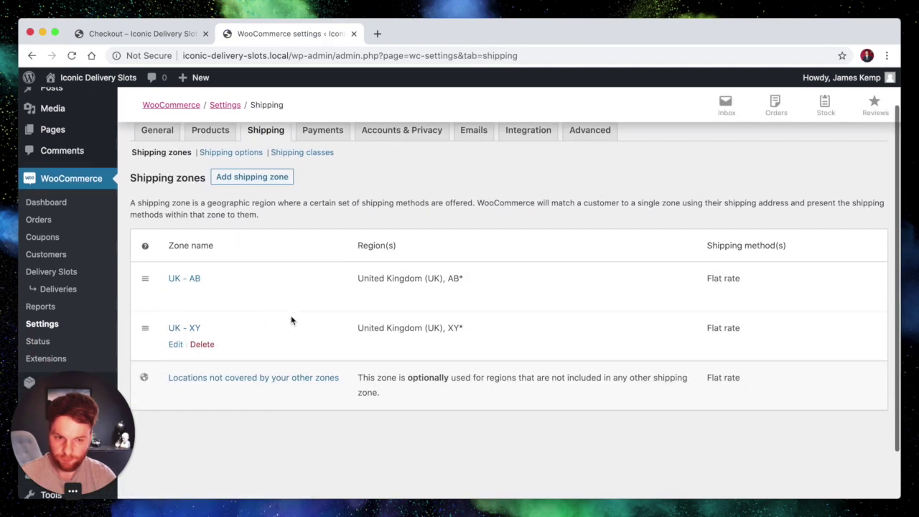
click(203, 345)
key(Return)
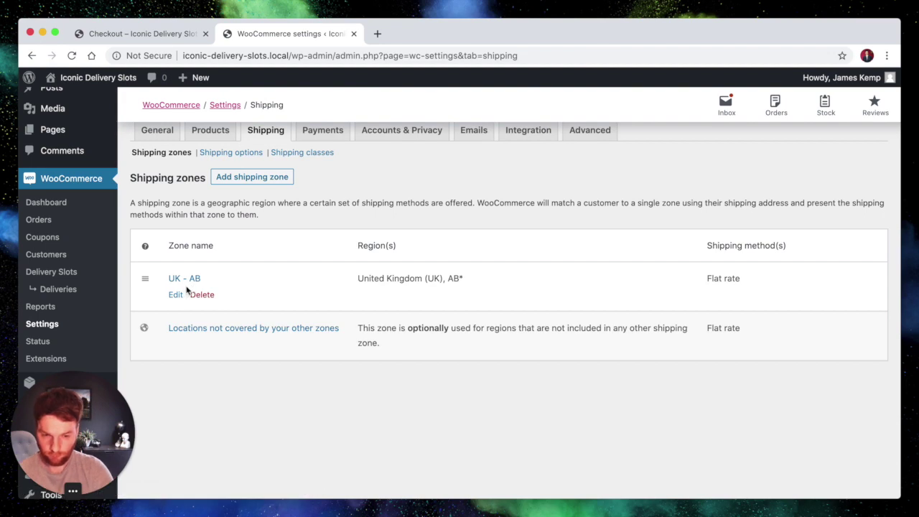
click(202, 294)
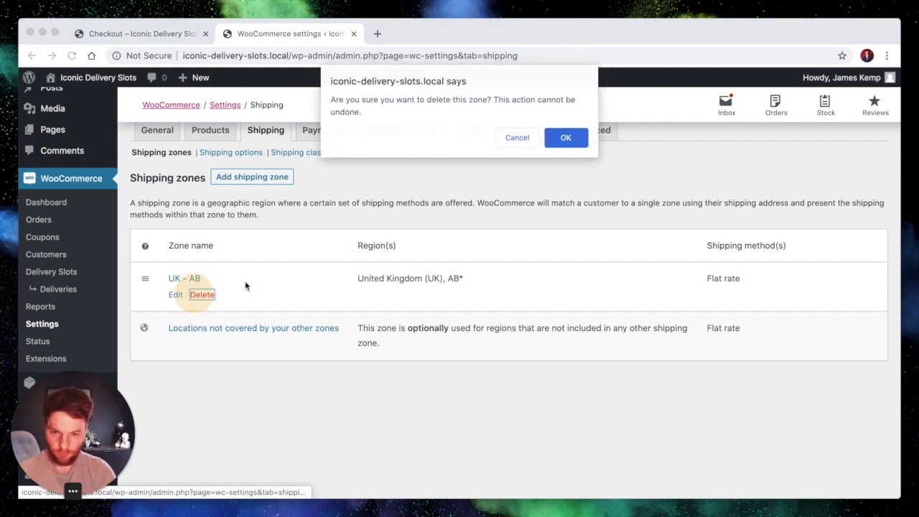
click(556, 140)
Add a new shipping zone named UK covering the United Kingdom (UK) region
click(253, 179)
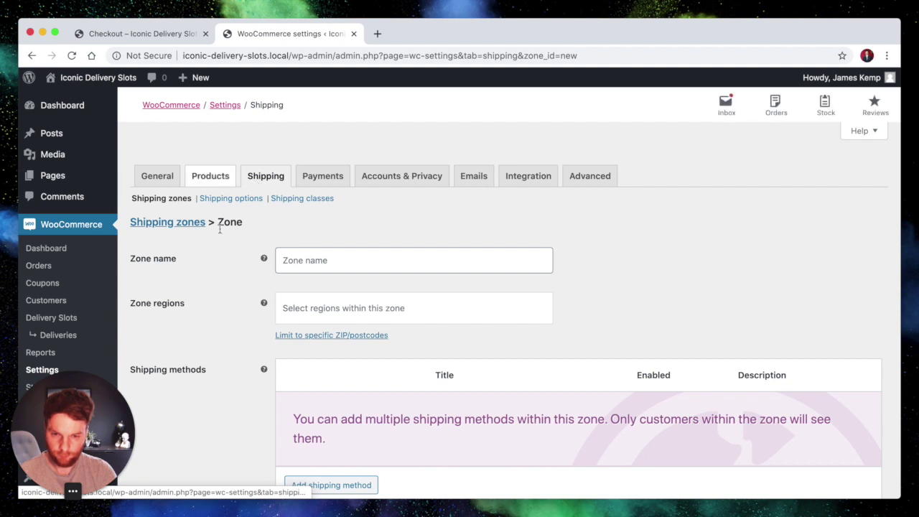
click(303, 257)
text(UK)
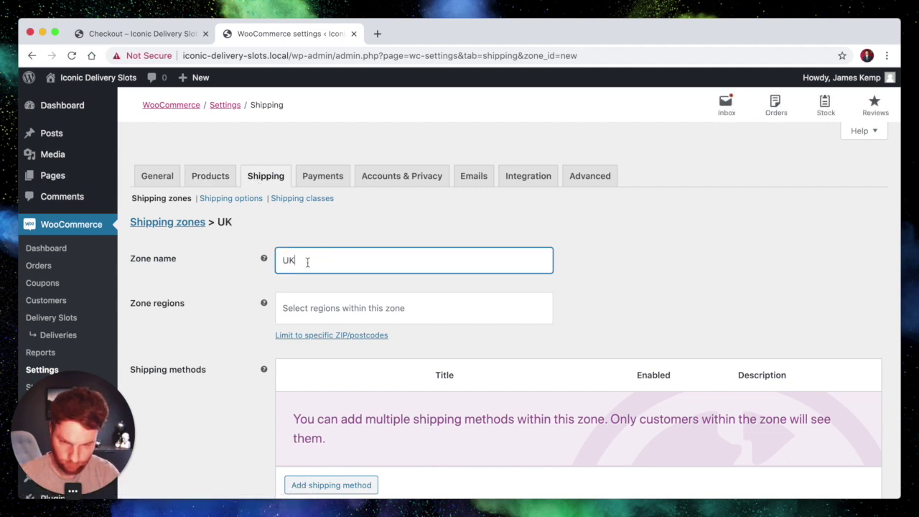
click(314, 306)
text(Unit)
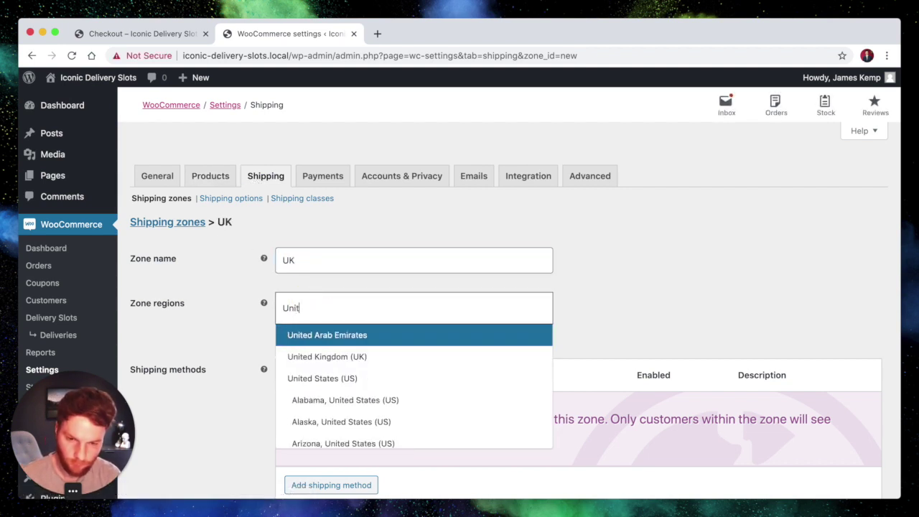
click(310, 356)
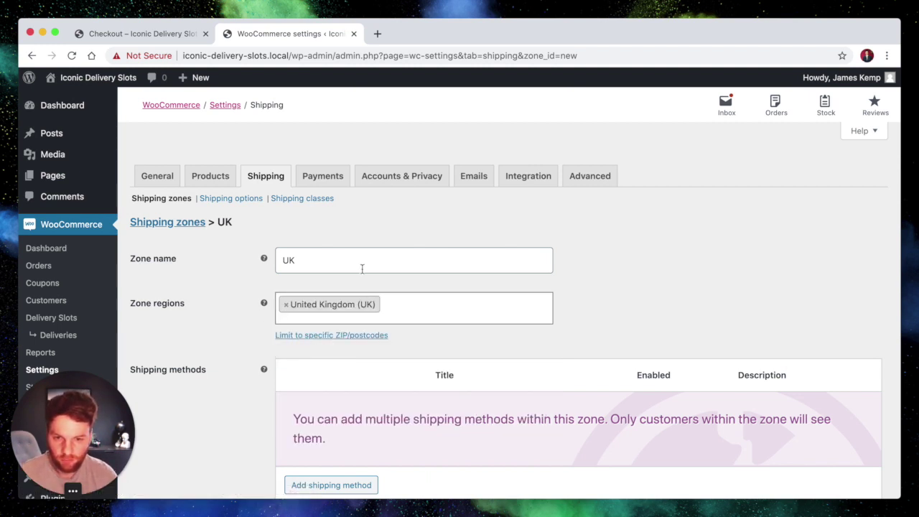
Add a Flat rate shipping method to the UK zone
scroll(376, 364, down, 3)
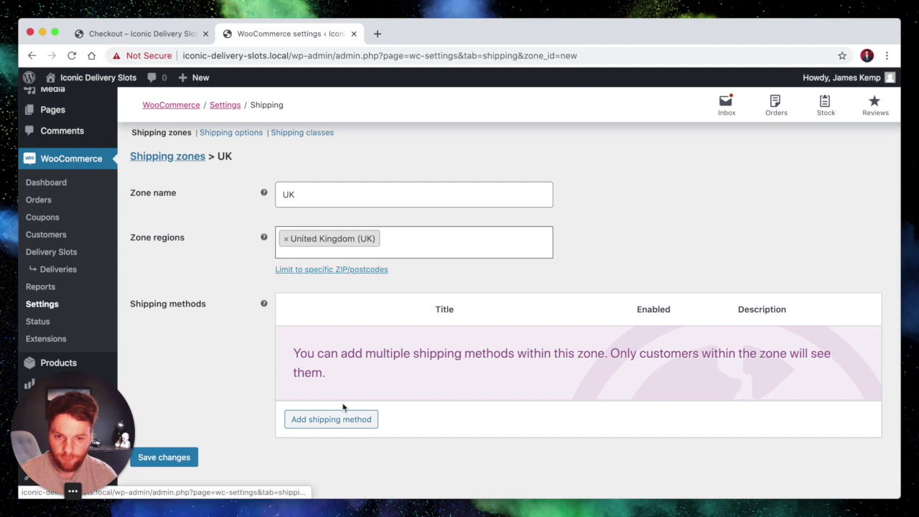
click(310, 391)
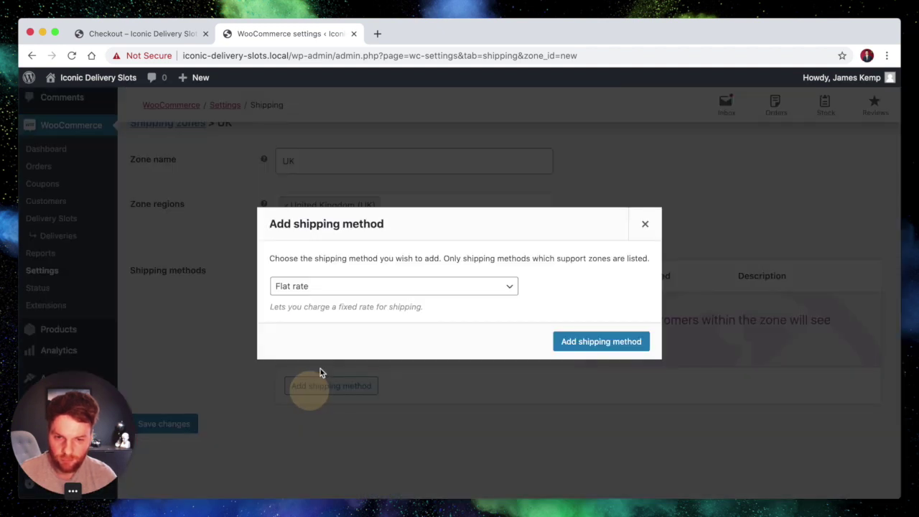
click(487, 293)
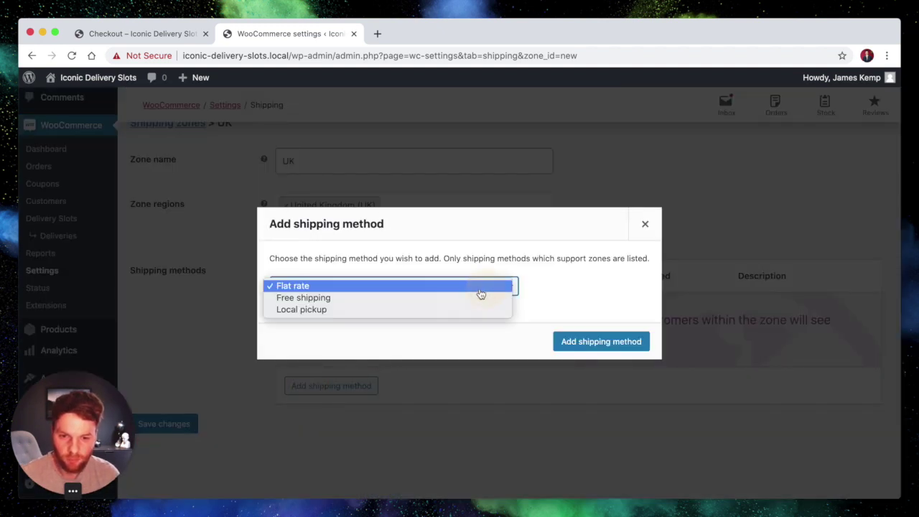
click(390, 289)
click(578, 345)
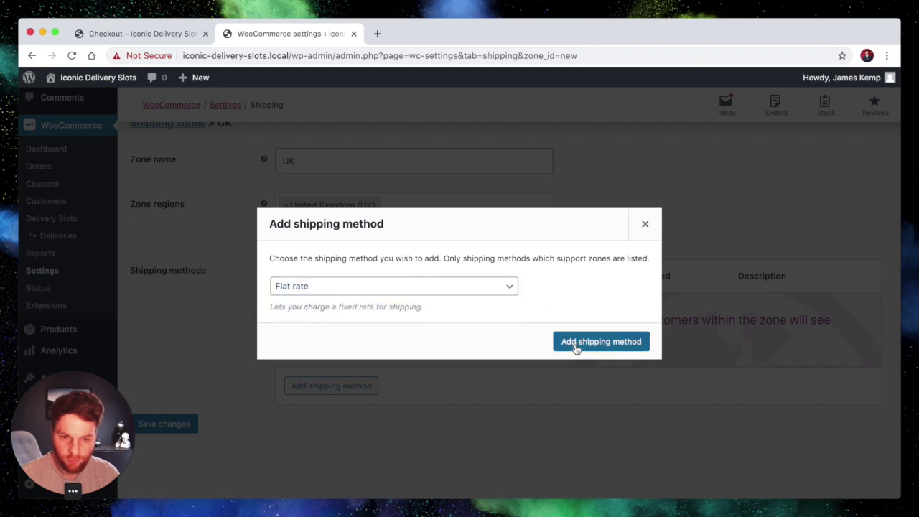
Add a Local pickup shipping method to the UK zone
click(345, 360)
click(365, 286)
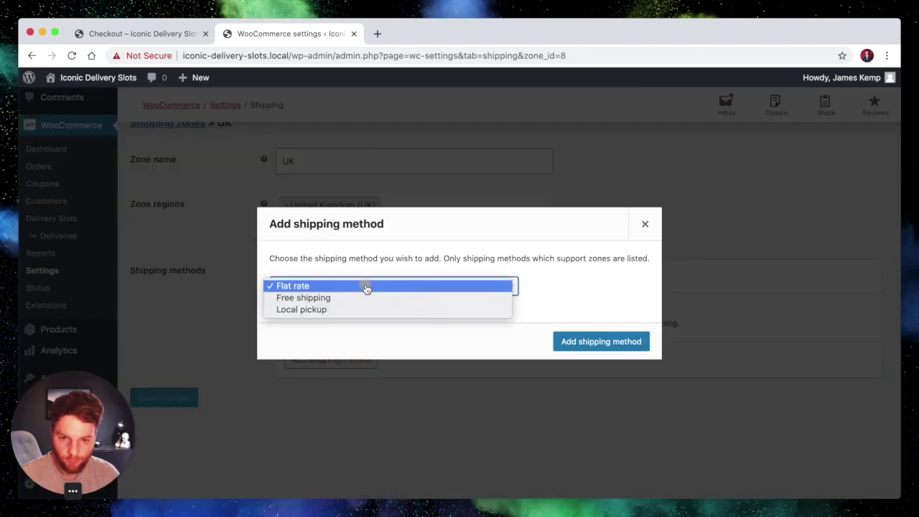
key(Escape)
click(309, 312)
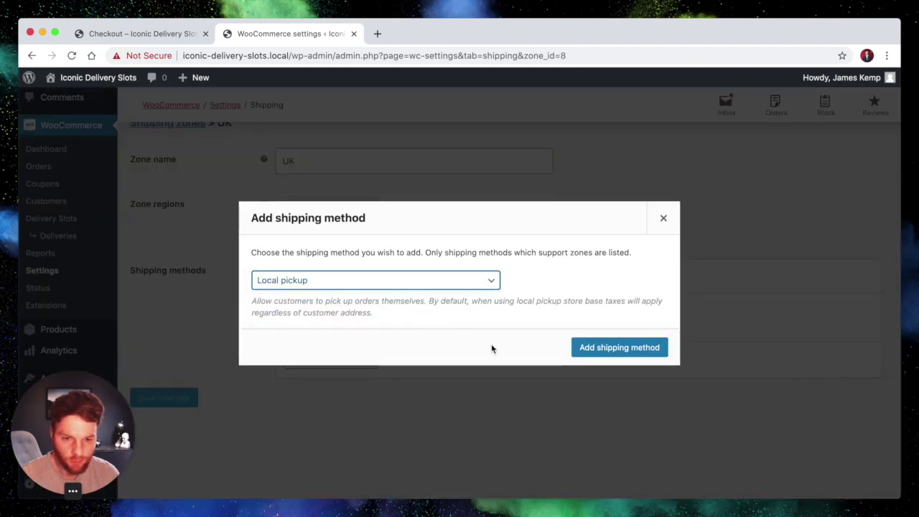
click(627, 351)
Set the cost of the UK zone's Flat rate method to 10 and save it
click(320, 325)
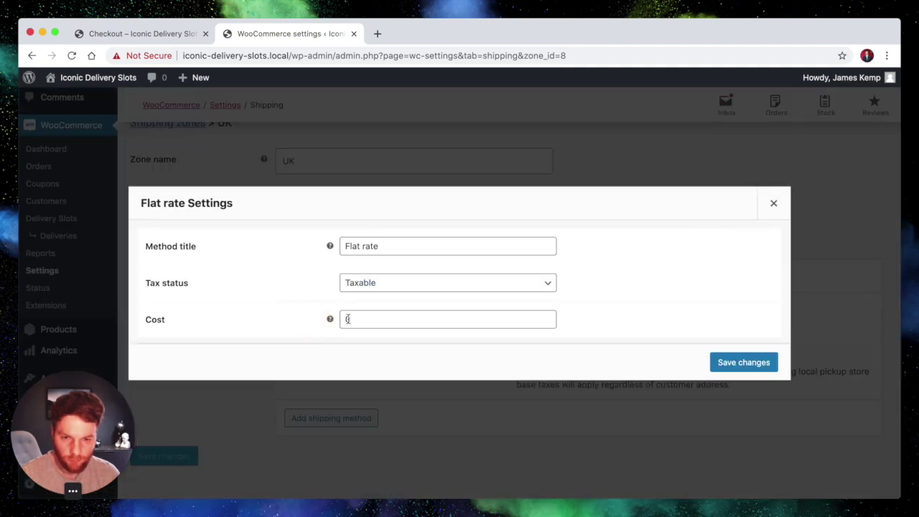
click(346, 319)
text(10)
click(747, 362)
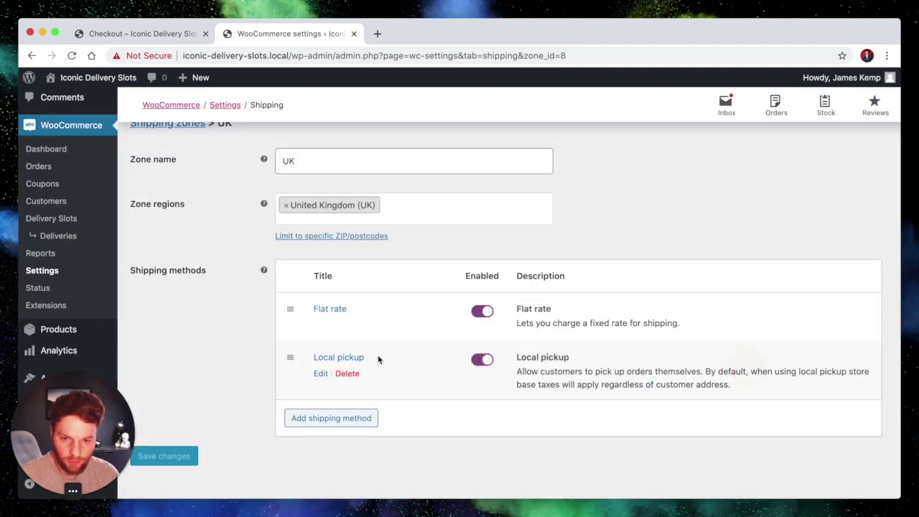
Open and save the UK zone's Local pickup settings, and return to the shipping zones list
click(321, 372)
click(743, 362)
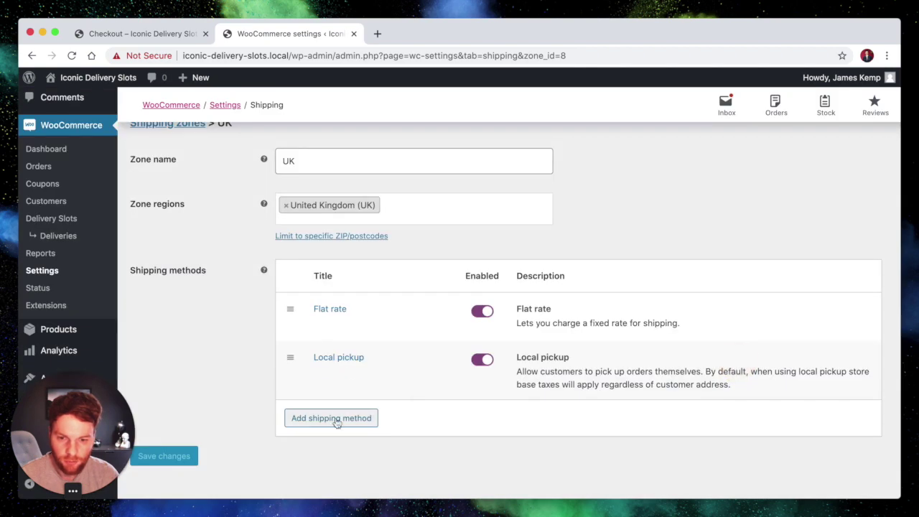
scroll(201, 307, up, 2)
scroll(205, 306, up, 1)
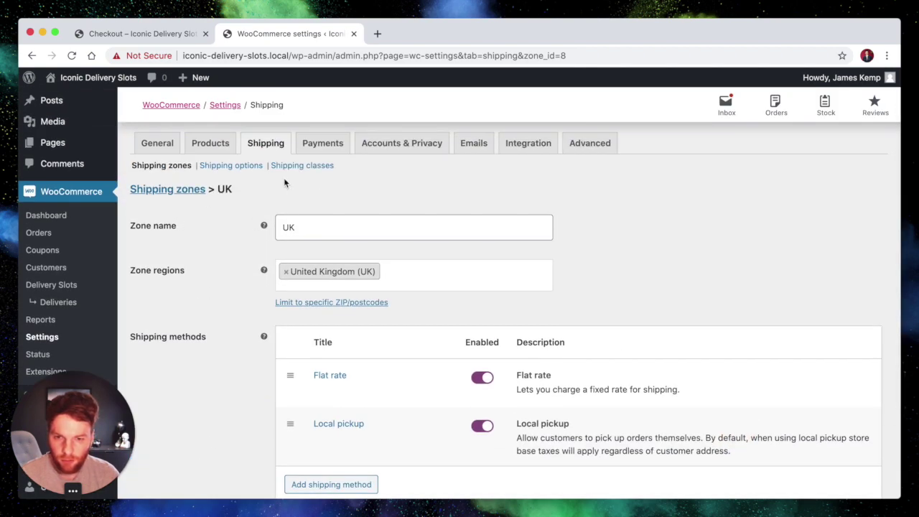
click(182, 188)
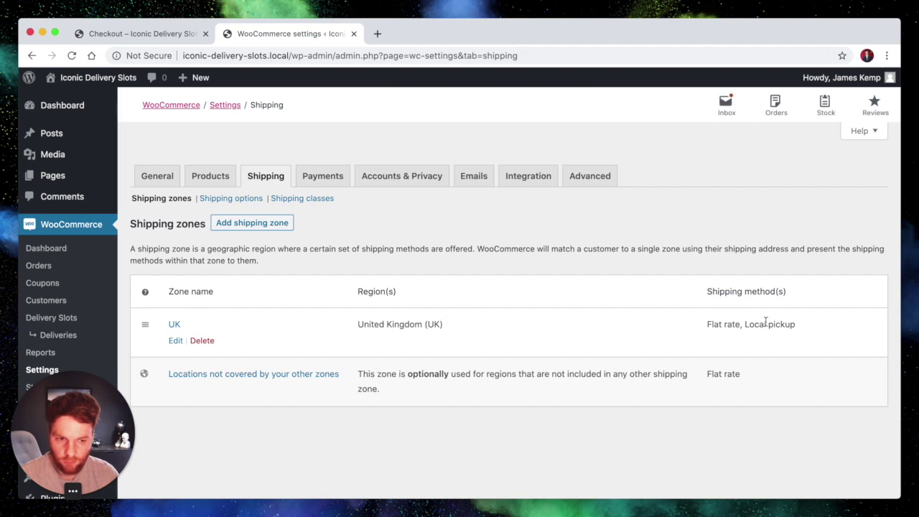
Review which shipping methods are enabled for delivery slots in the Delivery Slots general settings
scroll(169, 287, down, 3)
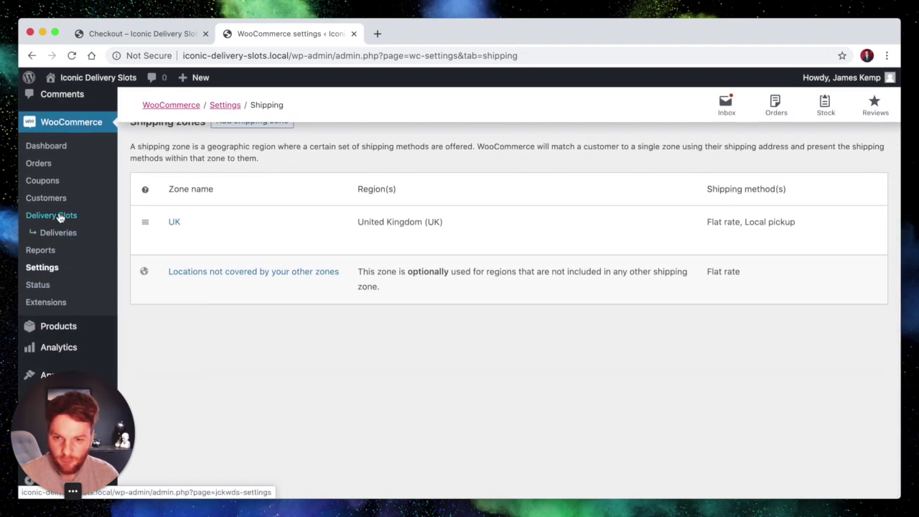
click(51, 216)
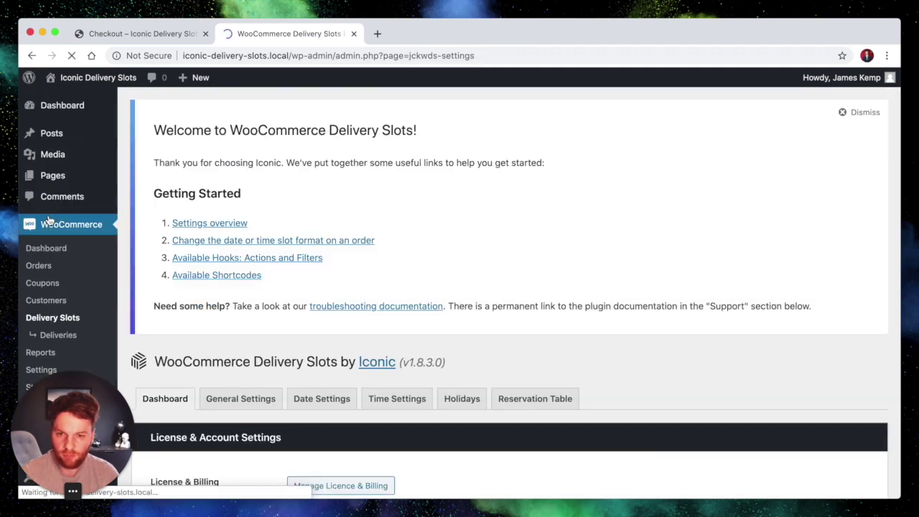
scroll(445, 251, down, 4)
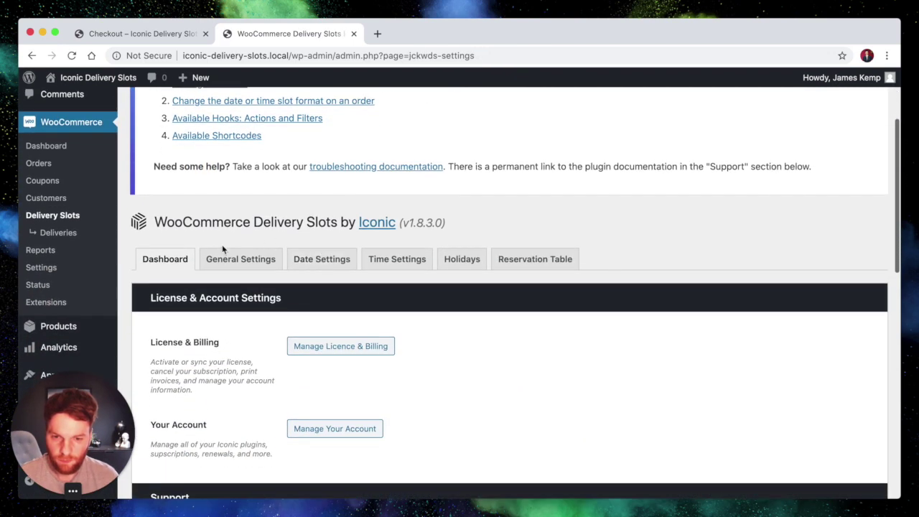
click(223, 260)
scroll(299, 216, down, 5)
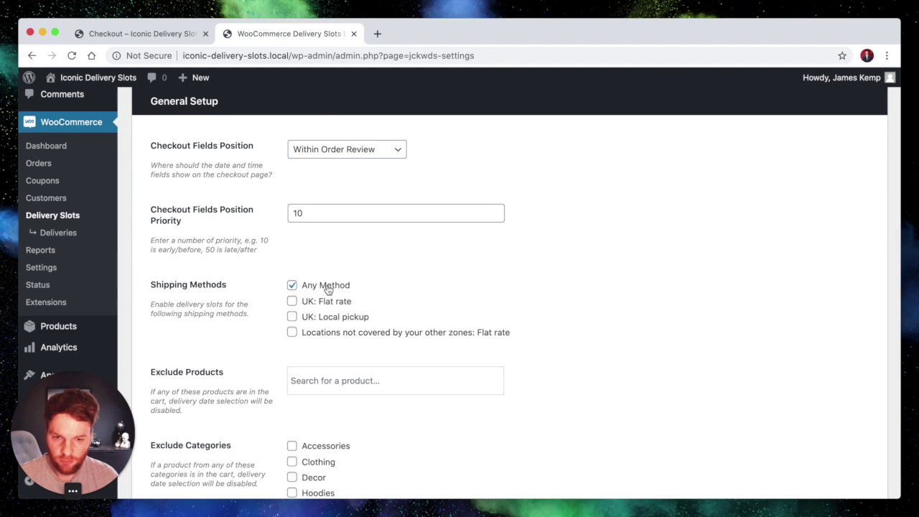
scroll(327, 251, up, 3)
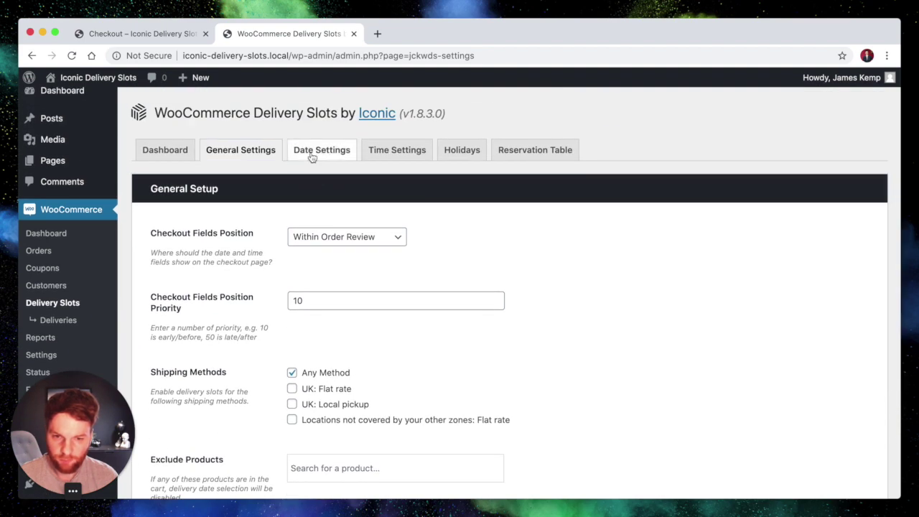
In the time slot configuration, restrict the 02:30 to 10:45 slot to UK: Flat rate instead of Any Method
click(322, 149)
click(388, 154)
scroll(396, 287, down, 8)
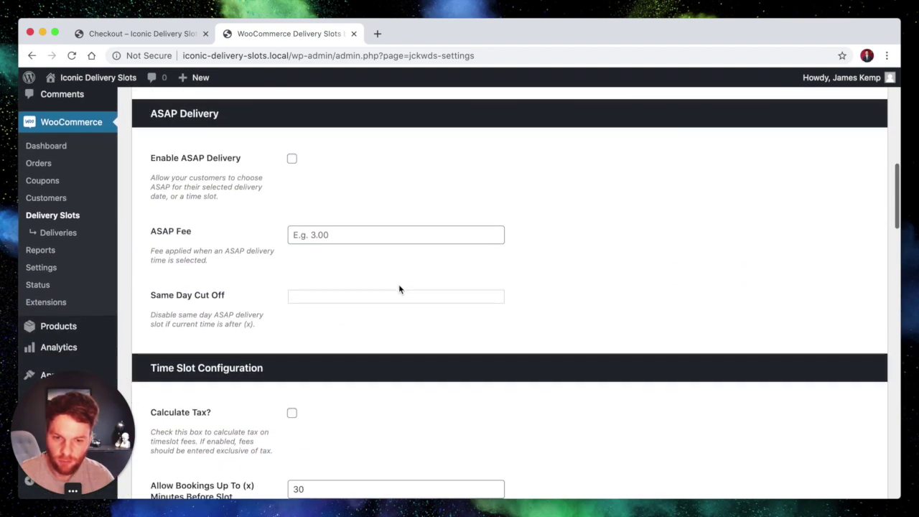
scroll(403, 291, down, 5)
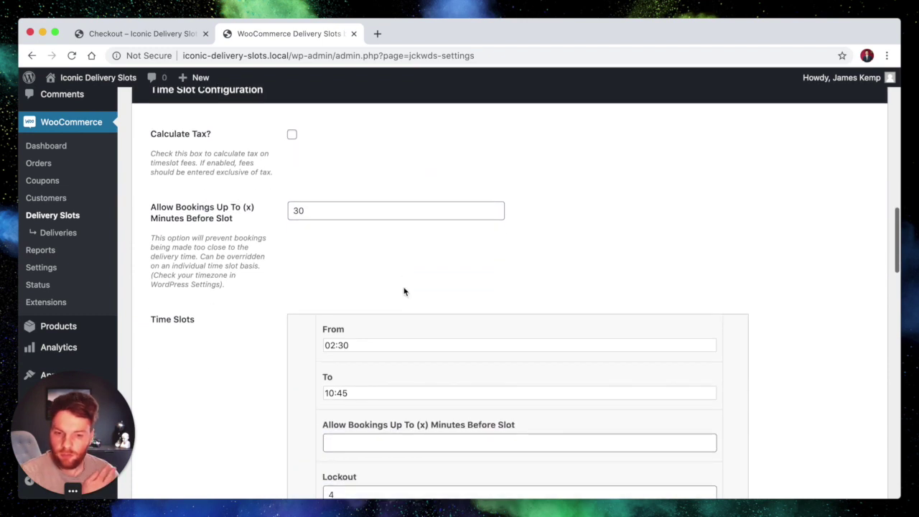
scroll(404, 290, down, 3)
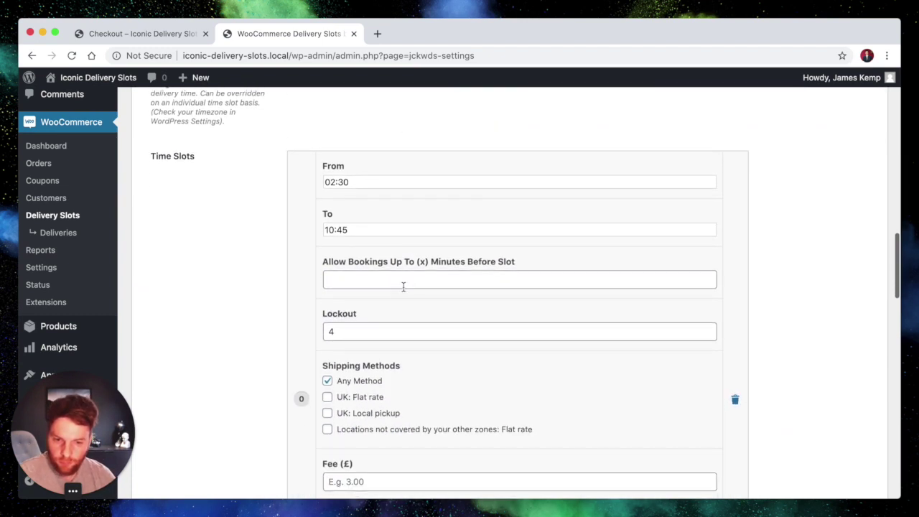
click(351, 381)
scroll(356, 398, up, 1)
click(355, 397)
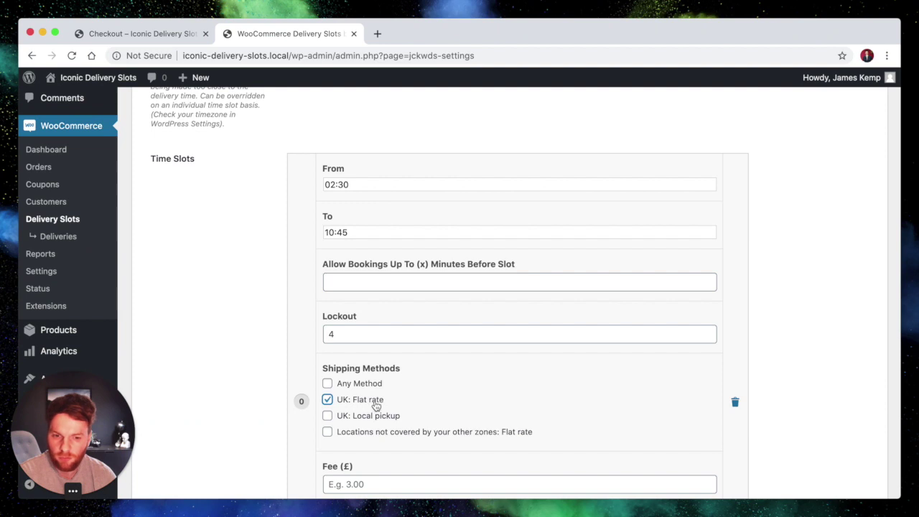
In the time slot configuration, restrict the 12:30 to 13:45 slot to the UK: Local pickup shipping method
scroll(402, 406, down, 10)
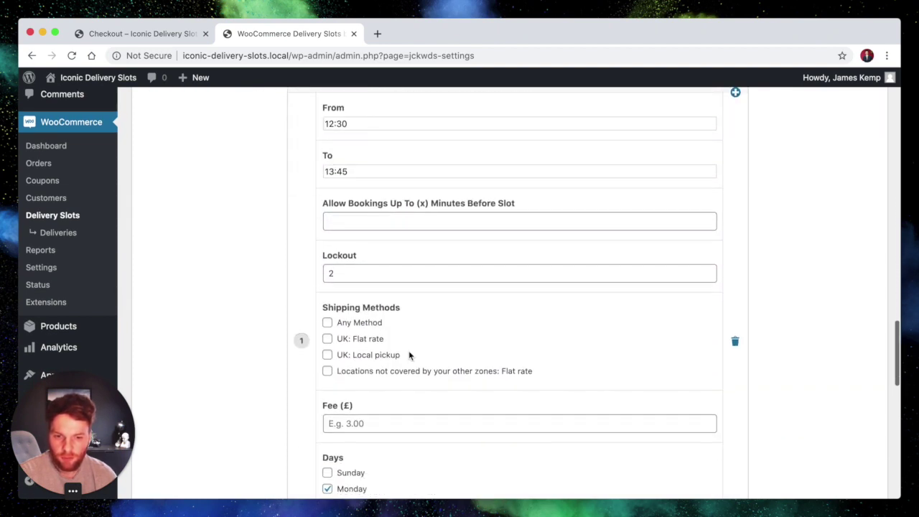
click(352, 356)
Set the 14:30 to 18:45 slot's shipping methods to Any Method only, and save the Delivery Slots settings
scroll(416, 357, down, 6)
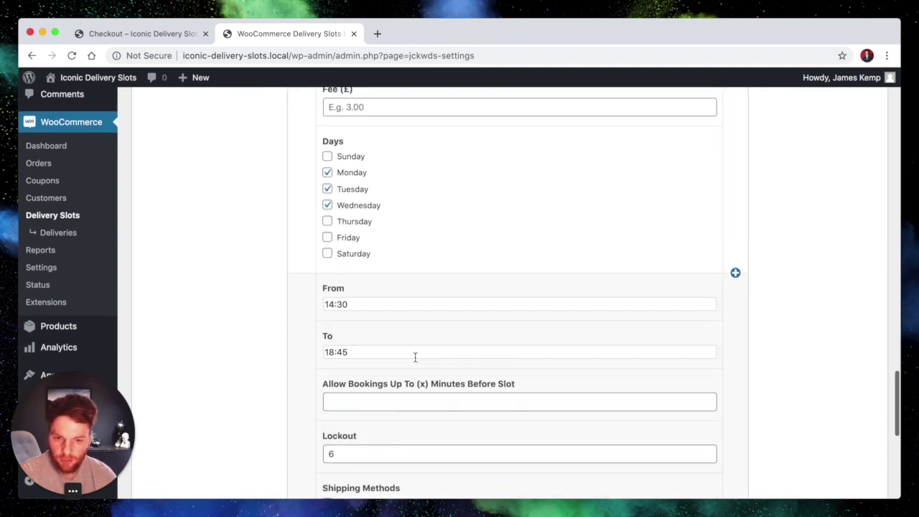
scroll(415, 357, down, 3)
click(353, 389)
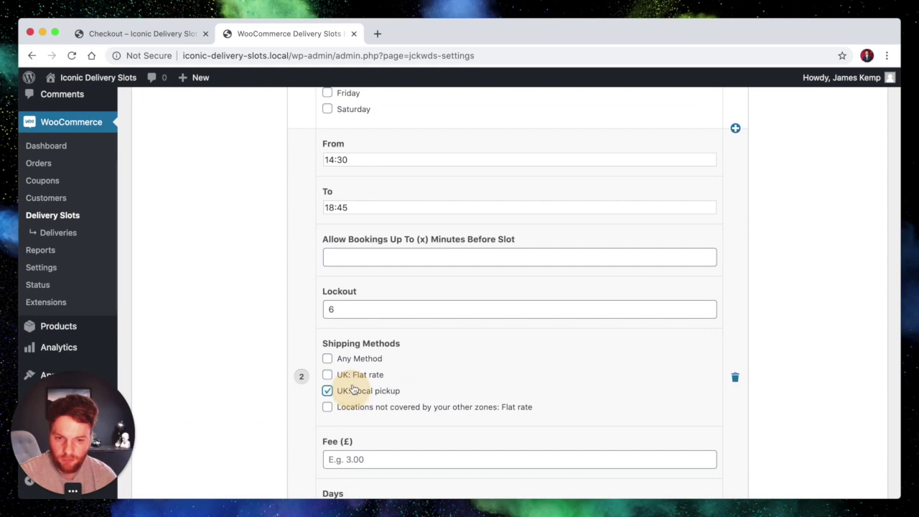
click(353, 359)
click(352, 391)
scroll(478, 384, down, 3)
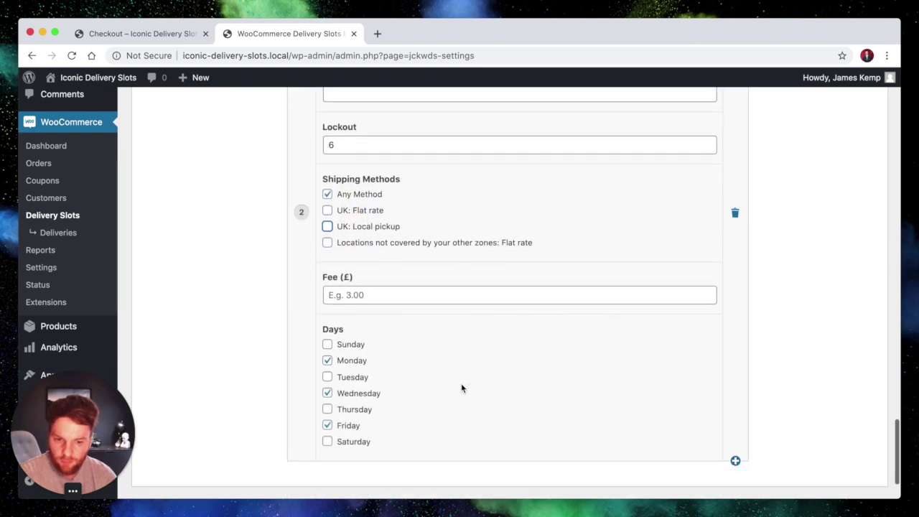
scroll(462, 389, down, 2)
click(172, 433)
Return to the store's checkout page and reload it to apply the saved slot and shipping settings
click(173, 37)
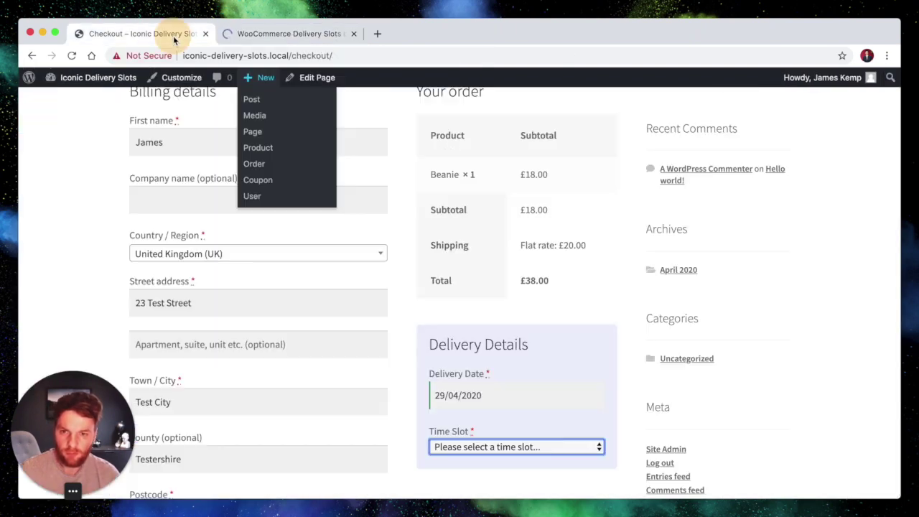
scroll(399, 236, up, 3)
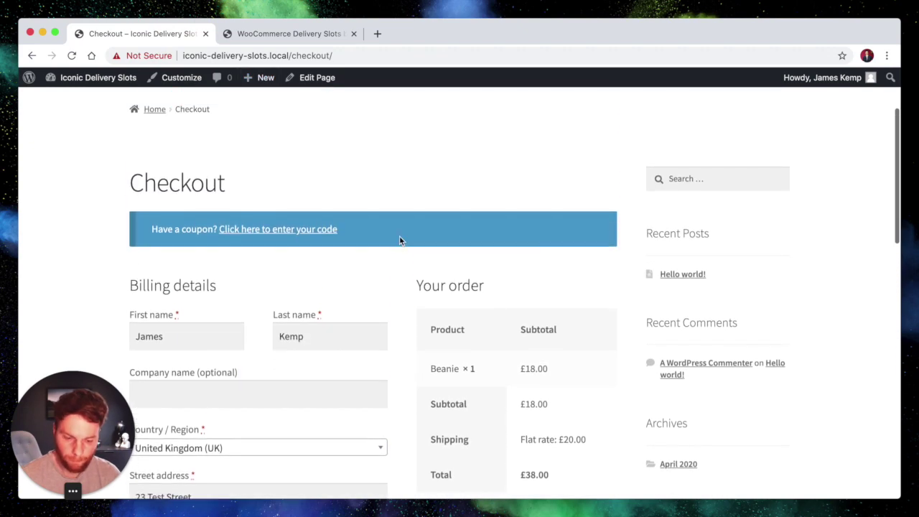
key(super+r)
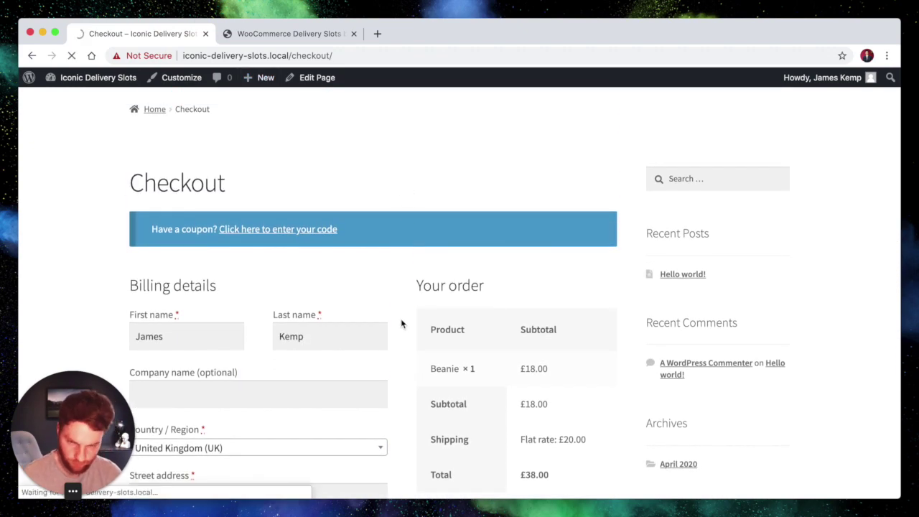
scroll(395, 313, down, 3)
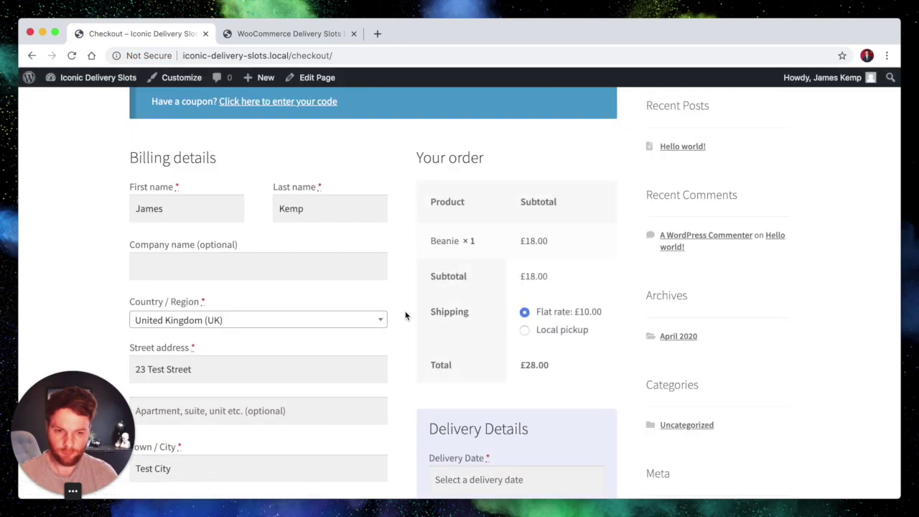
scroll(405, 316, down, 2)
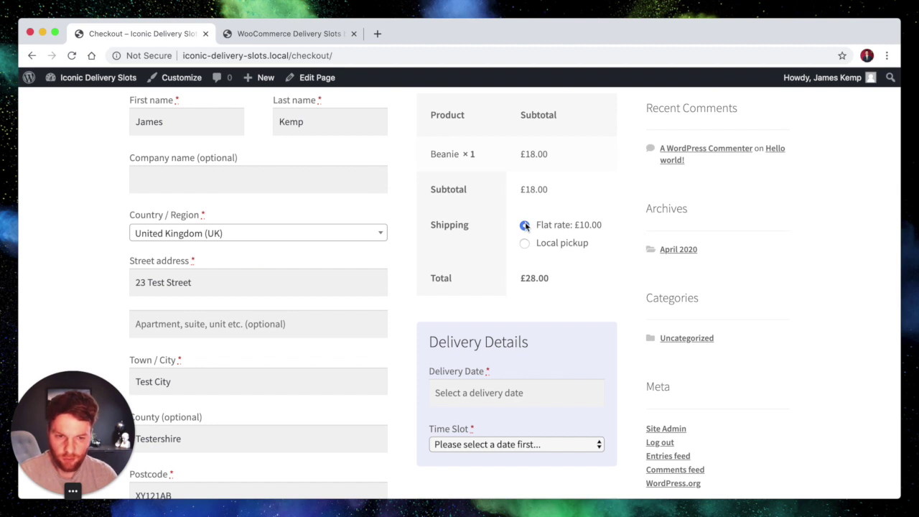
Choose 29/04/2020 as the delivery date and list the time slots offered with Flat rate shipping
click(479, 392)
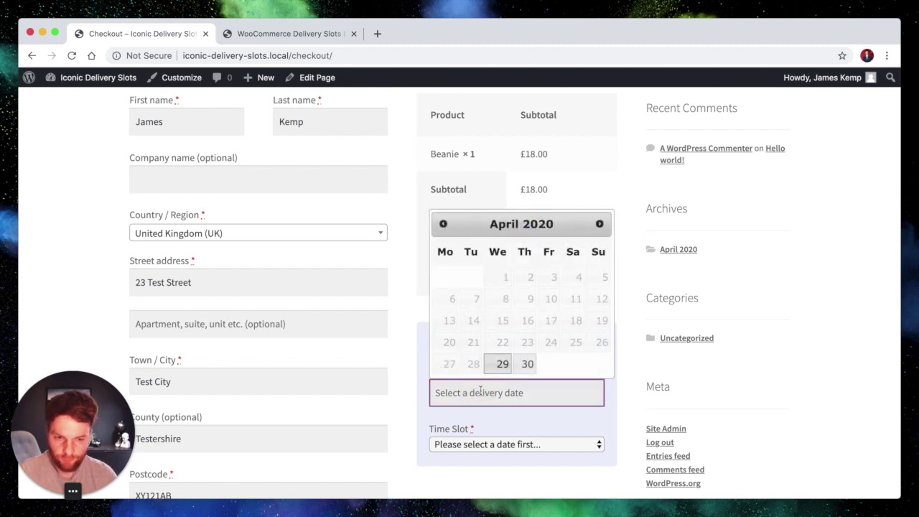
click(503, 363)
click(472, 444)
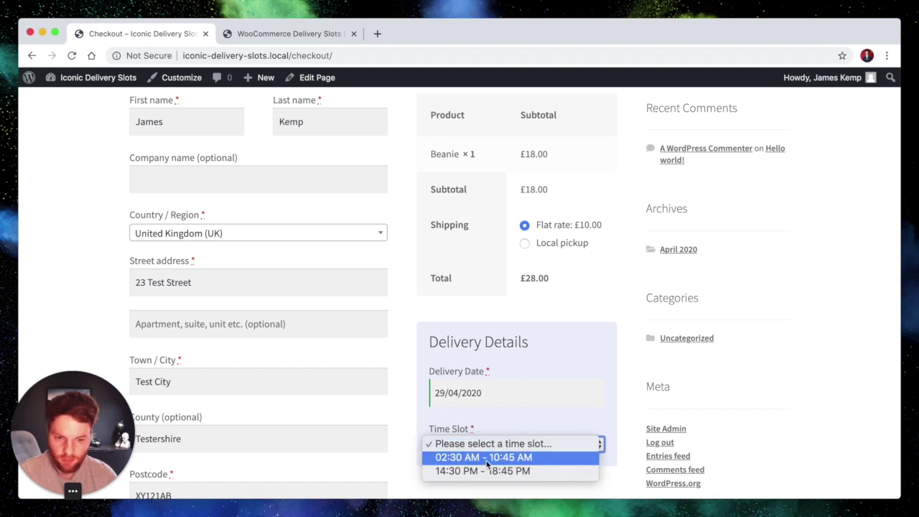
Review the shipping methods and days assigned to each of the three slots in the Delivery Slots time settings
click(299, 36)
click(299, 36)
scroll(394, 244, down, 5)
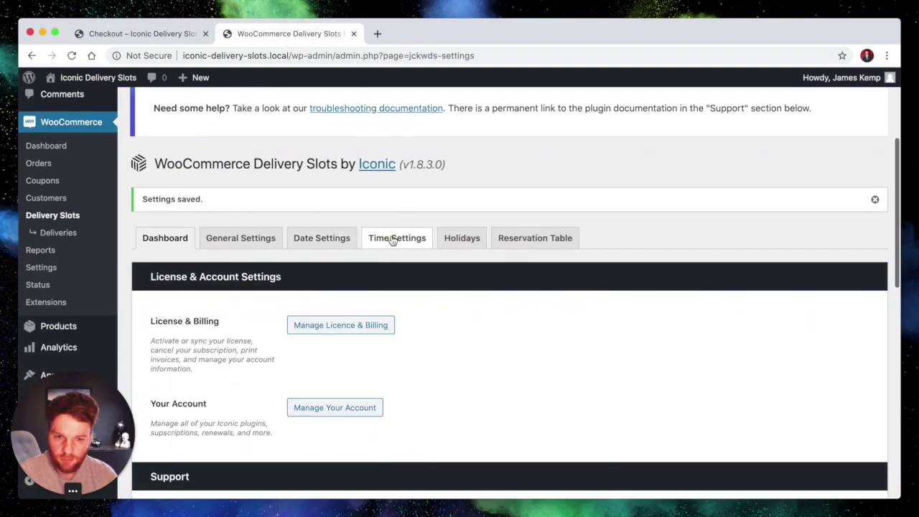
click(394, 238)
scroll(440, 352, down, 10)
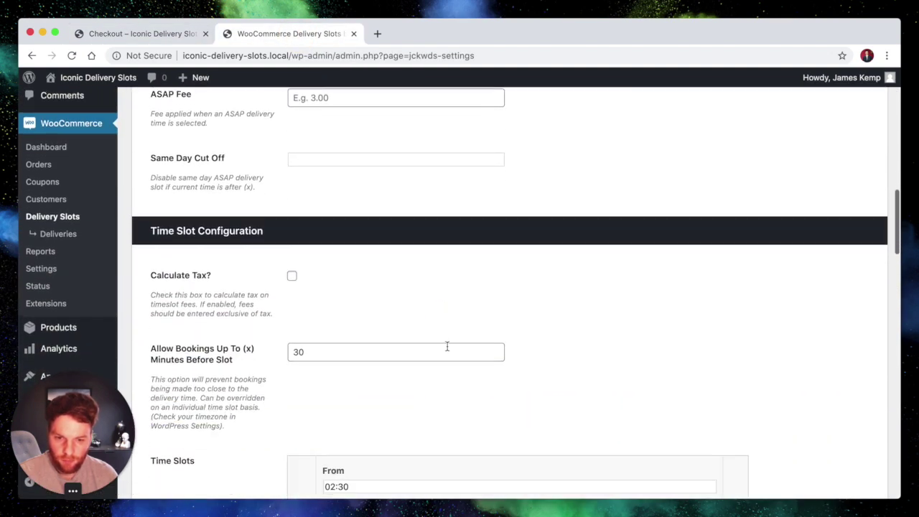
scroll(367, 387, down, 3)
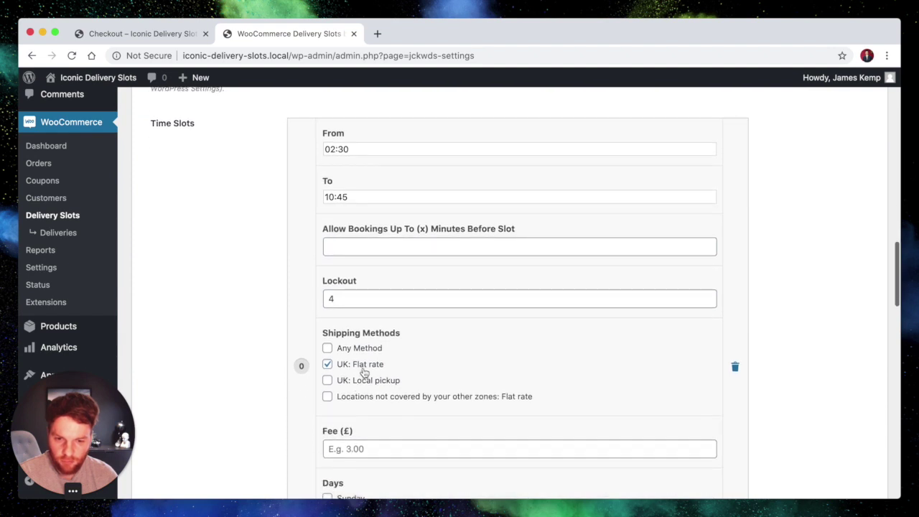
scroll(377, 362, down, 5)
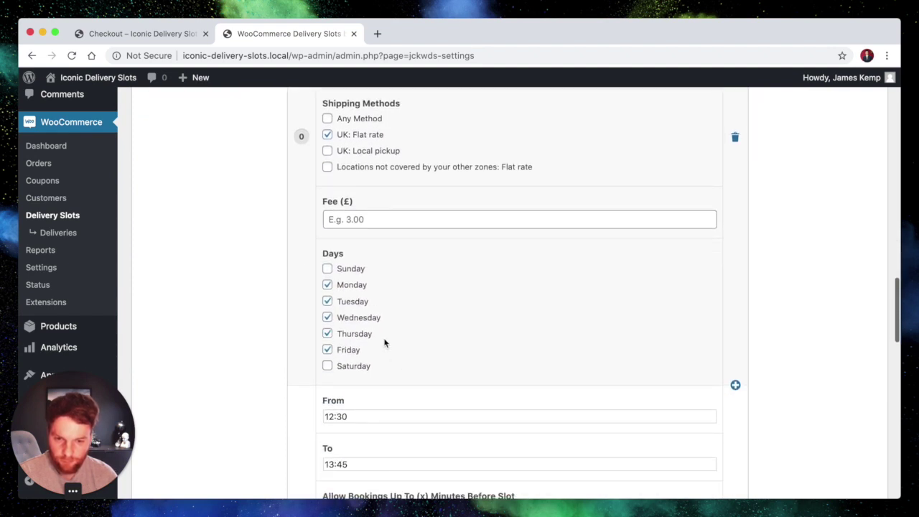
scroll(428, 333, down, 8)
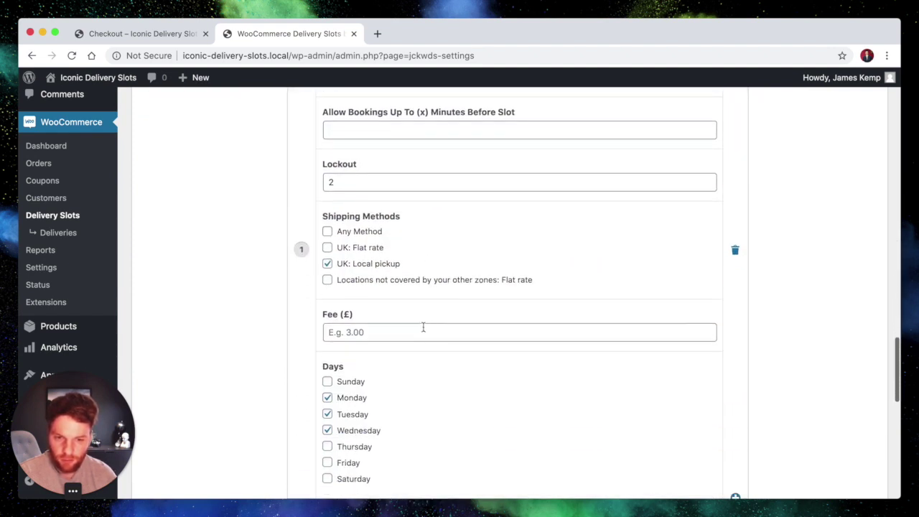
scroll(418, 288, down, 5)
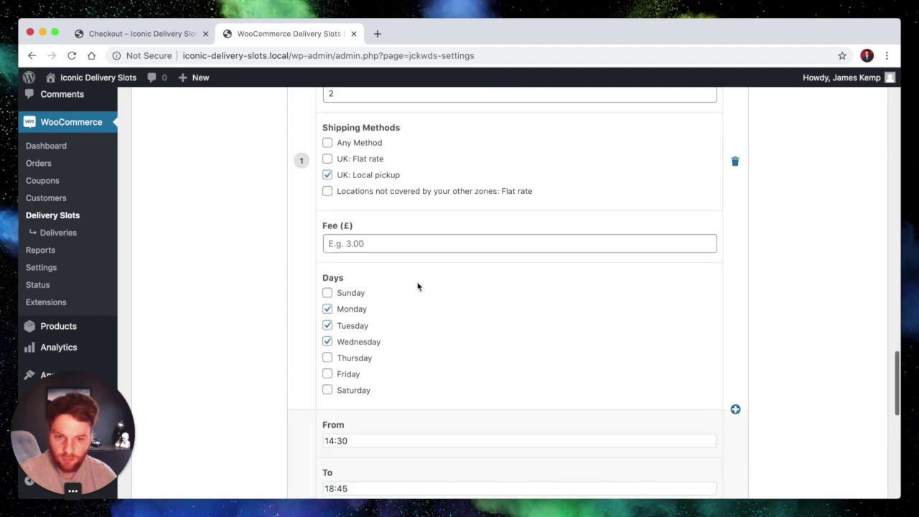
scroll(422, 297, down, 3)
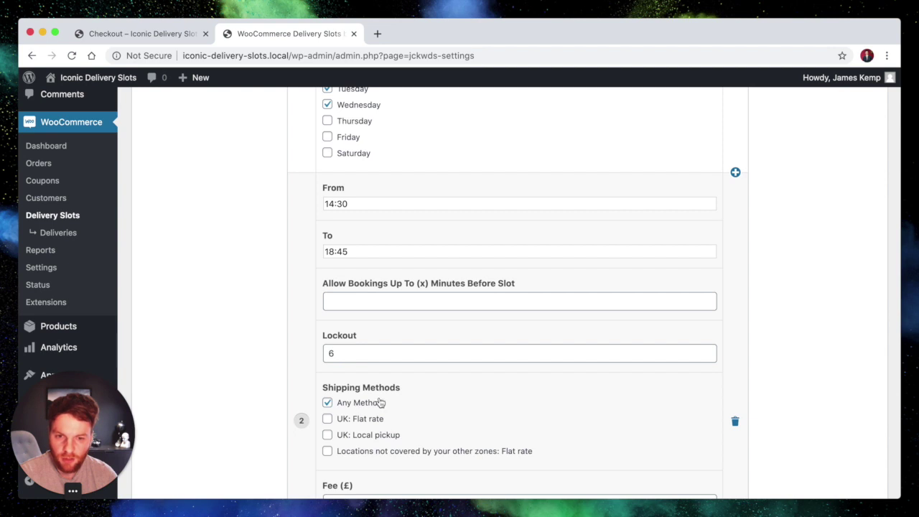
On the checkout page, switch the shipping method to Local pickup and list the time slots offered
click(157, 35)
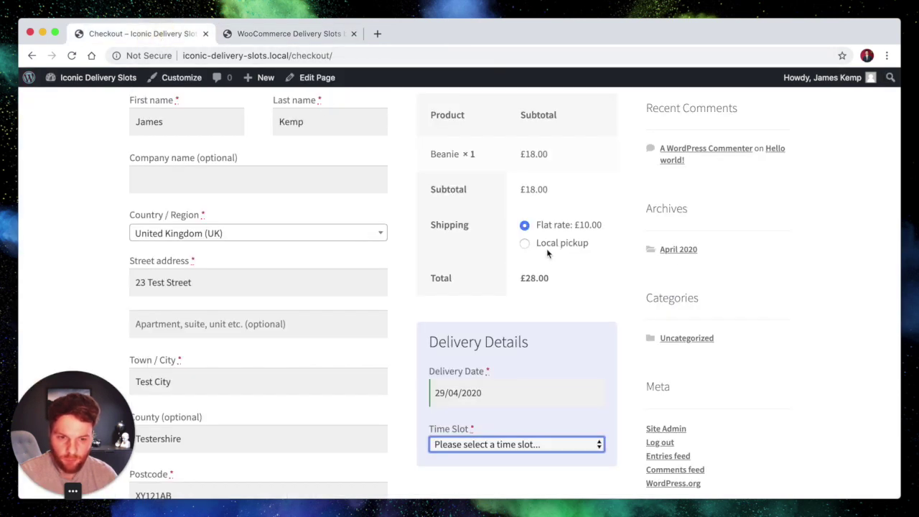
click(526, 244)
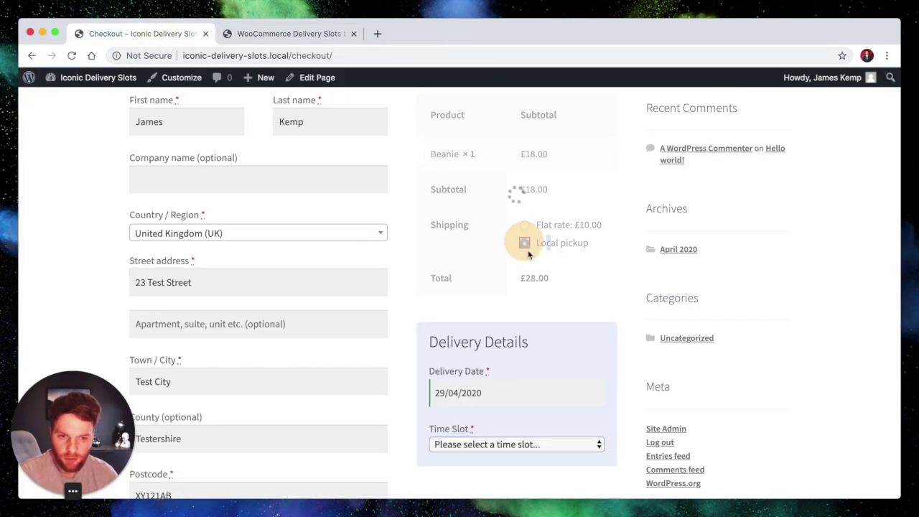
click(524, 445)
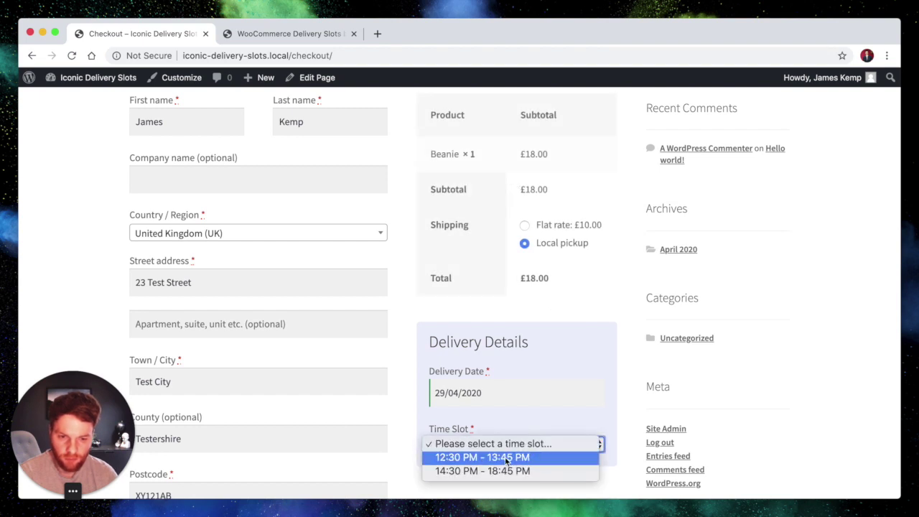
Check the shipping methods and days of the 12:30 to 13:45 and 14:30 to 18:45 slots in the time slot configuration
click(278, 35)
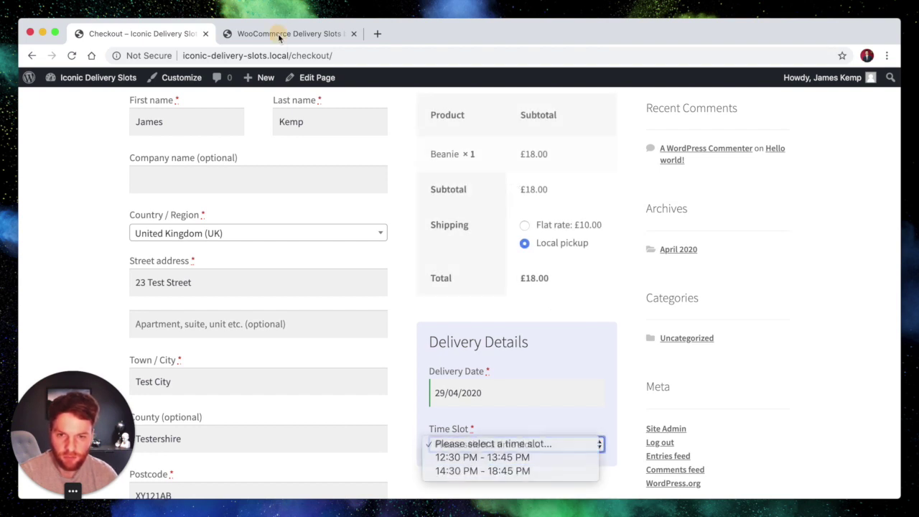
click(283, 34)
scroll(420, 270, up, 5)
scroll(422, 266, up, 5)
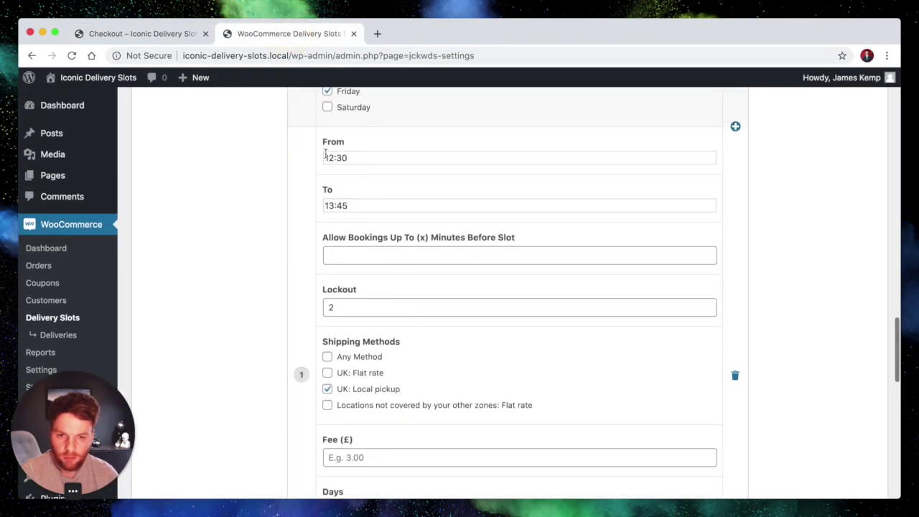
scroll(349, 284, down, 2)
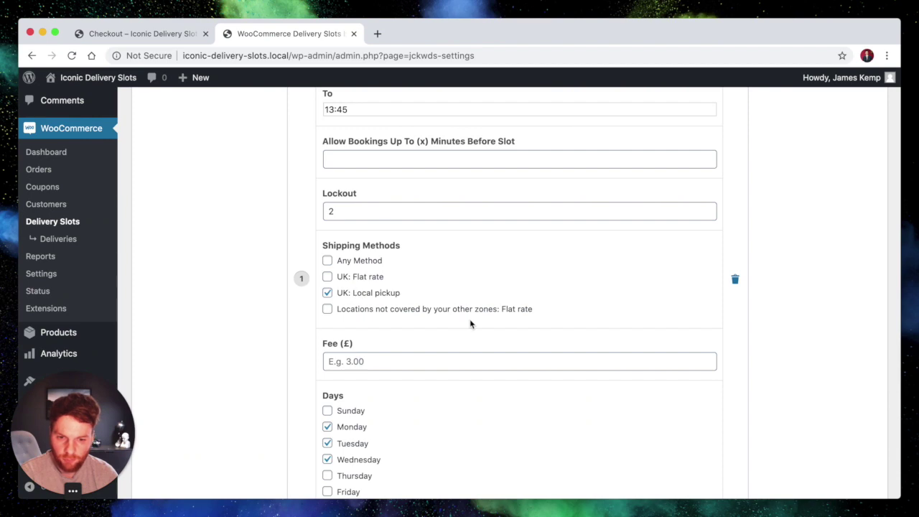
scroll(470, 324, down, 5)
scroll(352, 271, down, 3)
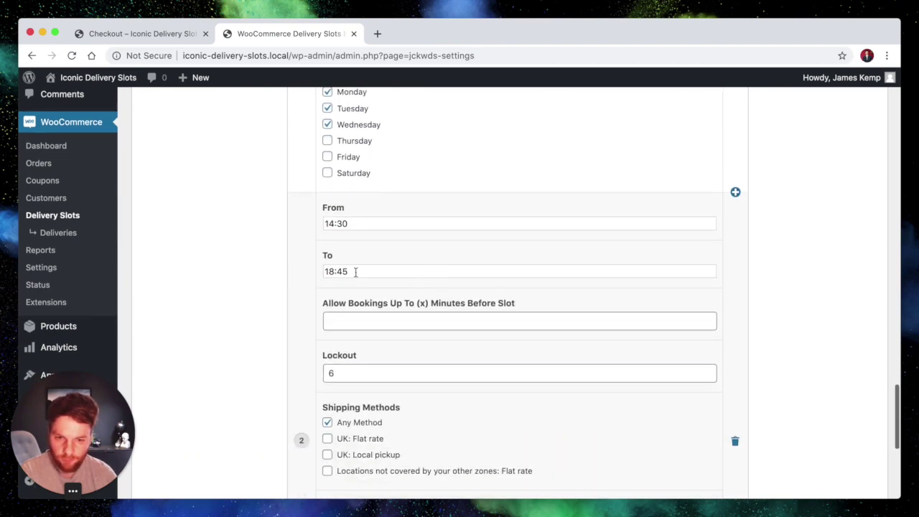
Return to the checkout page and highlight the Delivery Details heading below the order summary
click(141, 33)
click(428, 271)
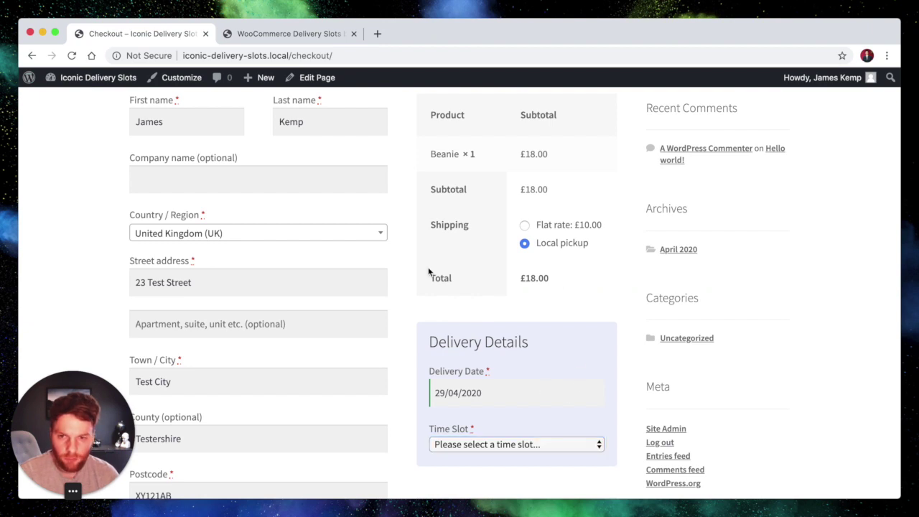
drag(427, 341, 530, 354)
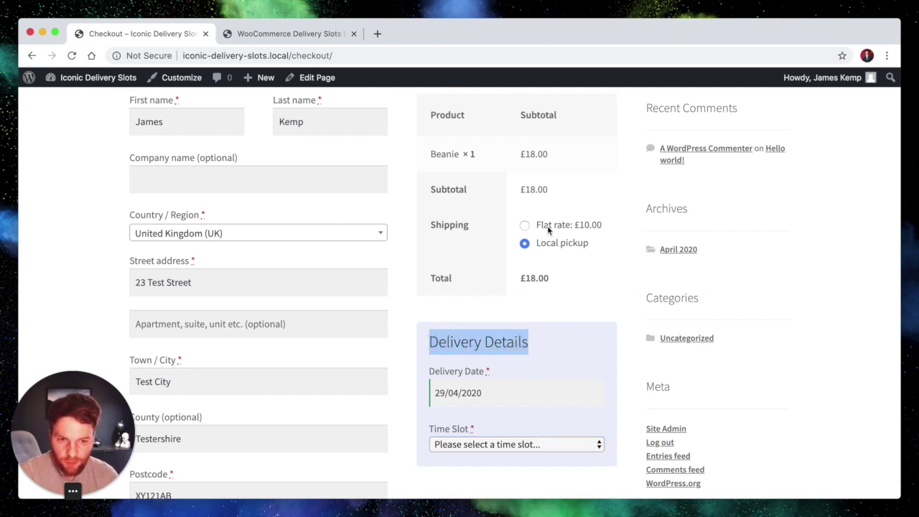